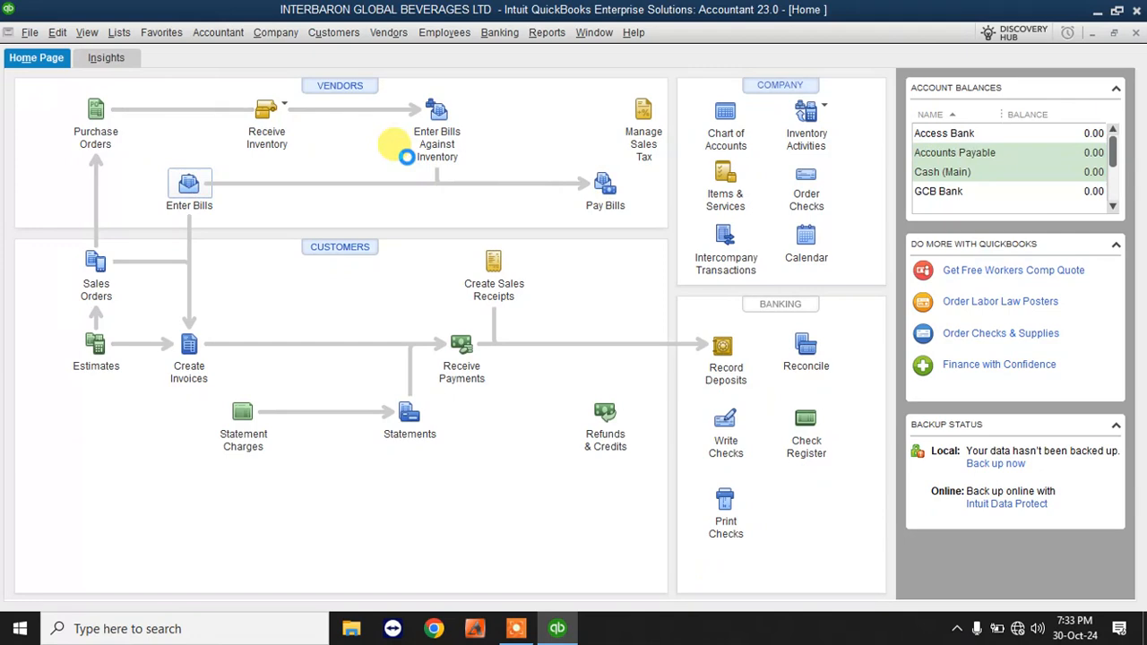
- Start a new bill for the vendor Vendo Ventures and widen the account column of its expense lines
left_click(407, 156)
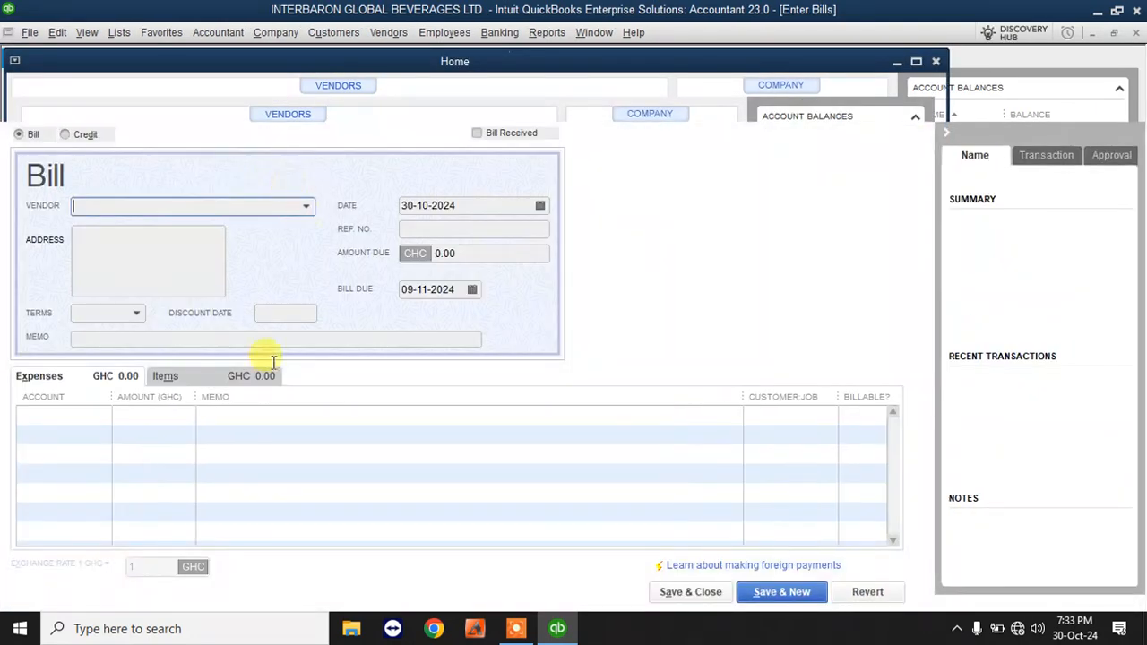
left_click(307, 206)
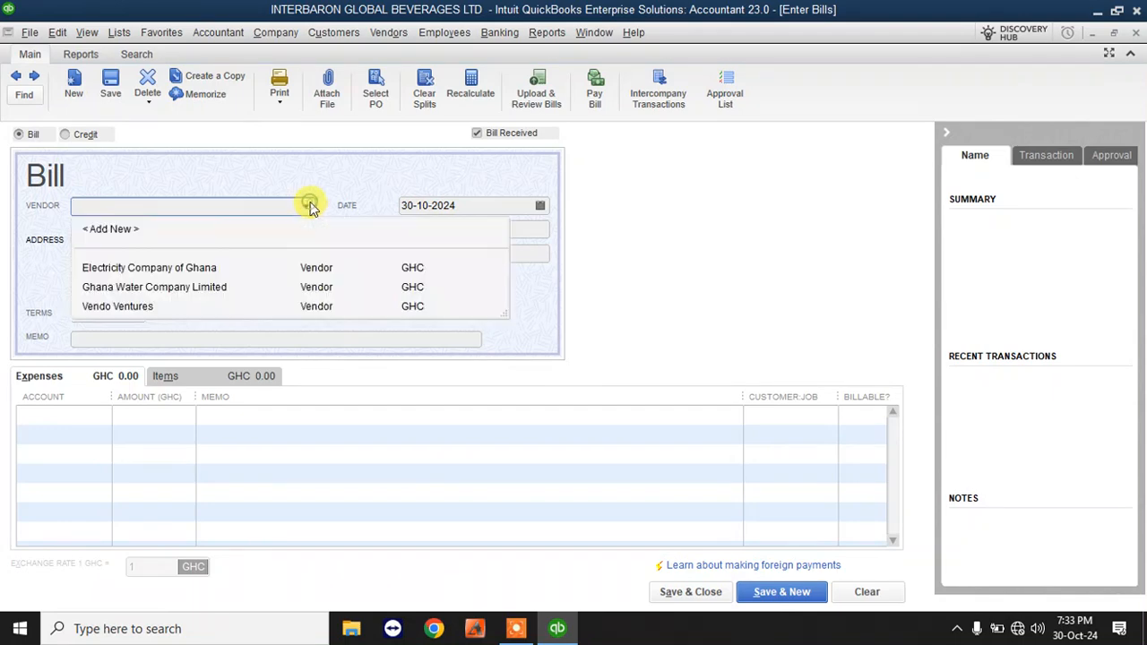
left_click(125, 310)
left_click_drag(112, 396, 187, 396)
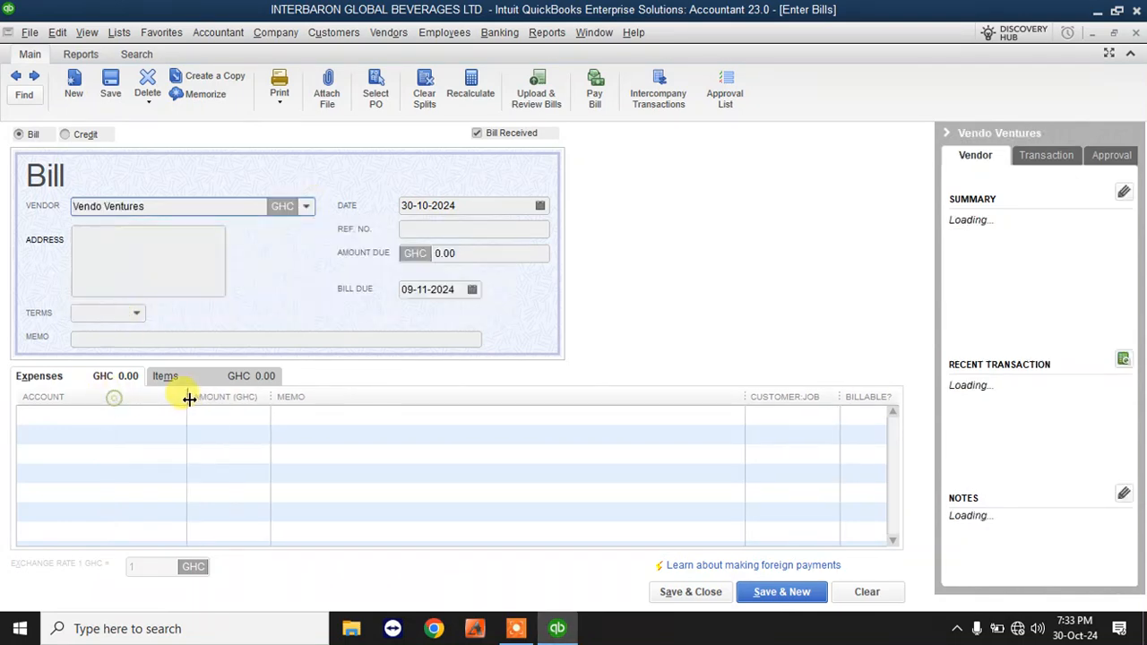
- Examine the expense account choices and compare the bill's expense lines with its item lines
left_click(177, 418)
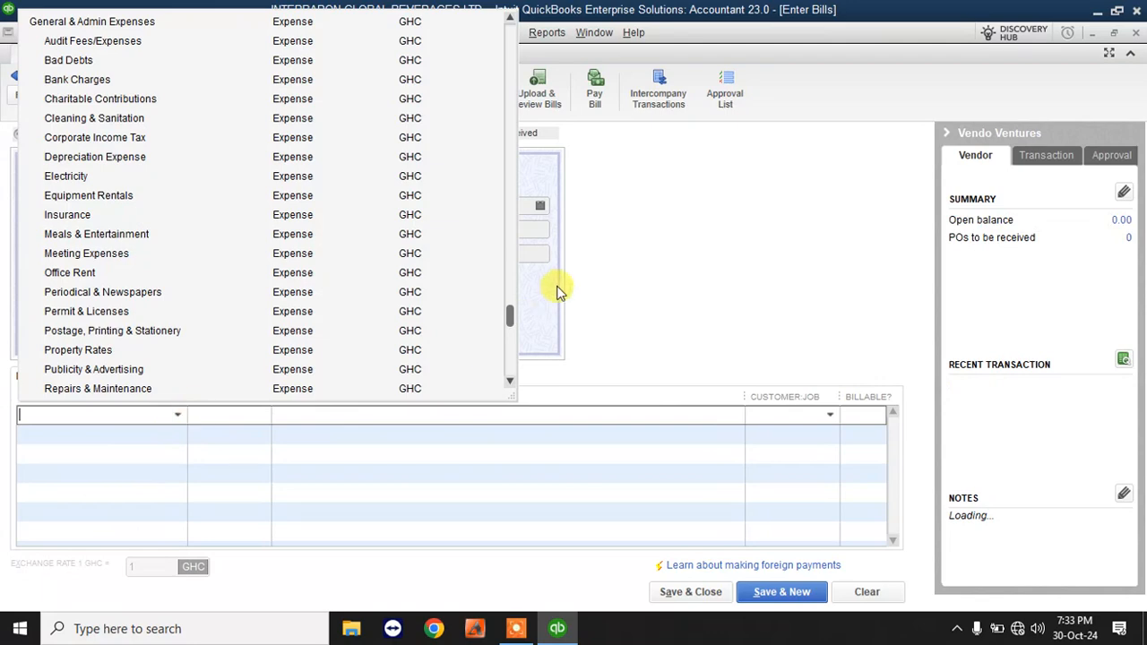
left_click(556, 290)
left_click(167, 377)
left_click(139, 377)
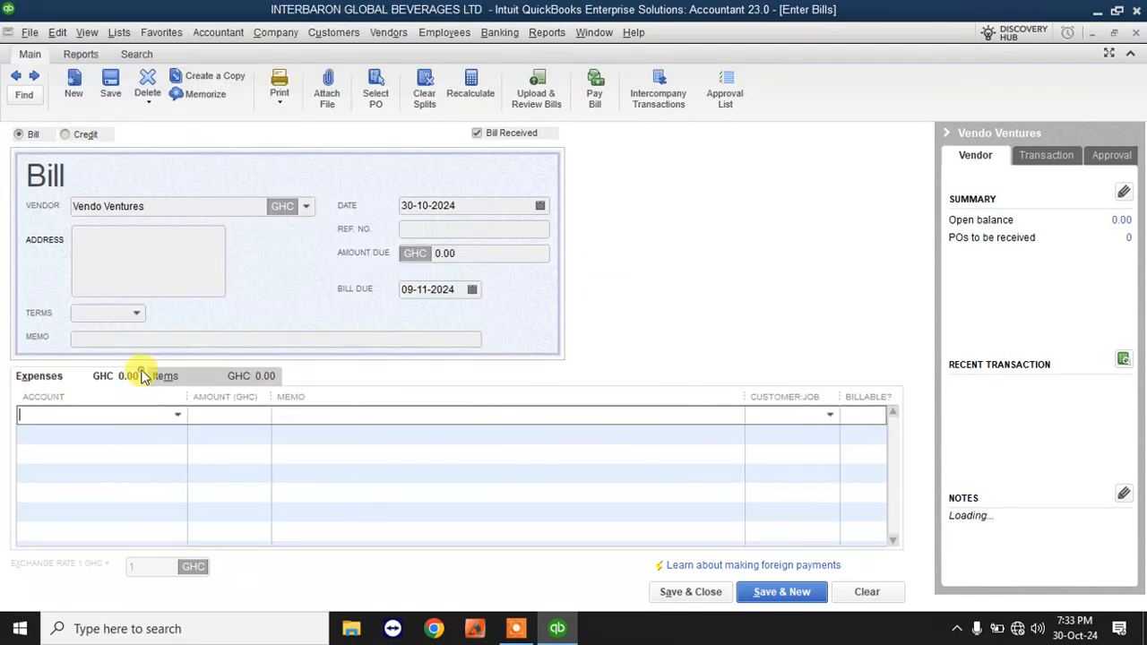
left_click(219, 382)
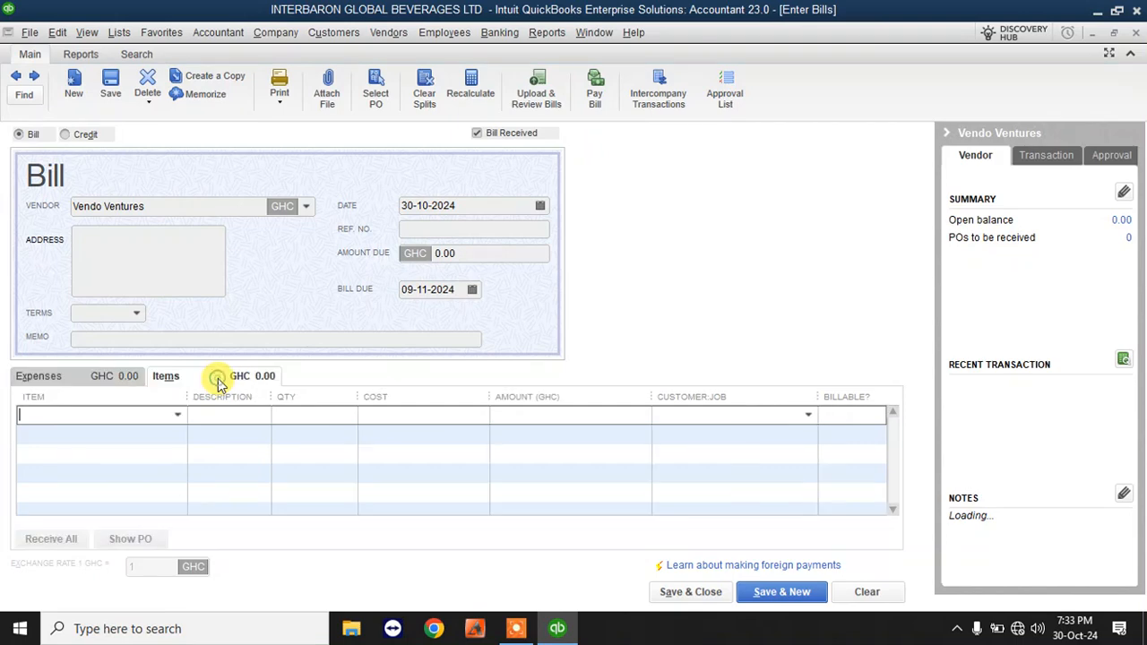
left_click(84, 379)
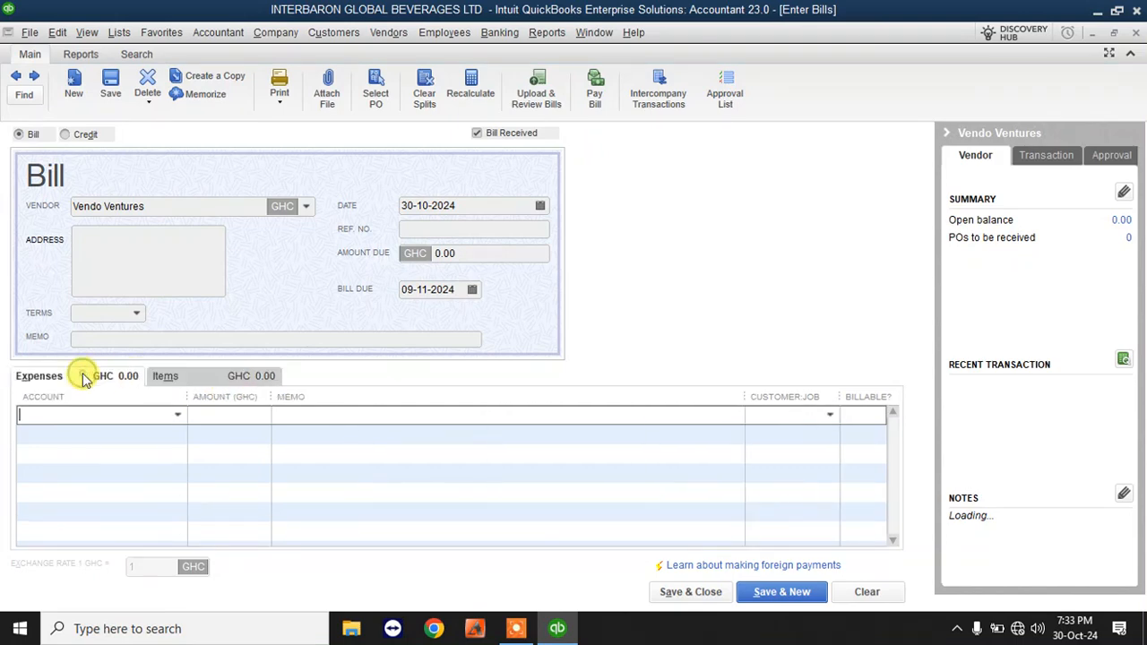
left_click(177, 415)
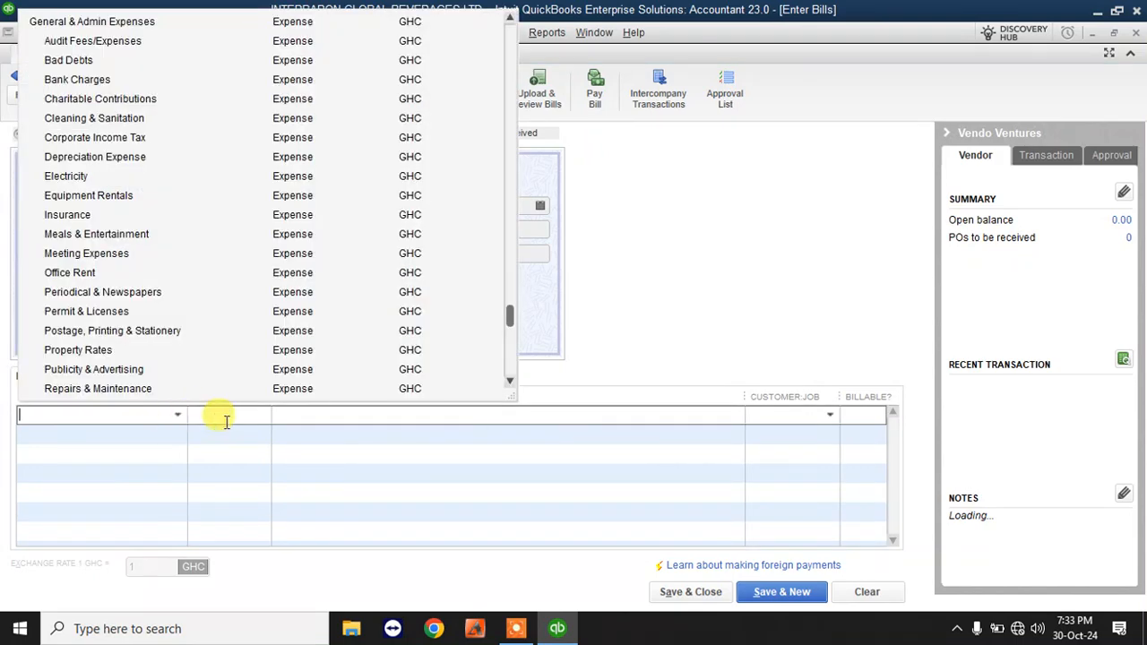
left_click(336, 473)
- Add Packing Rolls (kg) as the bill's first item line with a quantity of 10000, widening the item and description columns
left_click(236, 377)
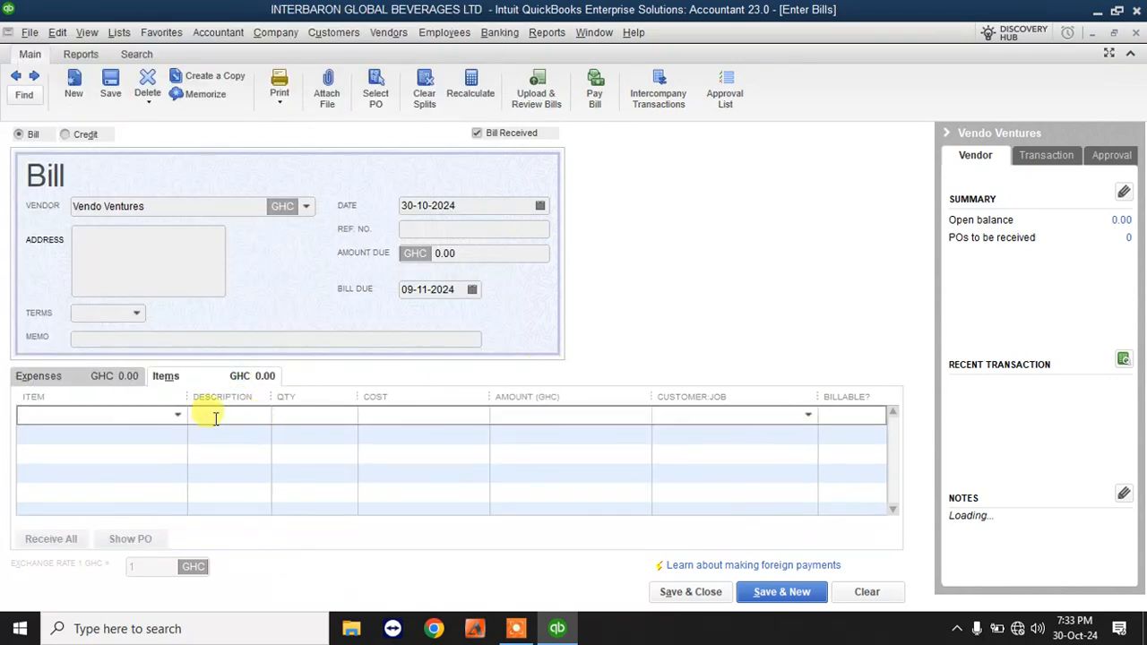
left_click_drag(188, 399, 234, 399)
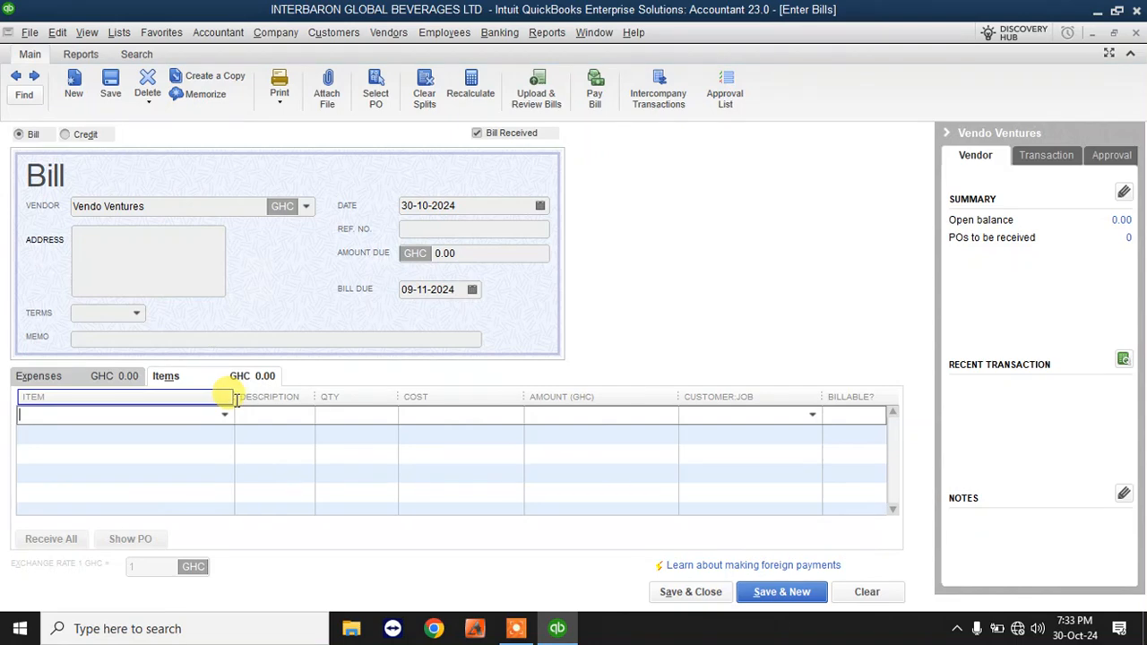
left_click(224, 418)
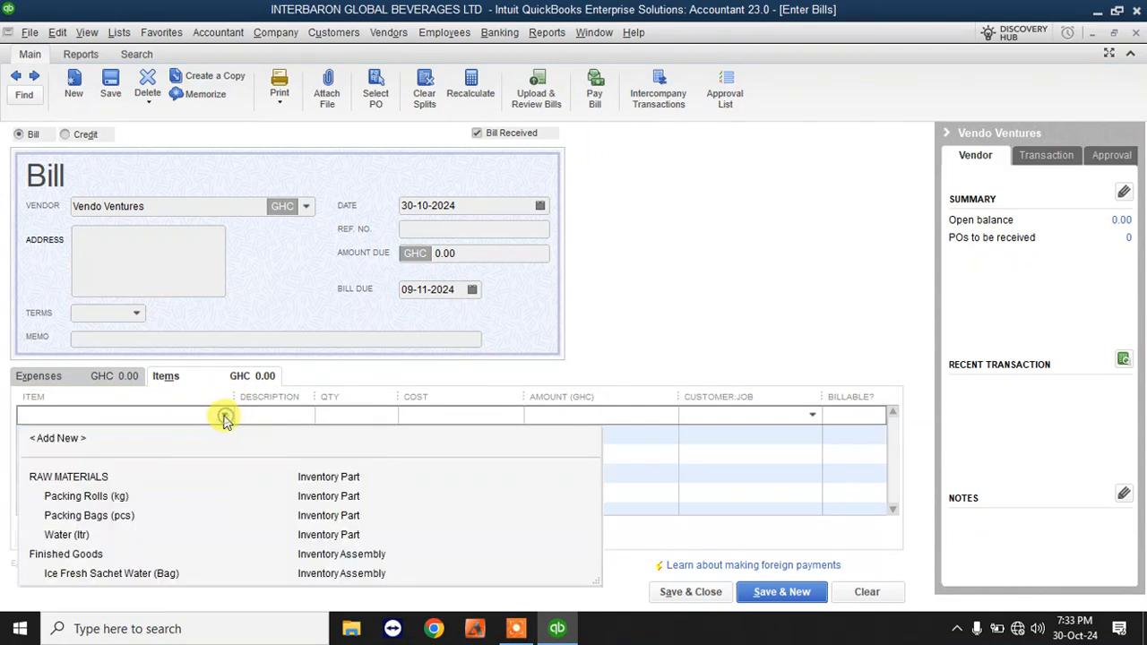
left_click(78, 500)
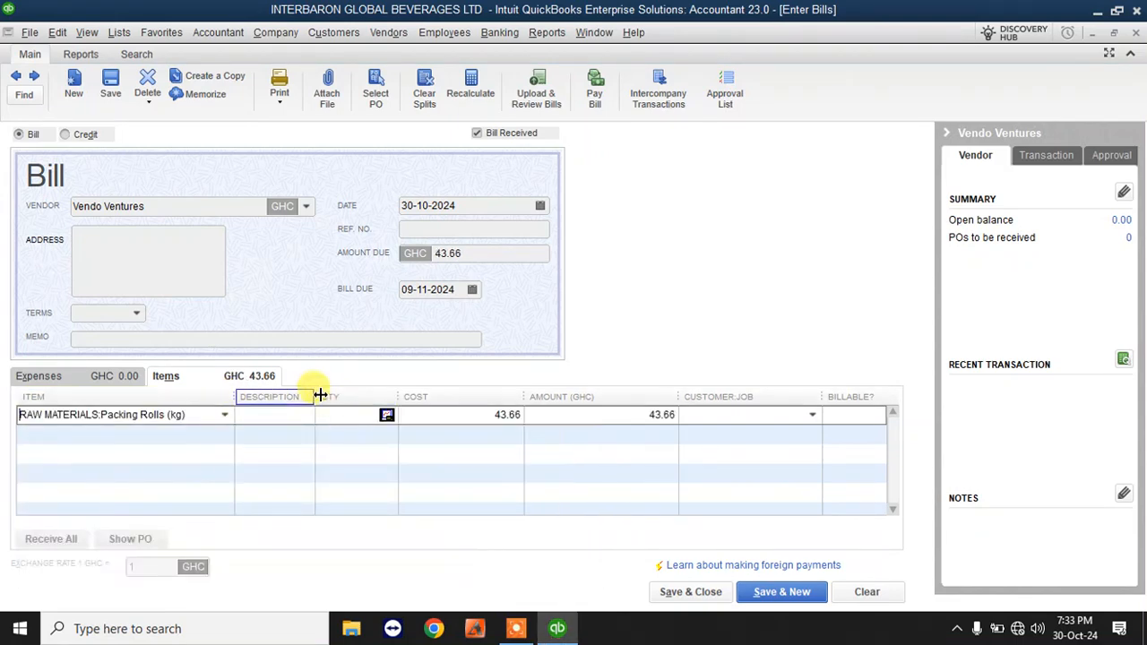
left_click_drag(315, 395, 397, 394)
left_click_drag(238, 395, 271, 394)
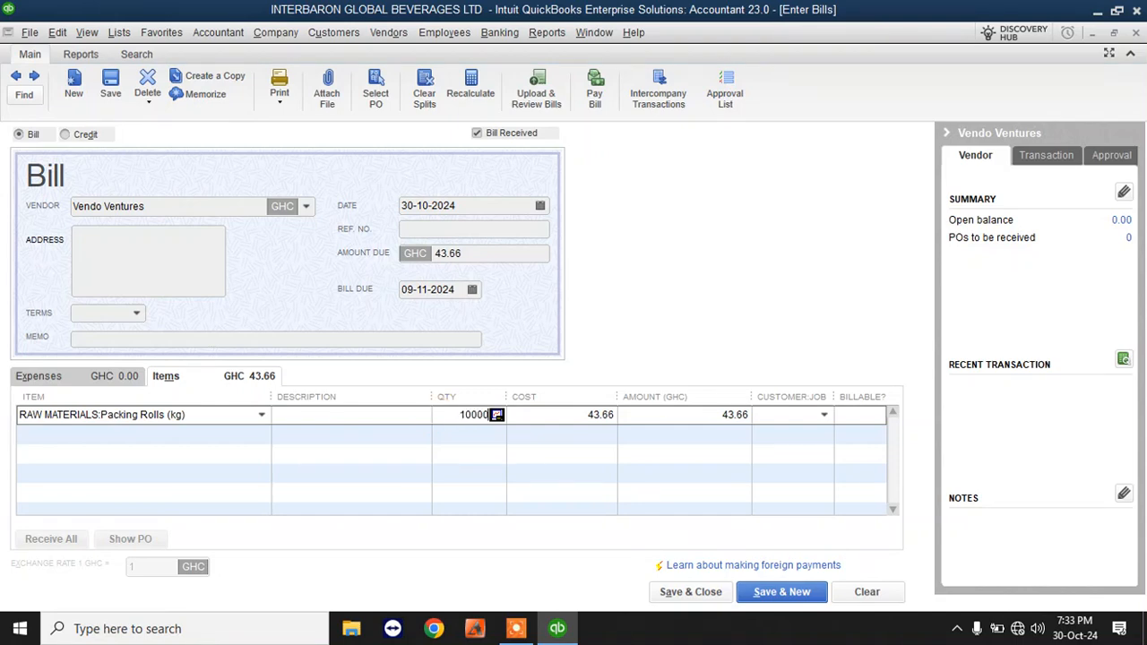
- Add Packing Bags (pcs) as the bill's second item line with a quantity of 1000
left_click(268, 436)
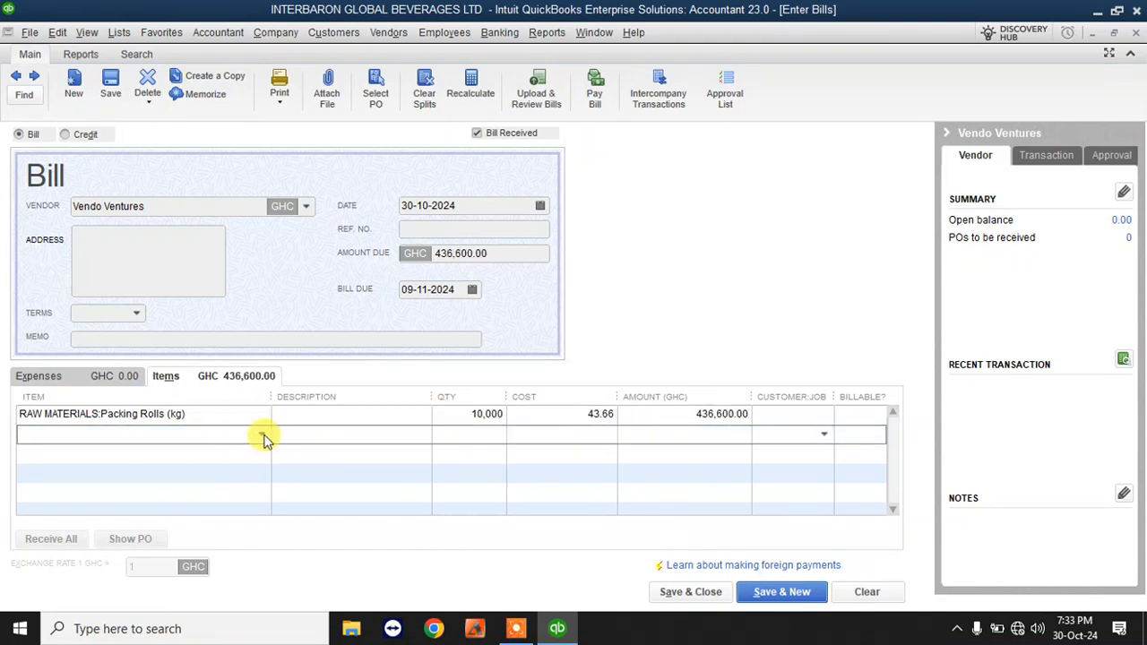
left_click(264, 436)
left_click(120, 535)
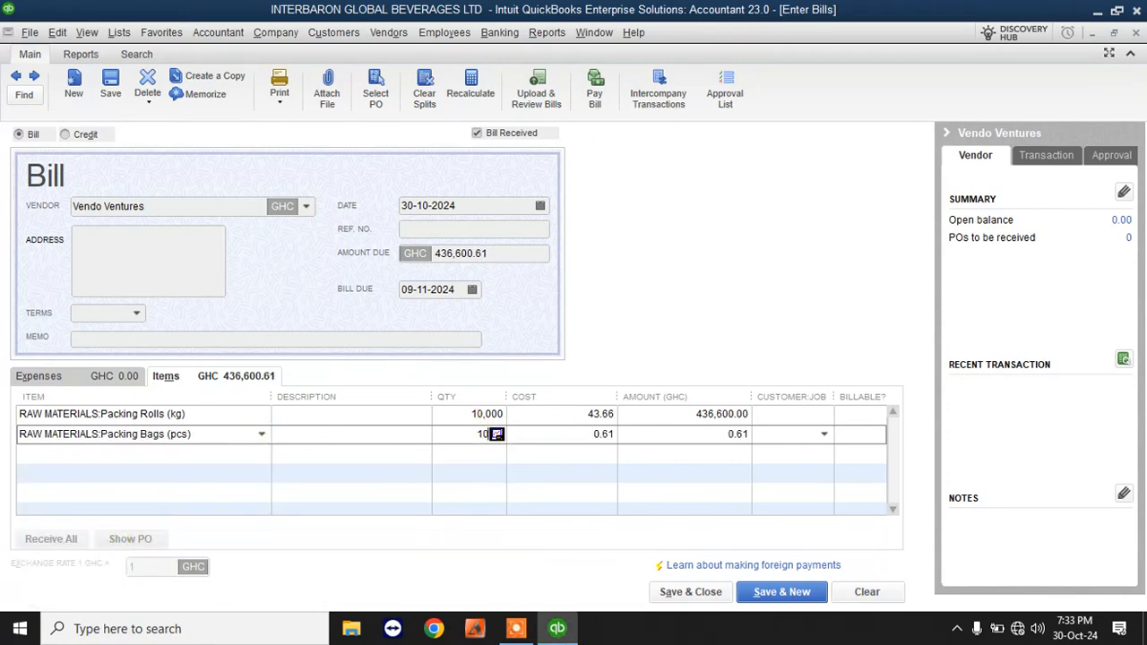
type("1000")
left_click(264, 457)
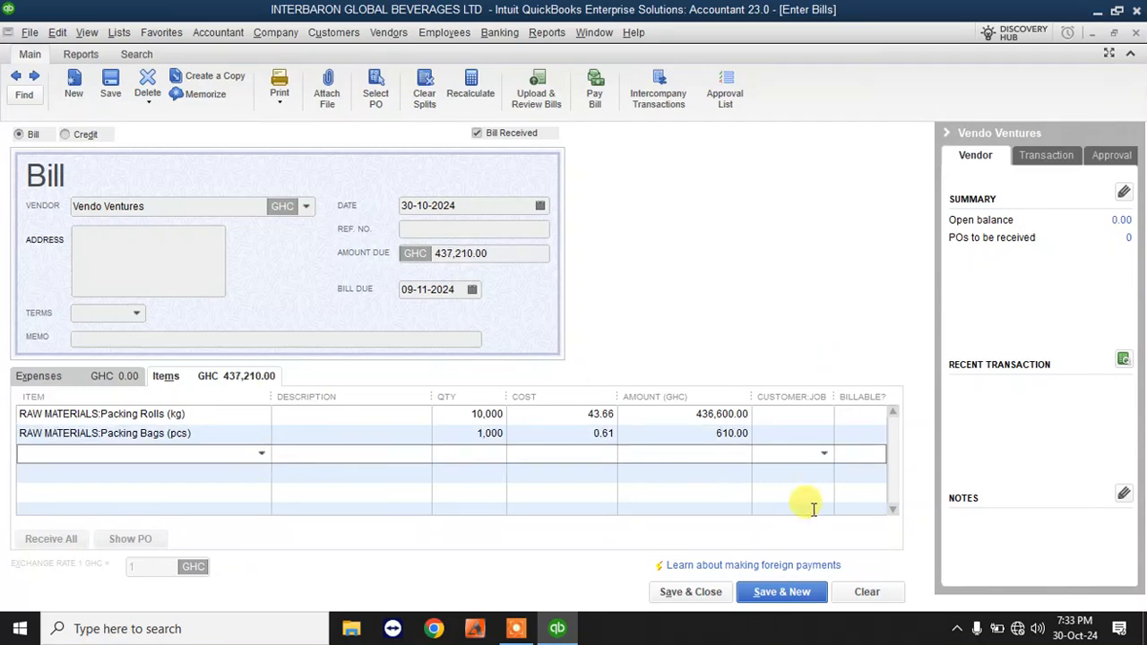
- Review the line amount and amount due, and set the Packing Rolls (kg) quantity to 1000
left_click(721, 415)
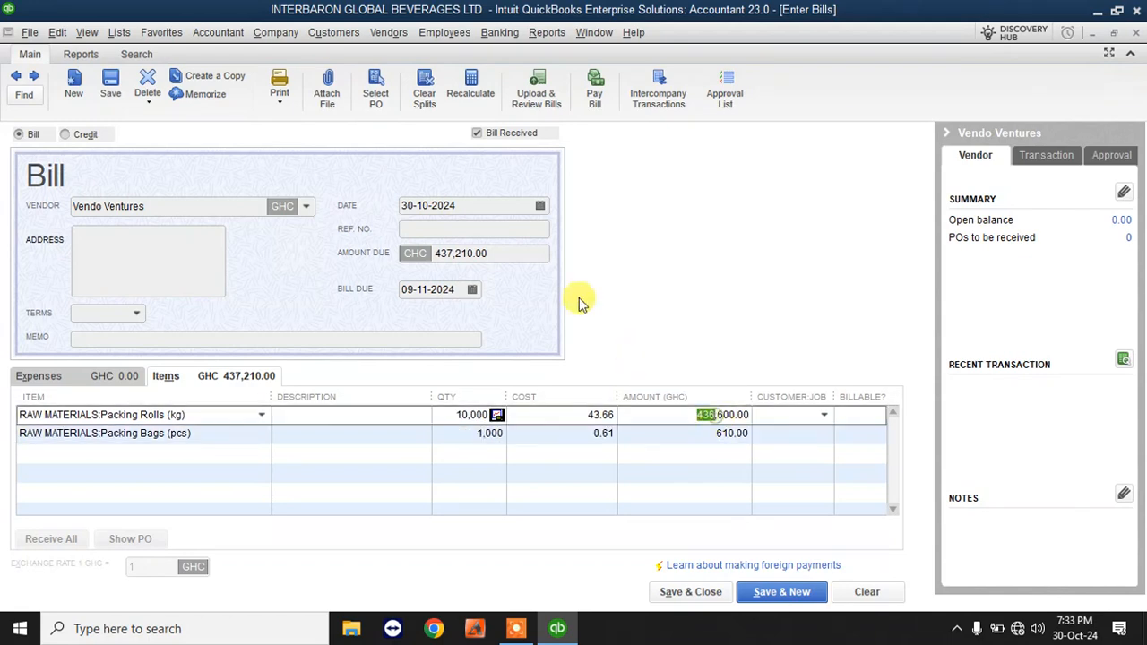
left_click(502, 254)
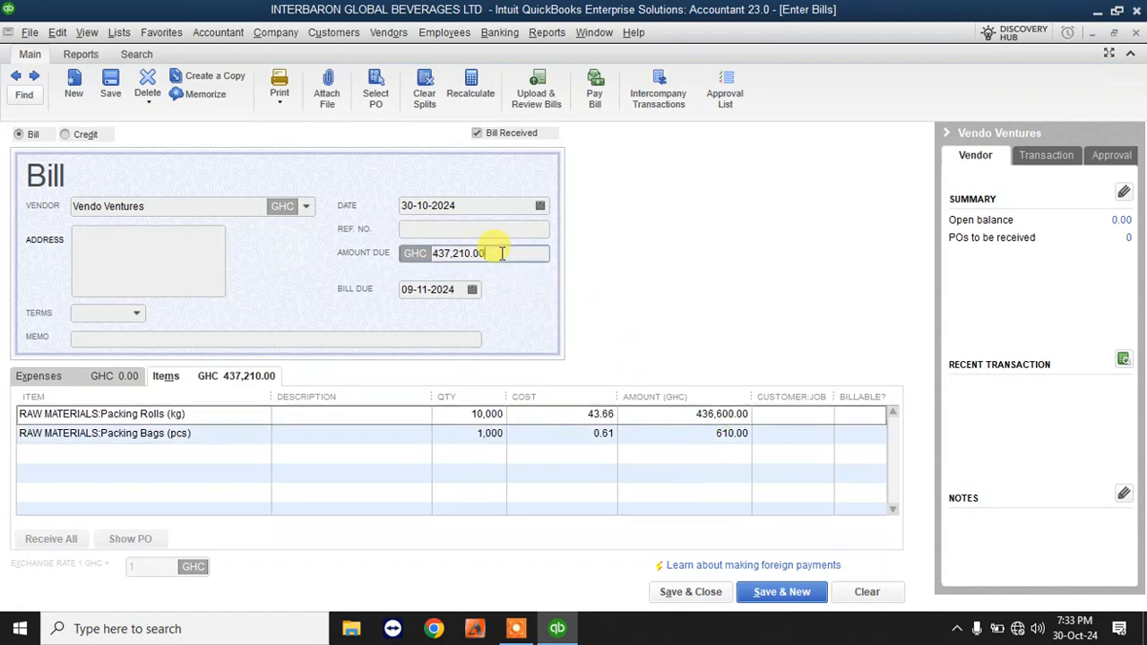
left_click(458, 417)
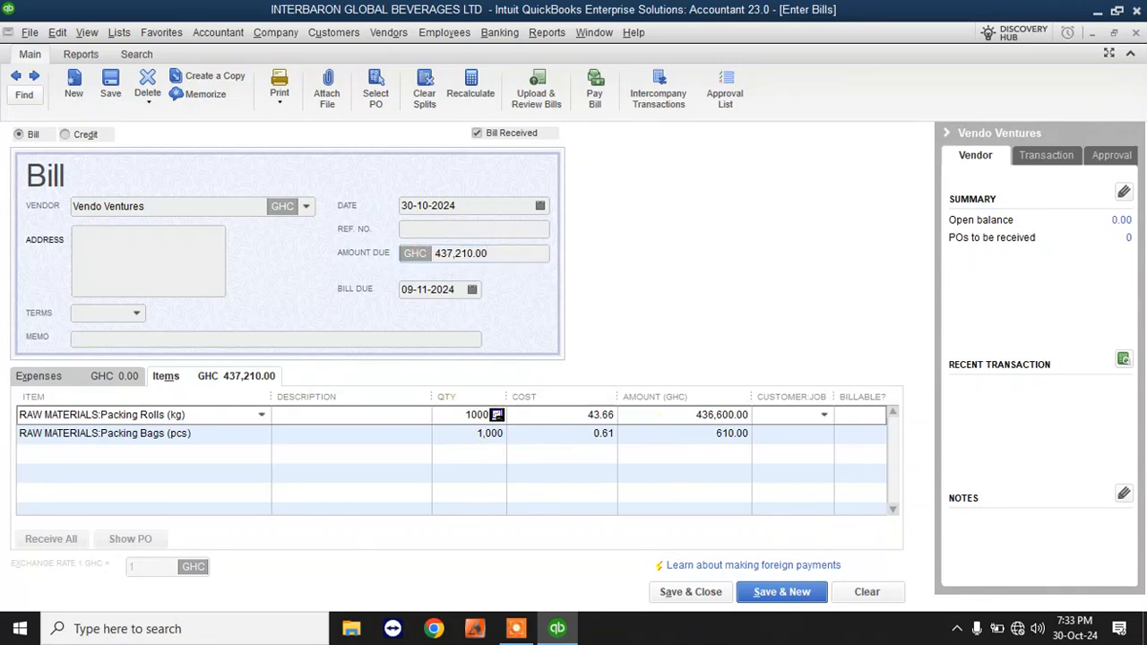
left_click(694, 497)
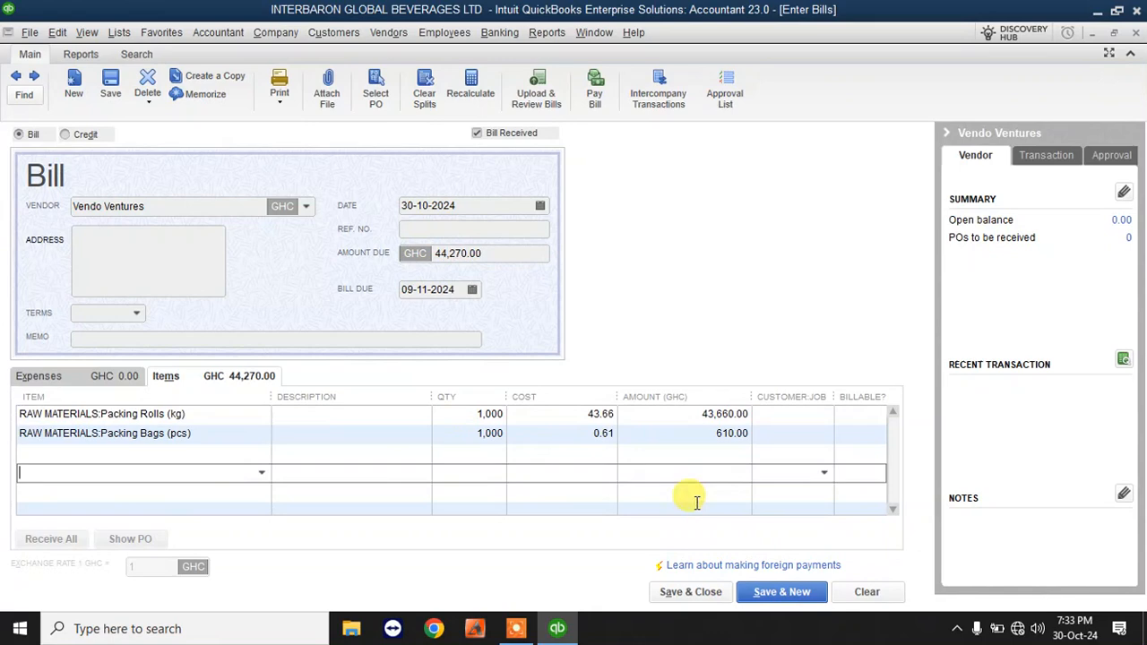
- Check the bill's line amounts and amount due, then save and close the bill
left_click(674, 430)
left_click(496, 253)
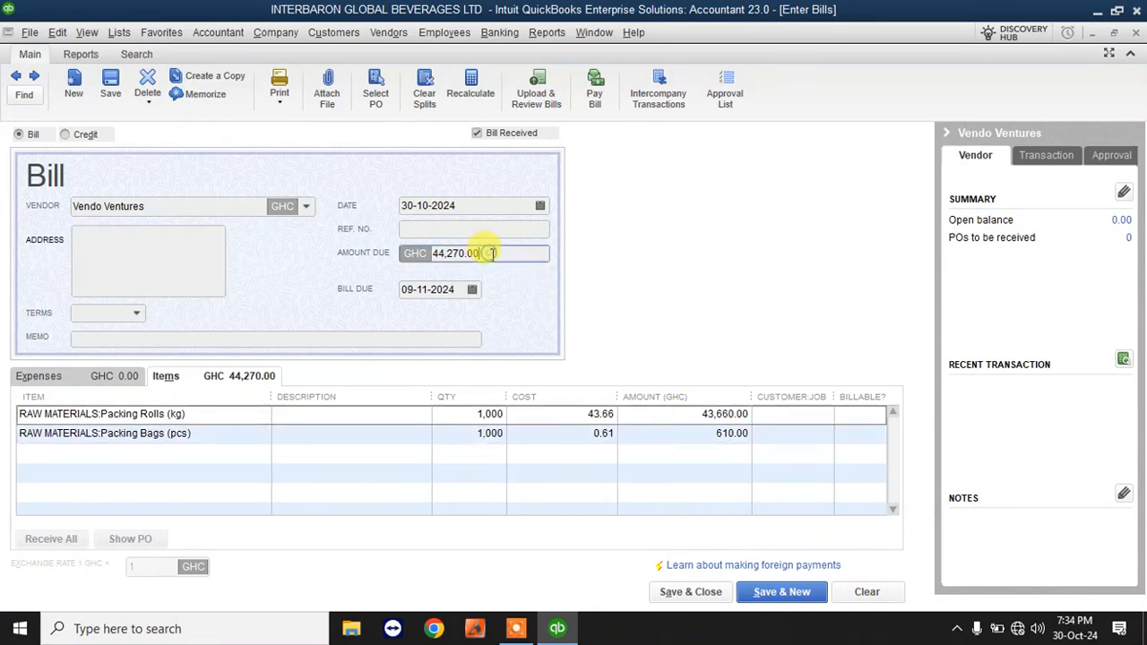
left_click(695, 593)
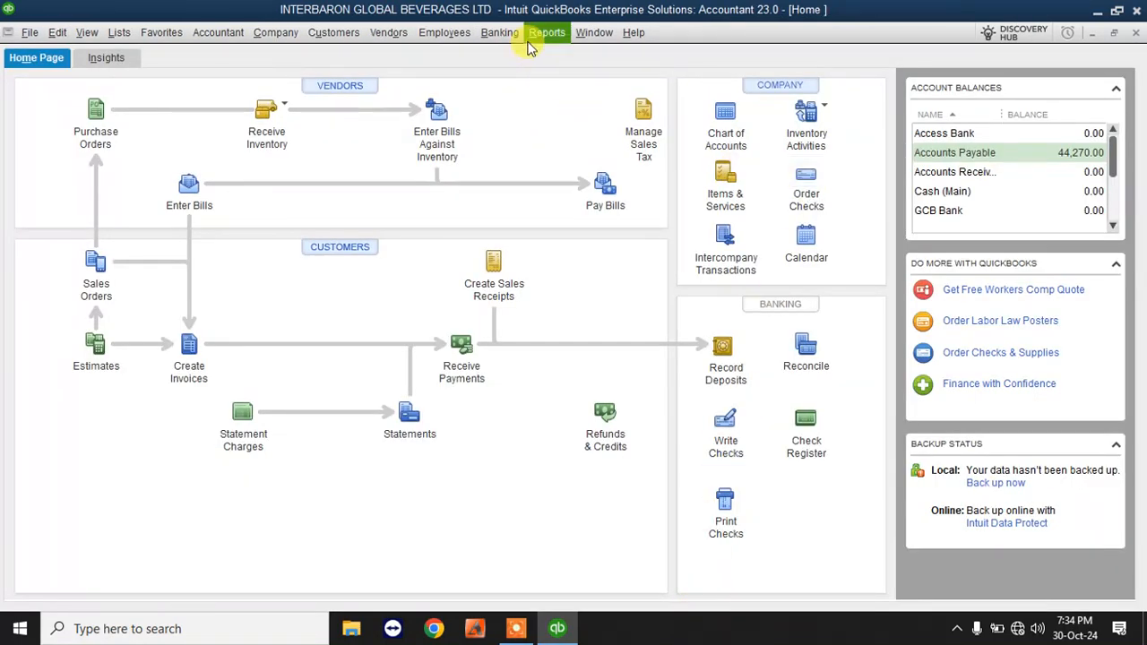
- Review the Vendor Balance Summary report and the balance detail for Vendo Ventures, then close both reports
left_click(543, 36)
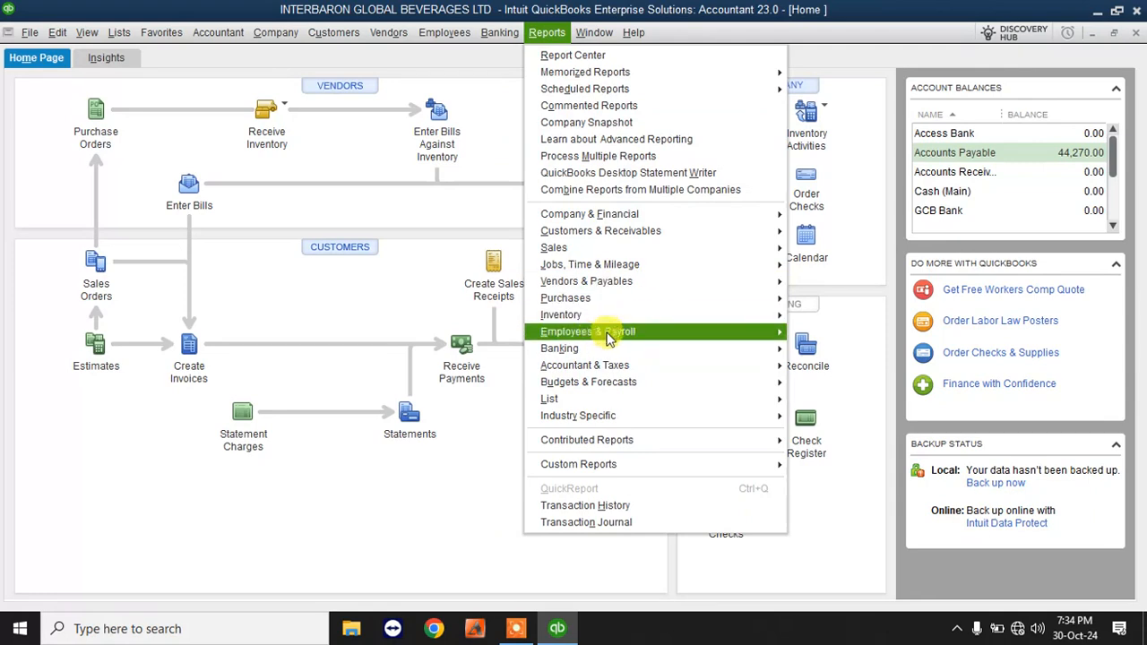
mouse_move(607, 282)
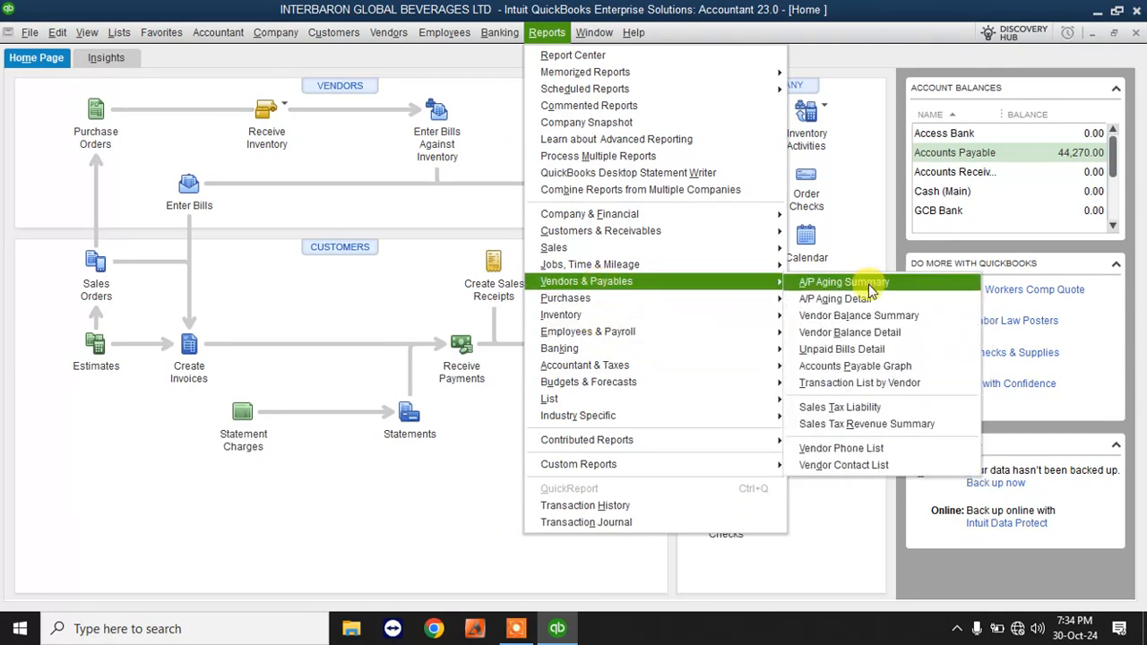
left_click(879, 317)
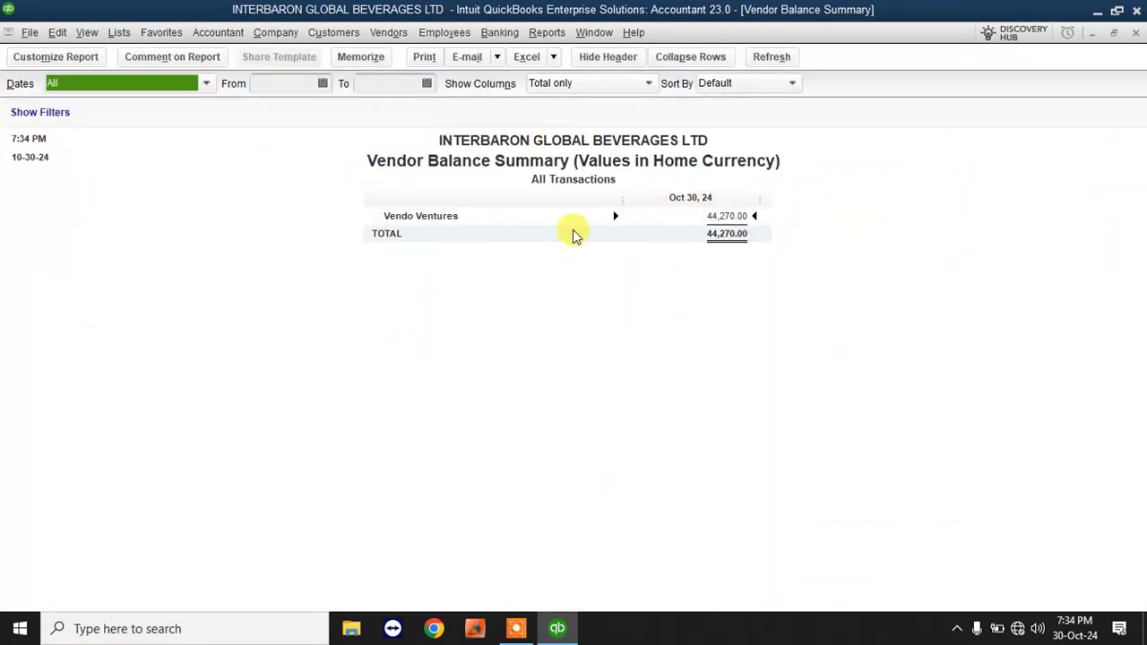
double_click(743, 216)
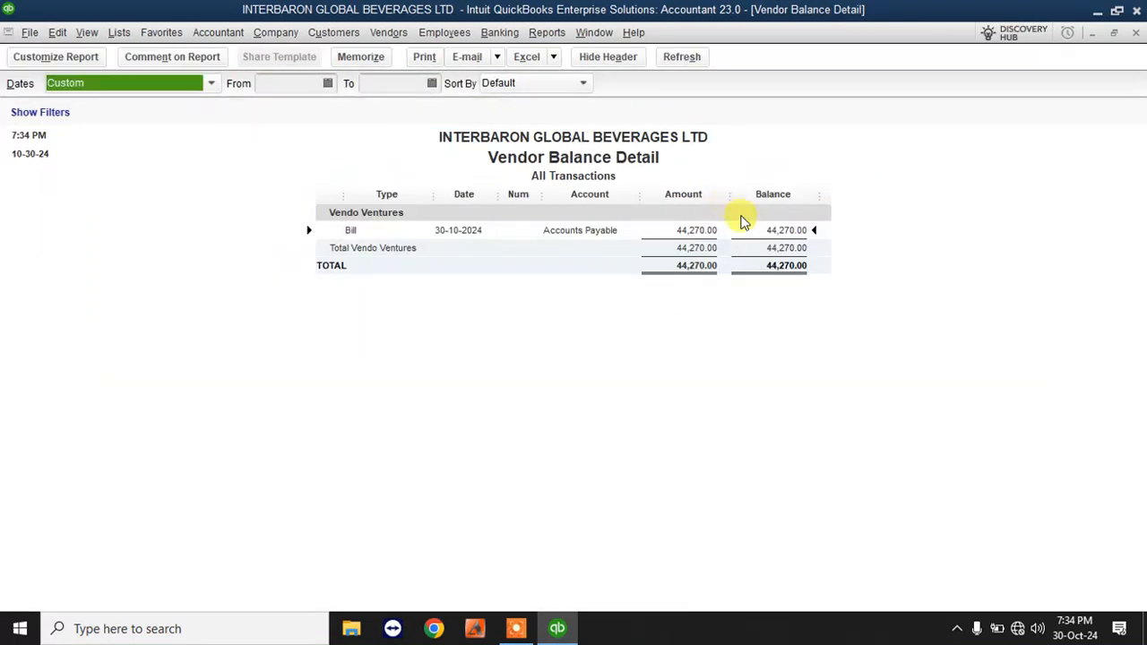
left_click(1136, 33)
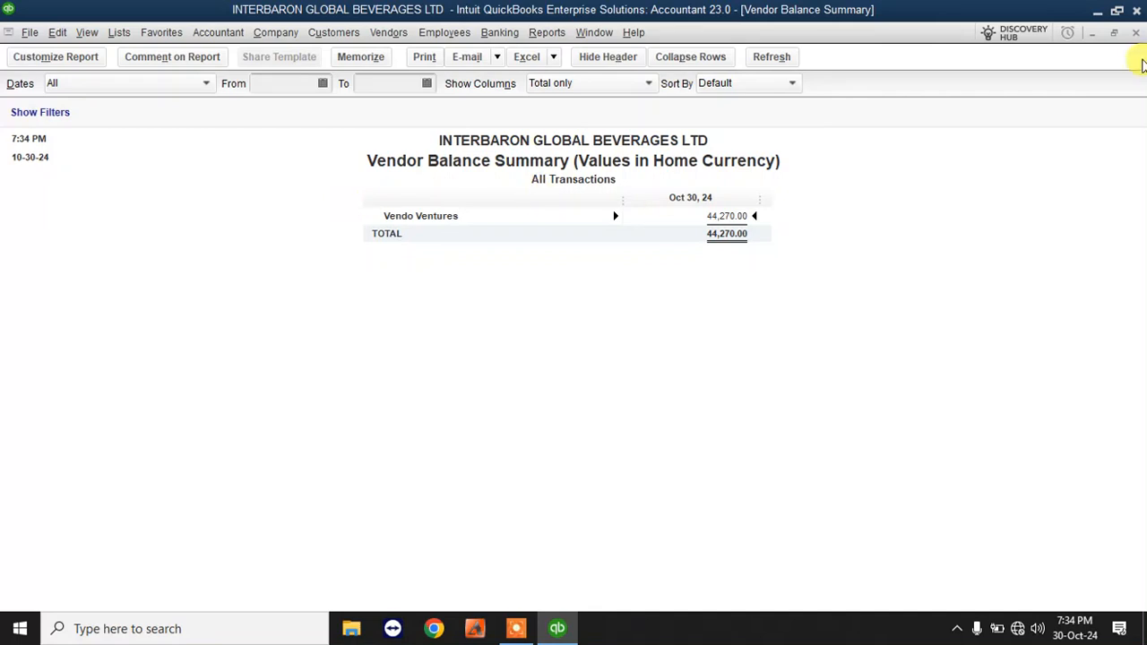
left_click(1136, 34)
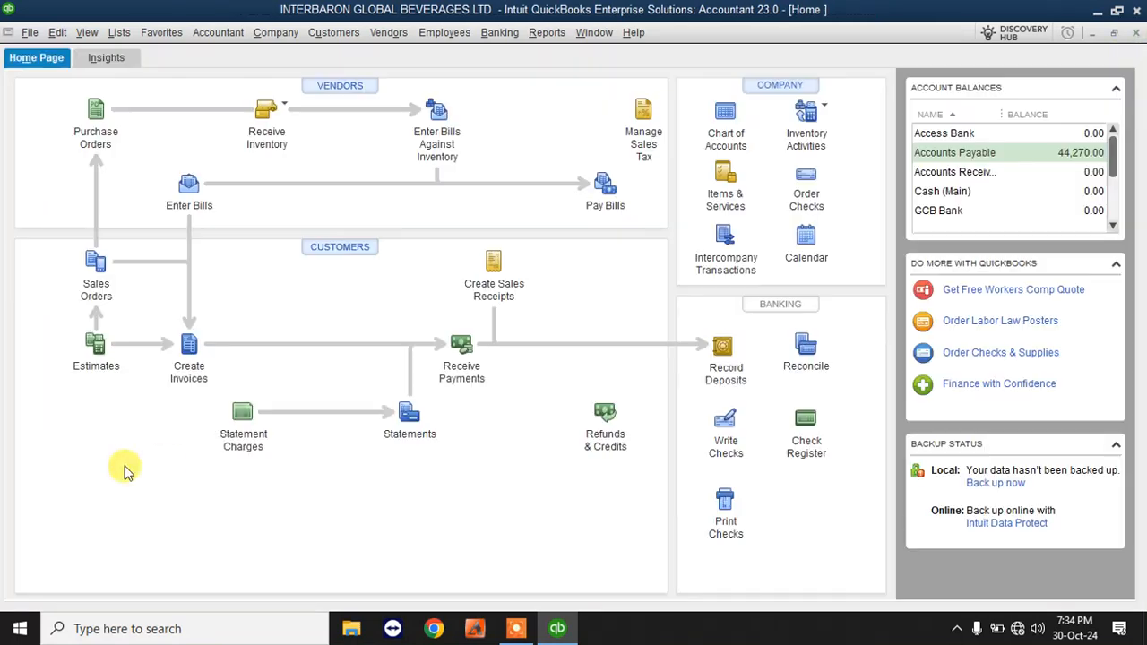
- Start another bill for the vendor Vendo Ventures
left_click(191, 194)
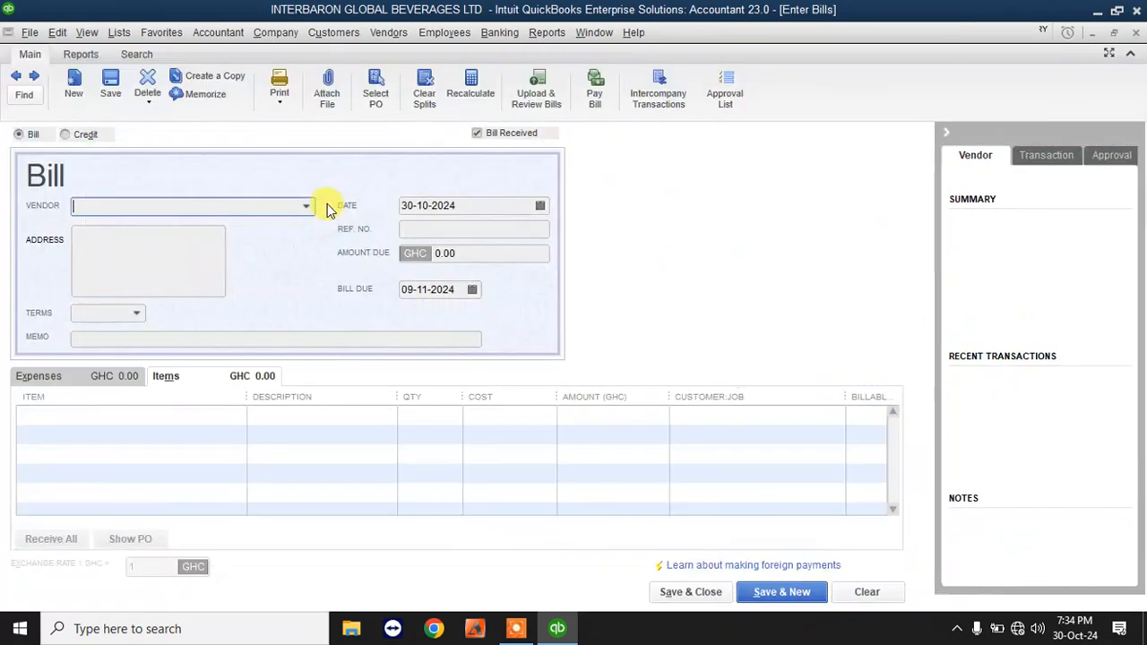
left_click(305, 207)
left_click(134, 307)
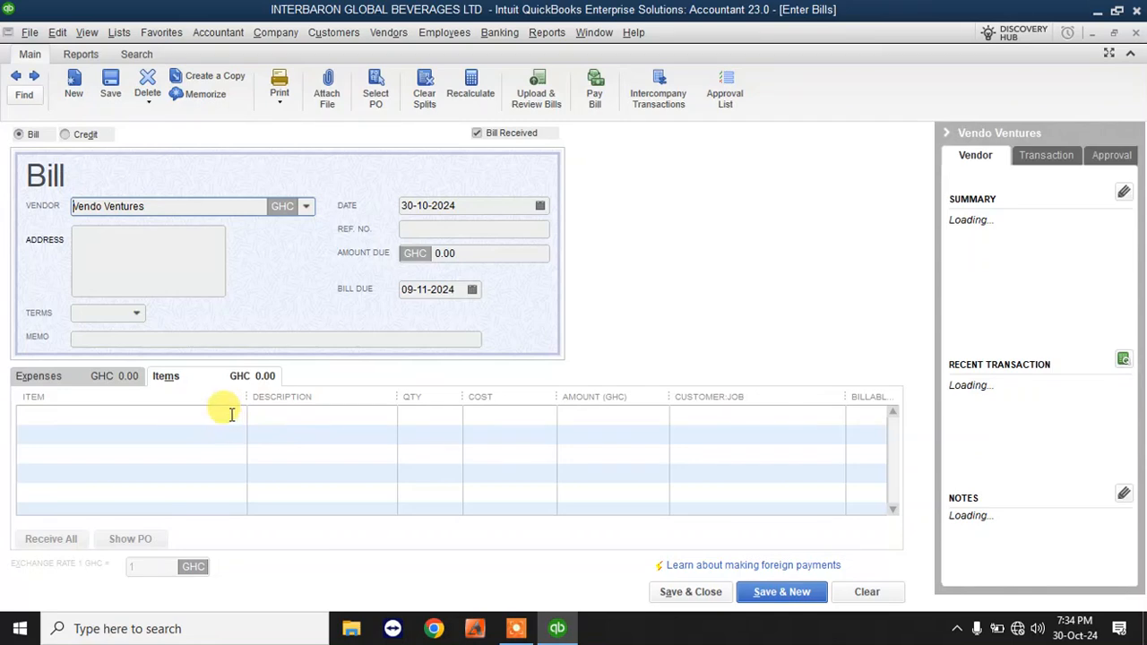
- Add Packing Rolls (kg) as the new bill's first item line with a quantity of 500
left_click(238, 418)
left_click(237, 418)
left_click(116, 494)
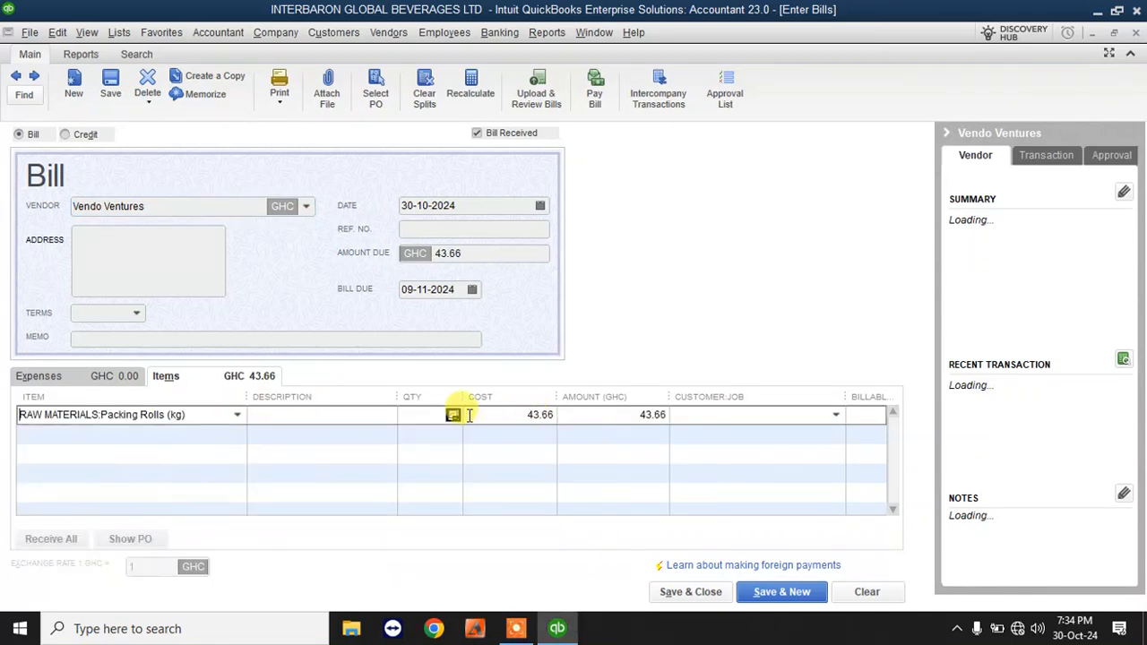
type("50")
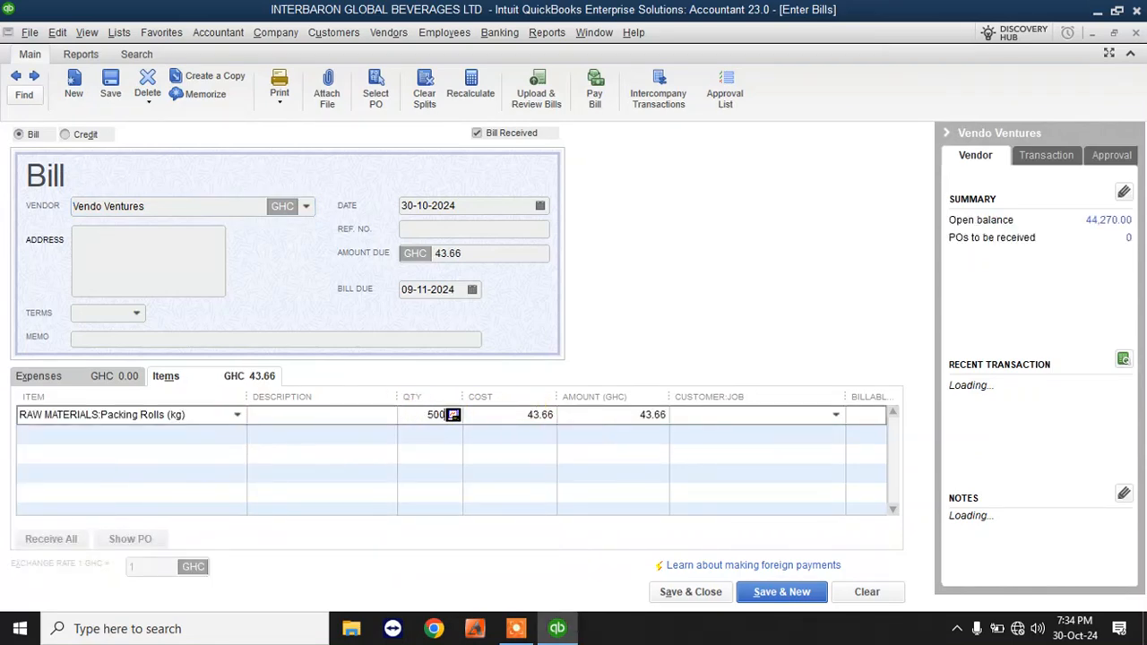
type("0")
- Add Packing Bags (pcs) as the second item line with a quantity of 2,000
left_click(233, 433)
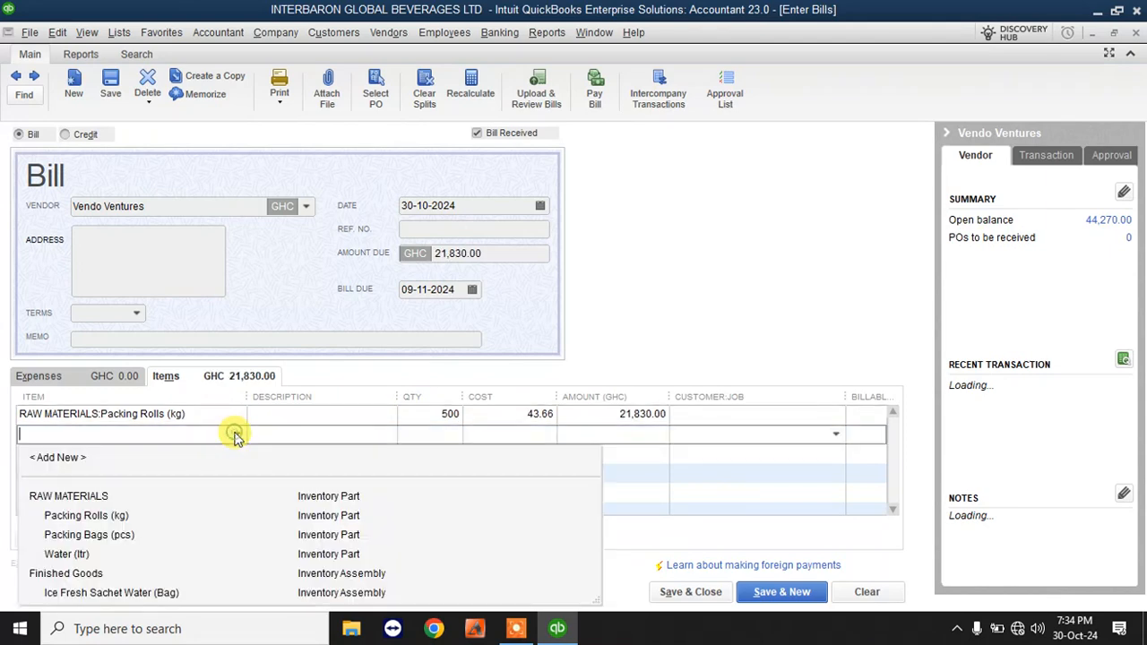
left_click(116, 505)
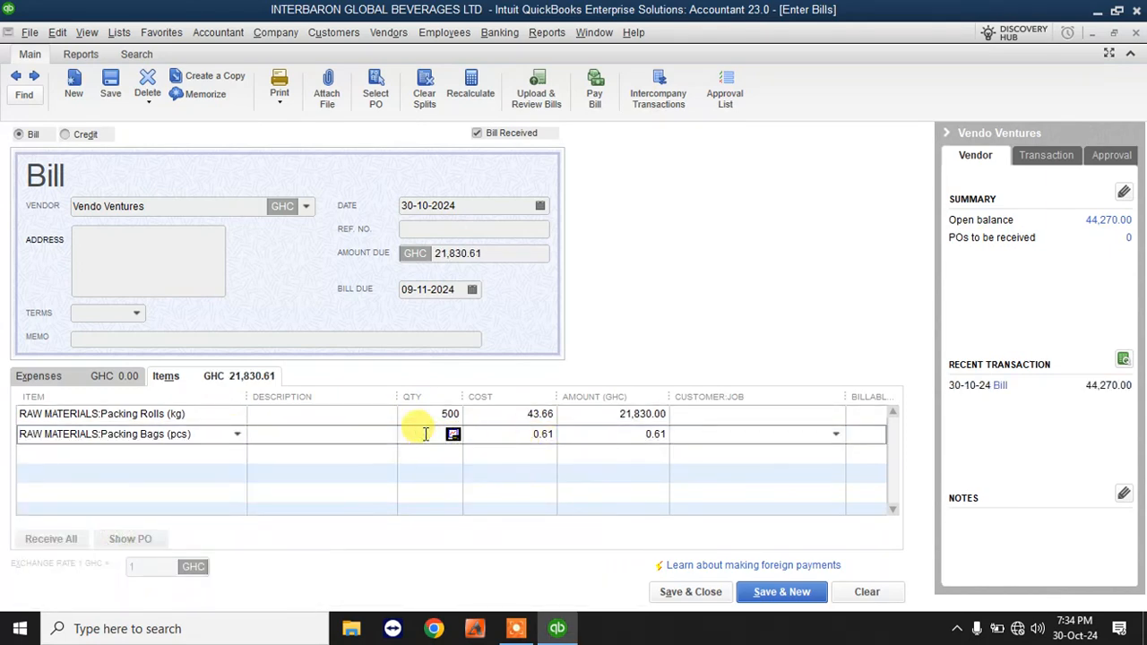
type("2,0")
type("00")
key("Tab")
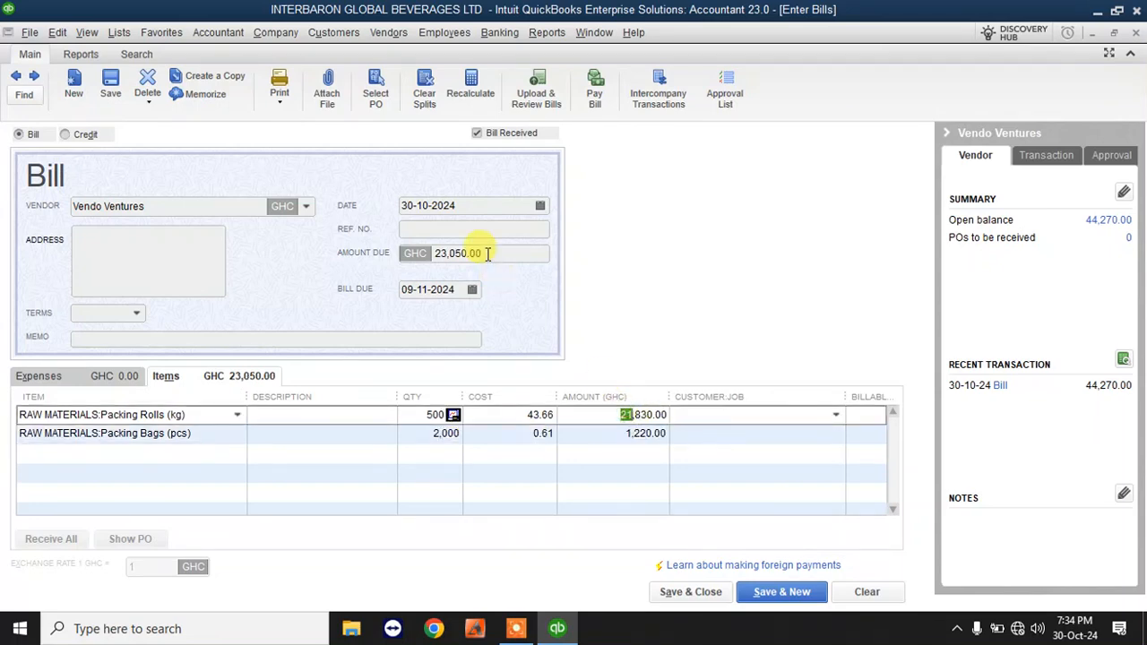
- Save and close the Vendo Ventures bill for the packing rolls and packing bags
left_click(712, 599)
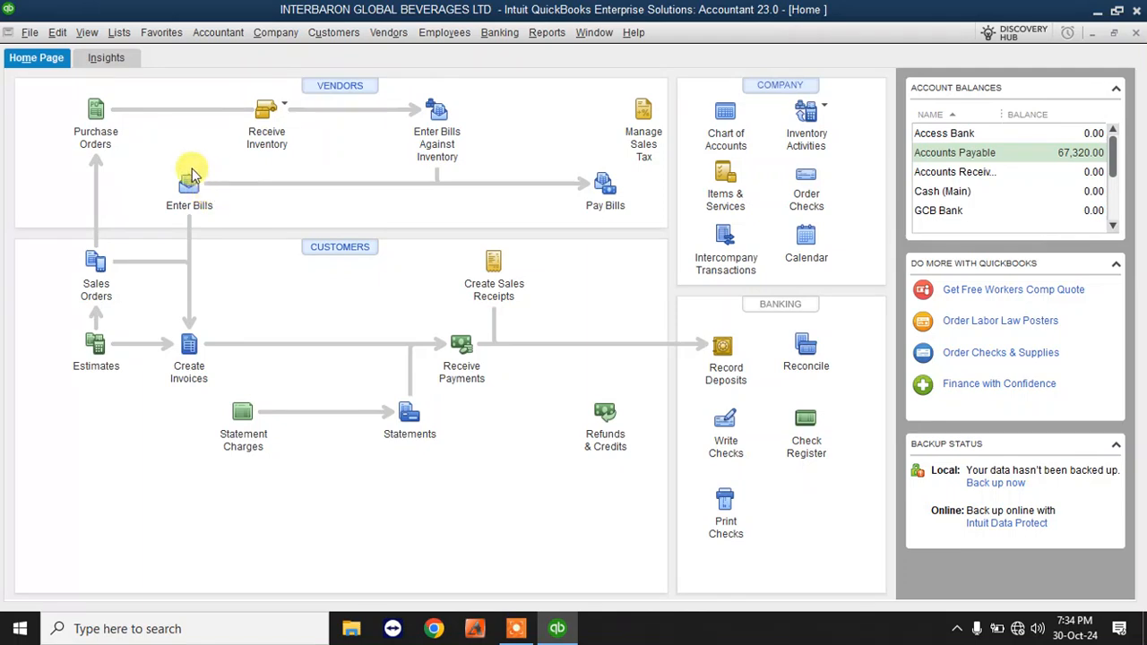
- Check the updated Vendor Balance Summary report and the balance detail for Vendo Ventures, and close both reports
left_click(547, 34)
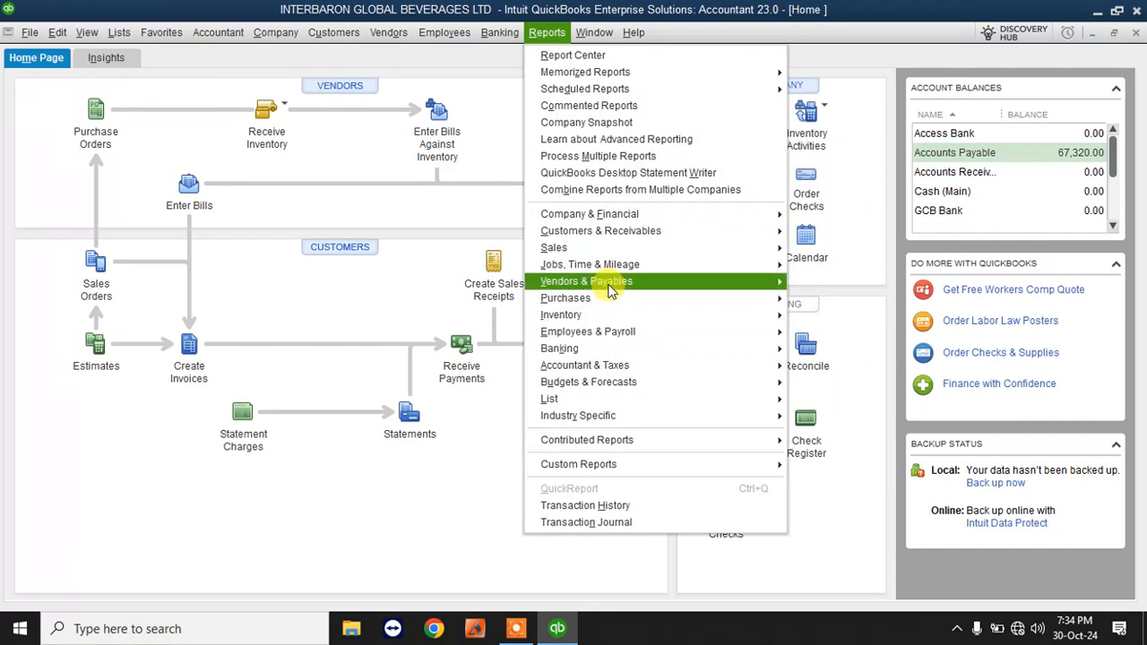
mouse_move(610, 285)
left_click(918, 316)
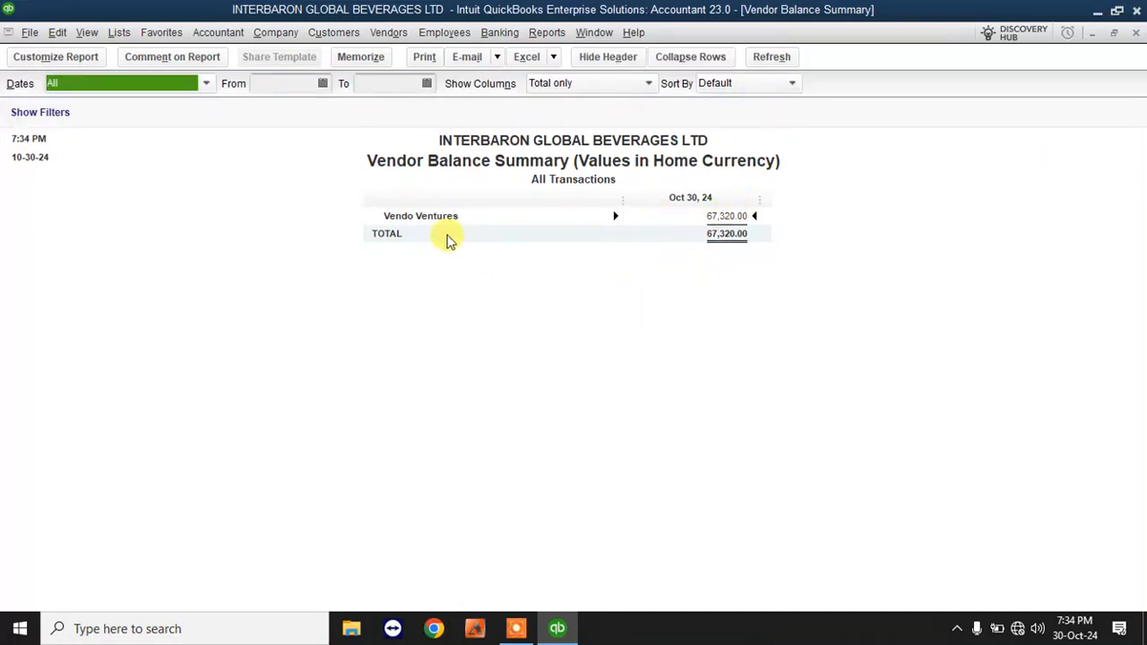
double_click(734, 217)
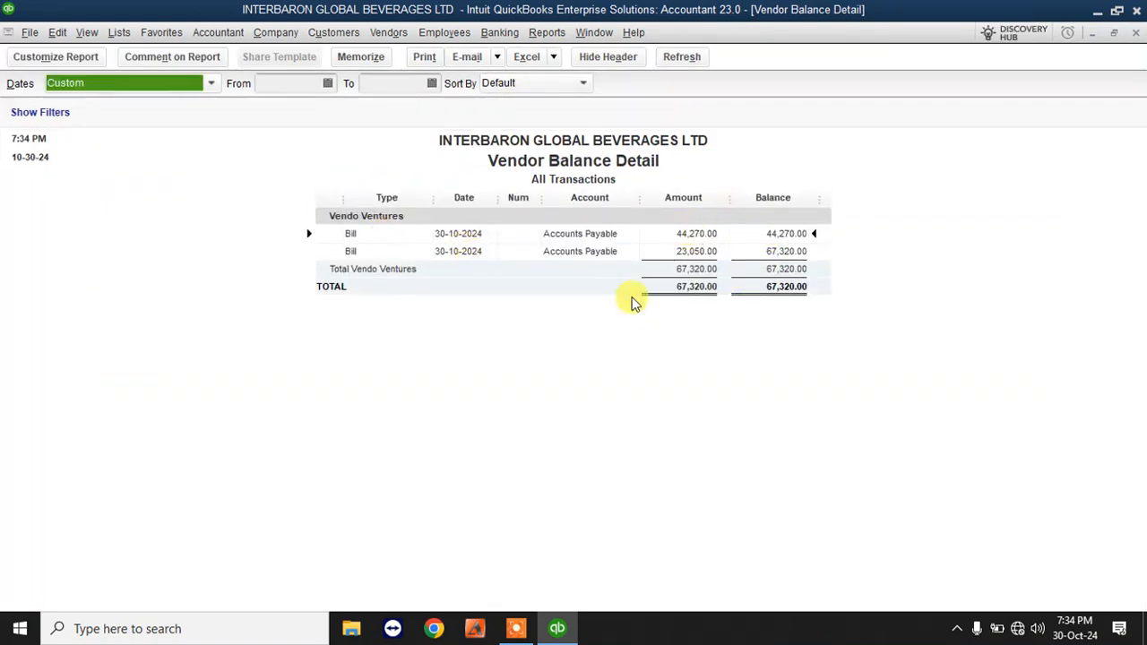
left_click(1135, 33)
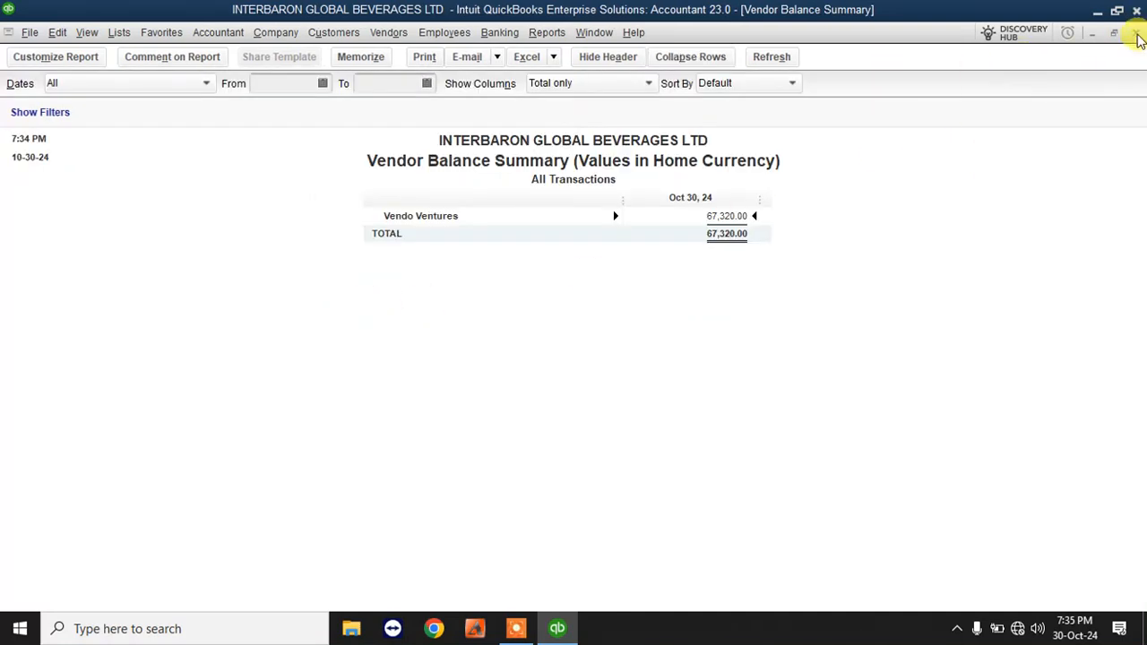
left_click(1135, 33)
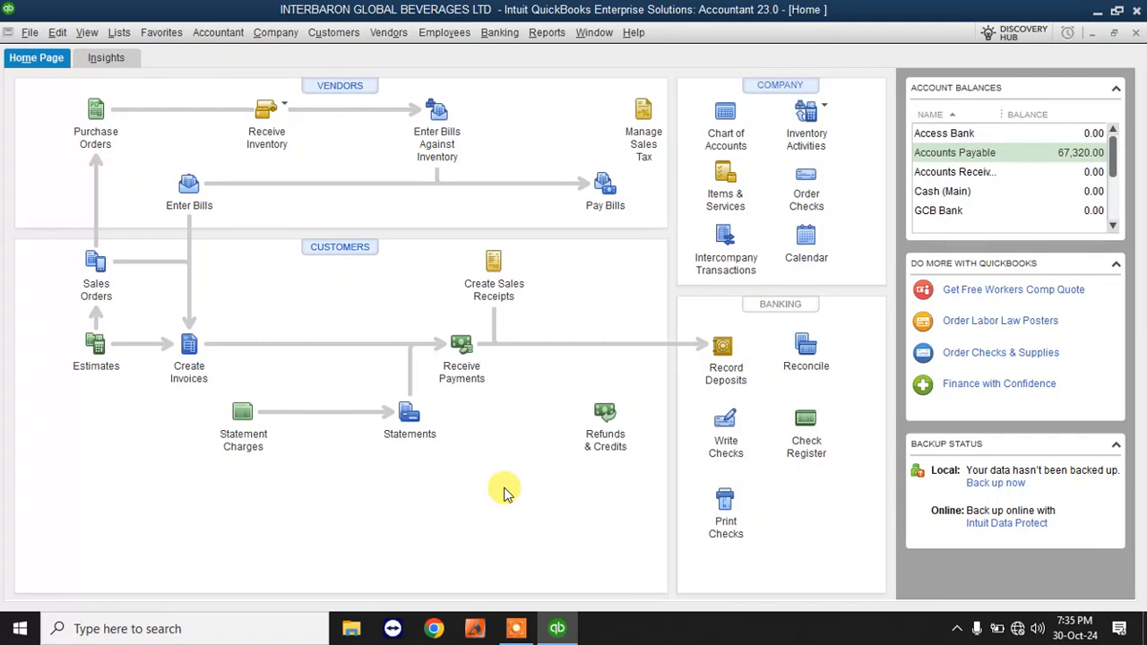
- Try to build 100 units of the finished good Ice Fresh Sachet in a new assembly build
left_click(824, 109)
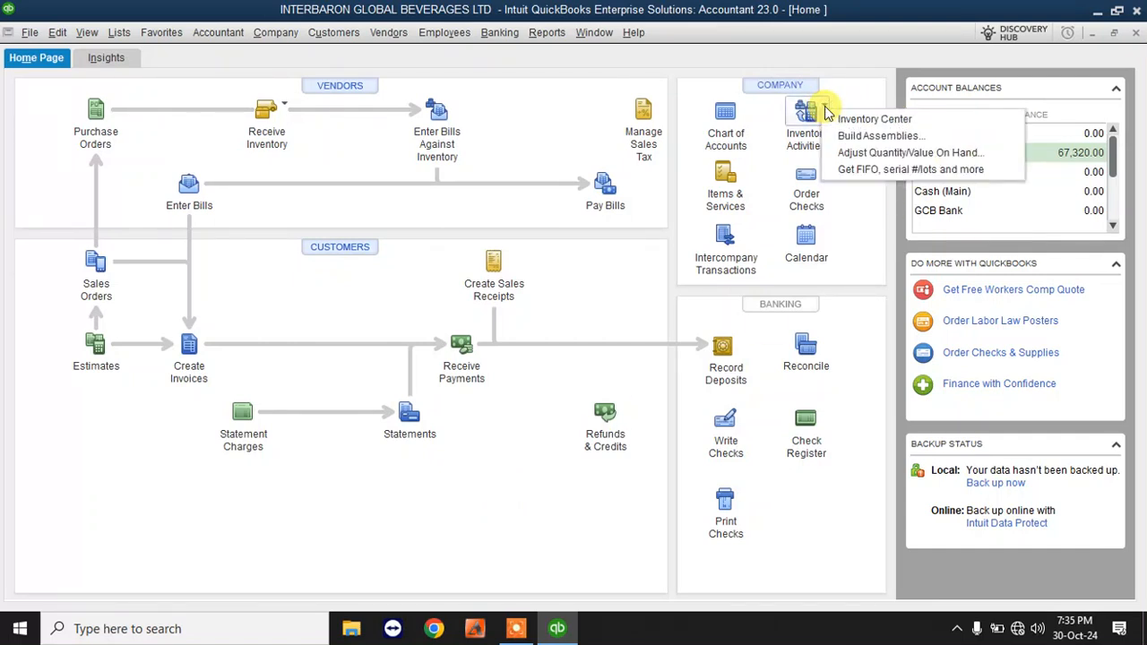
left_click(859, 139)
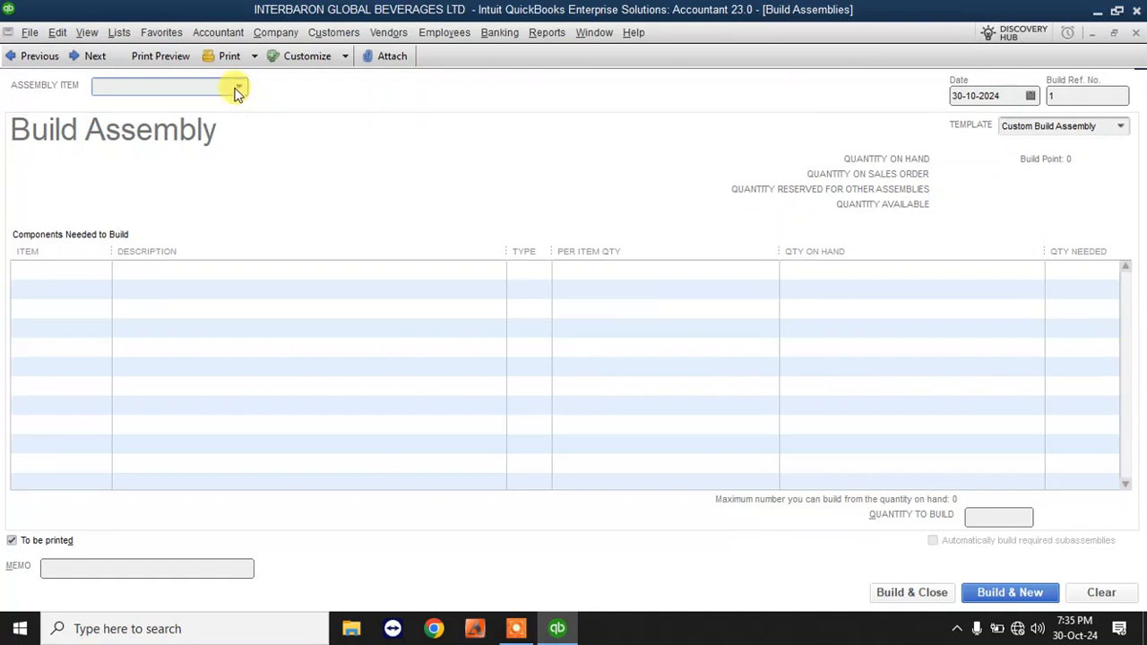
left_click(238, 89)
left_click(185, 171)
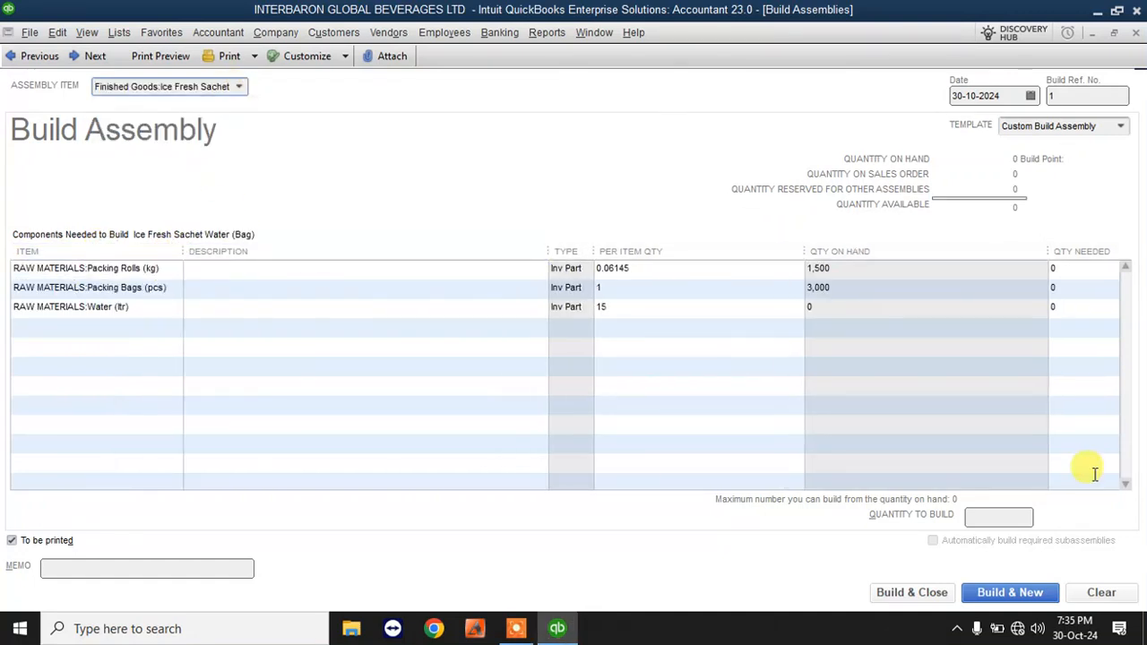
left_click(977, 516)
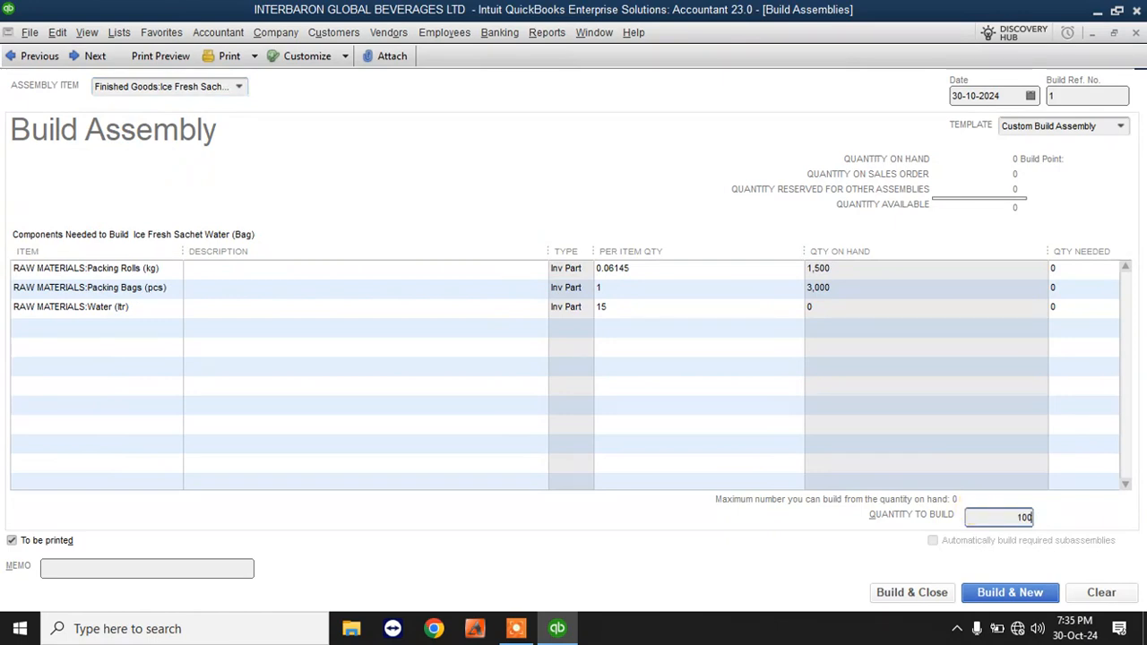
key("Return")
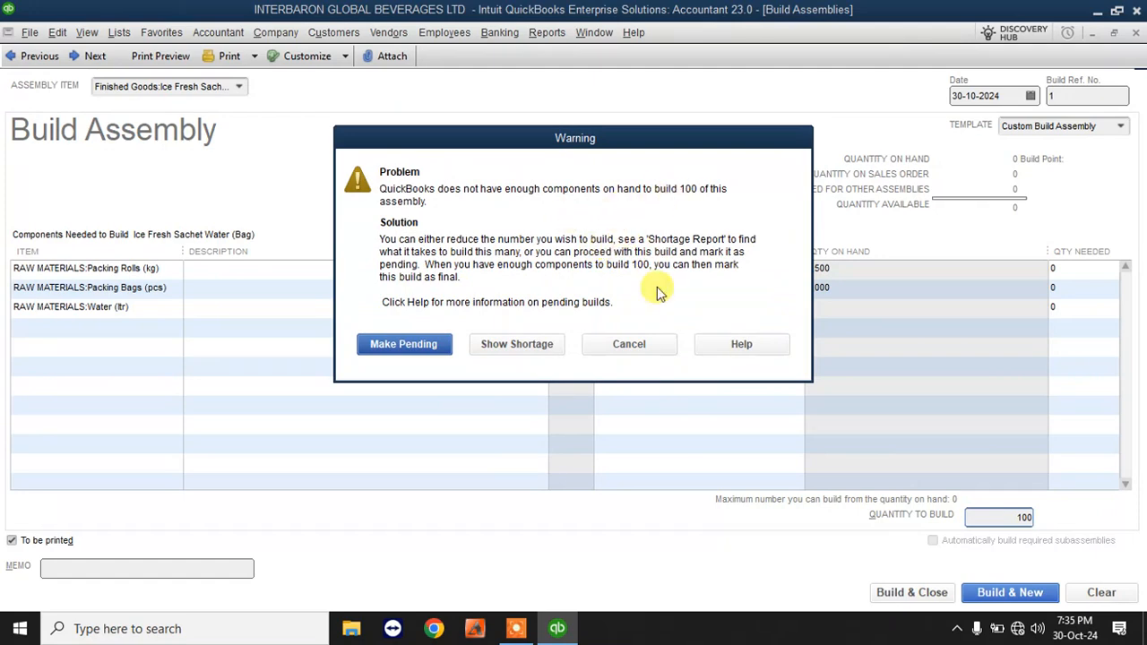
left_click(620, 347)
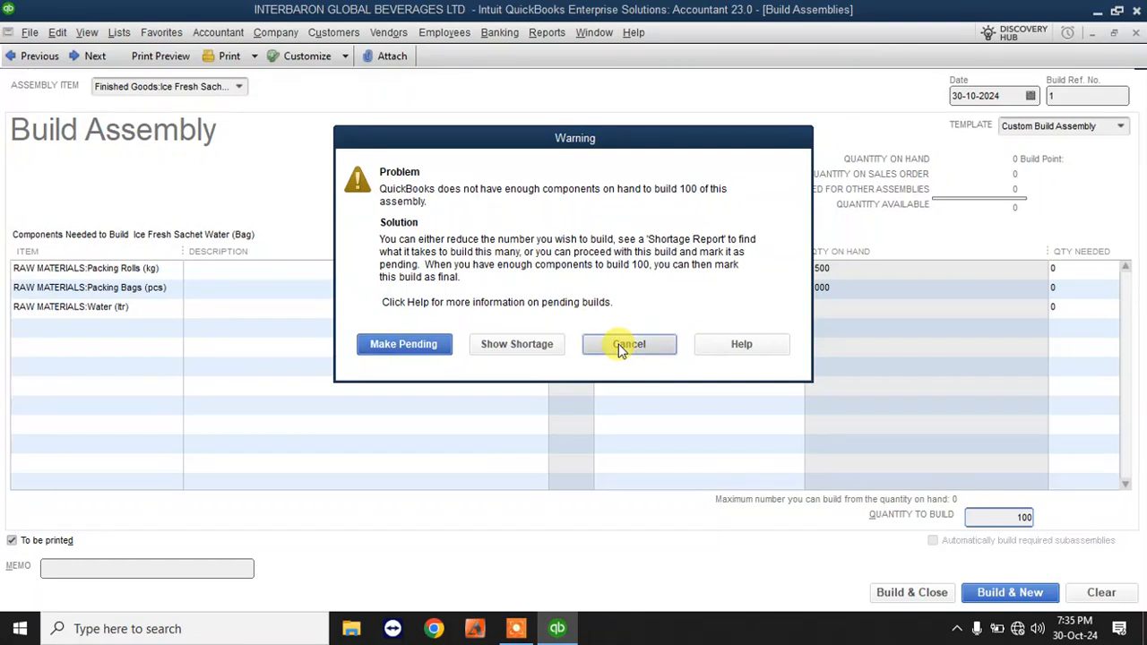
- Try build quantities of 20 and 10 for Ice Fresh Sachet, and abandon the assembly build
left_click_drag(1005, 523, 1110, 523)
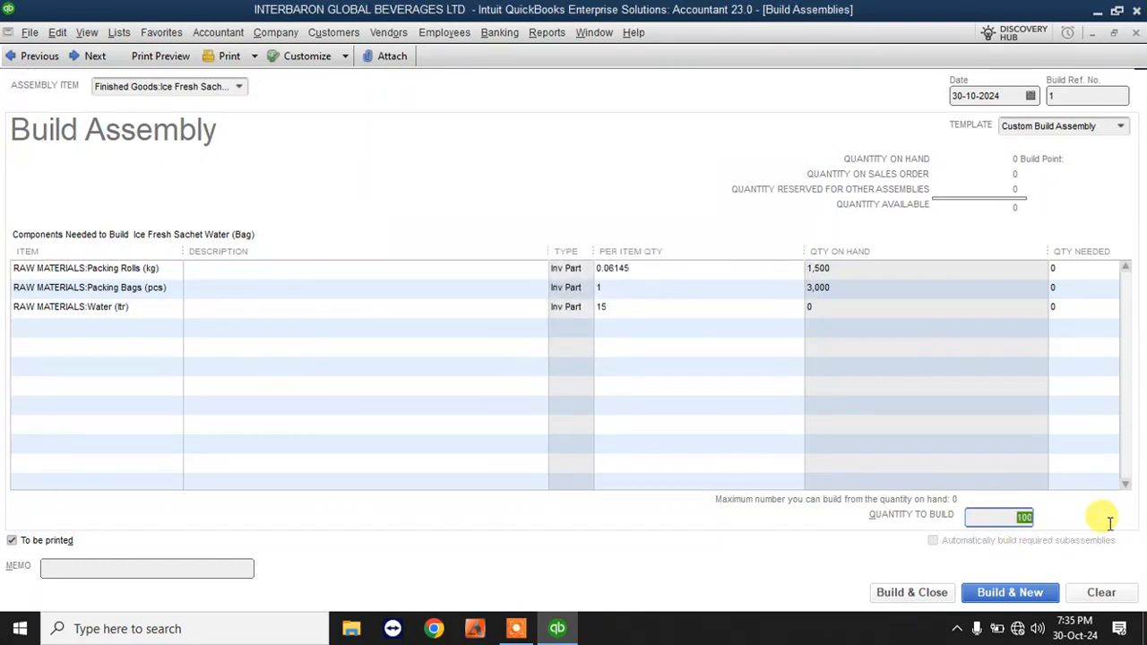
type("20")
key("Tab")
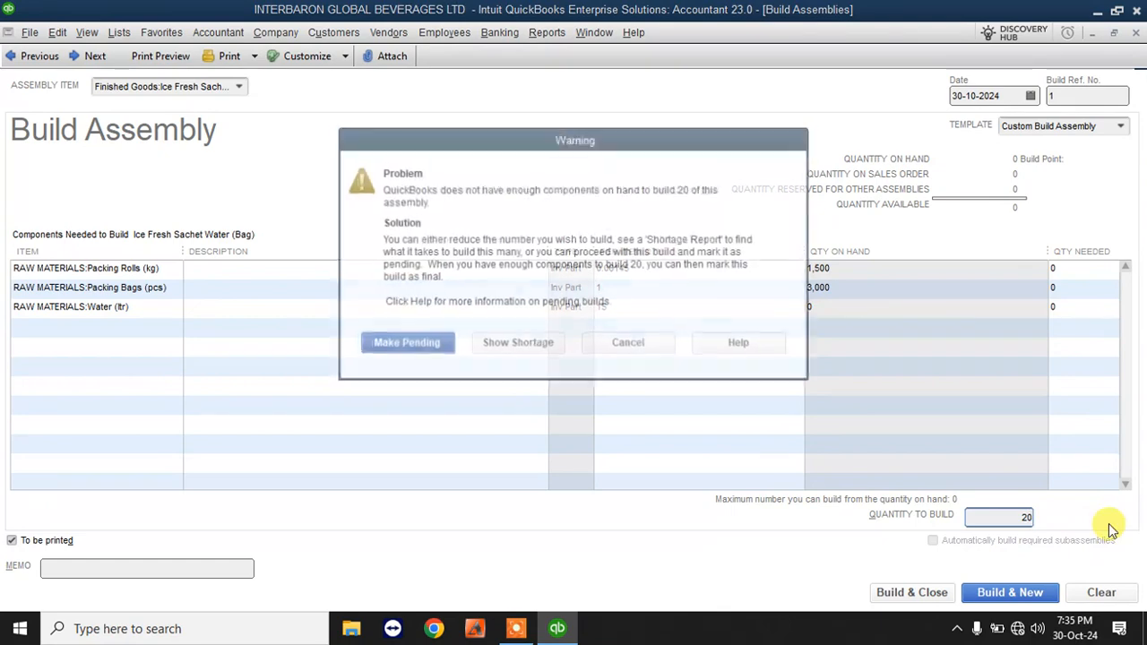
left_click(638, 351)
left_click_drag(1006, 520, 1103, 523)
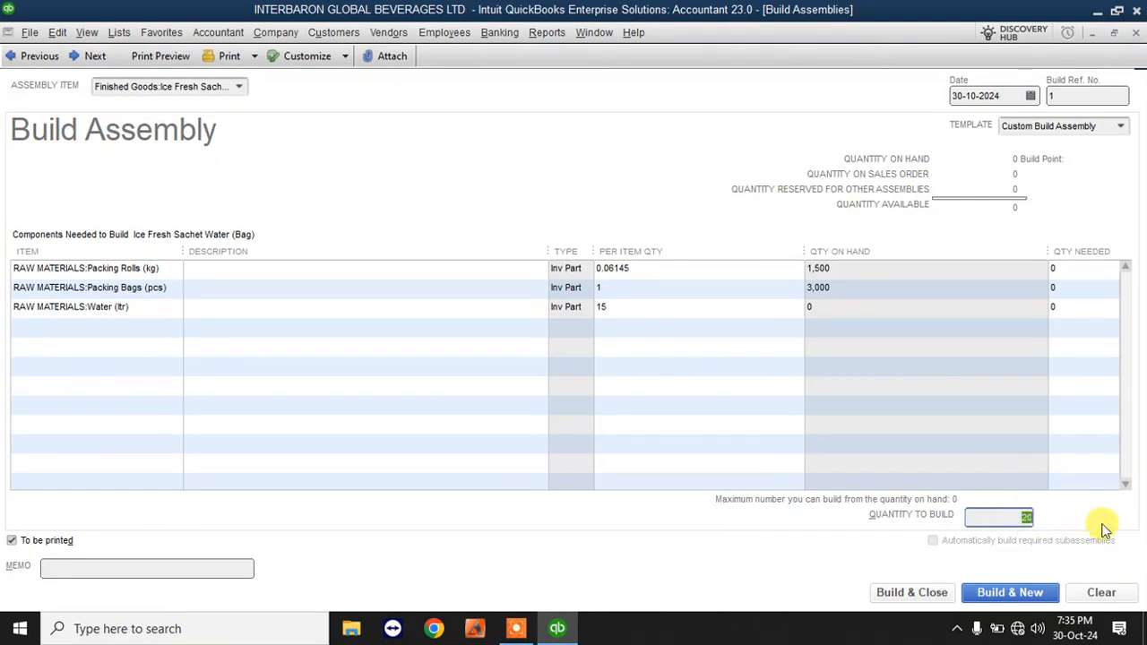
key("Tab")
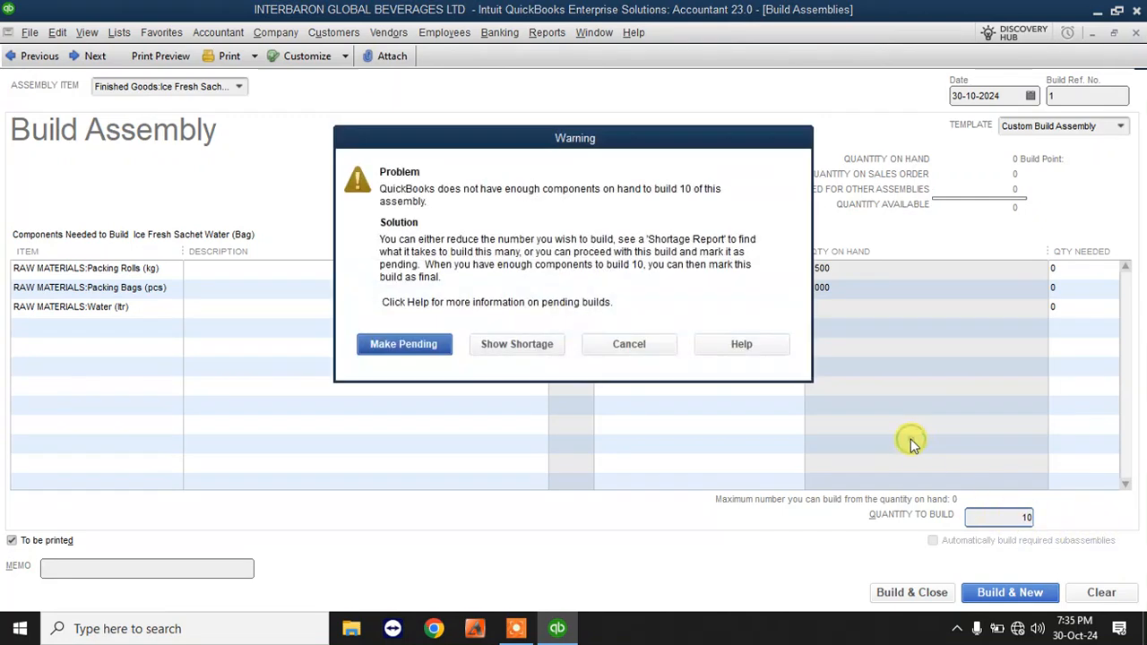
left_click(609, 354)
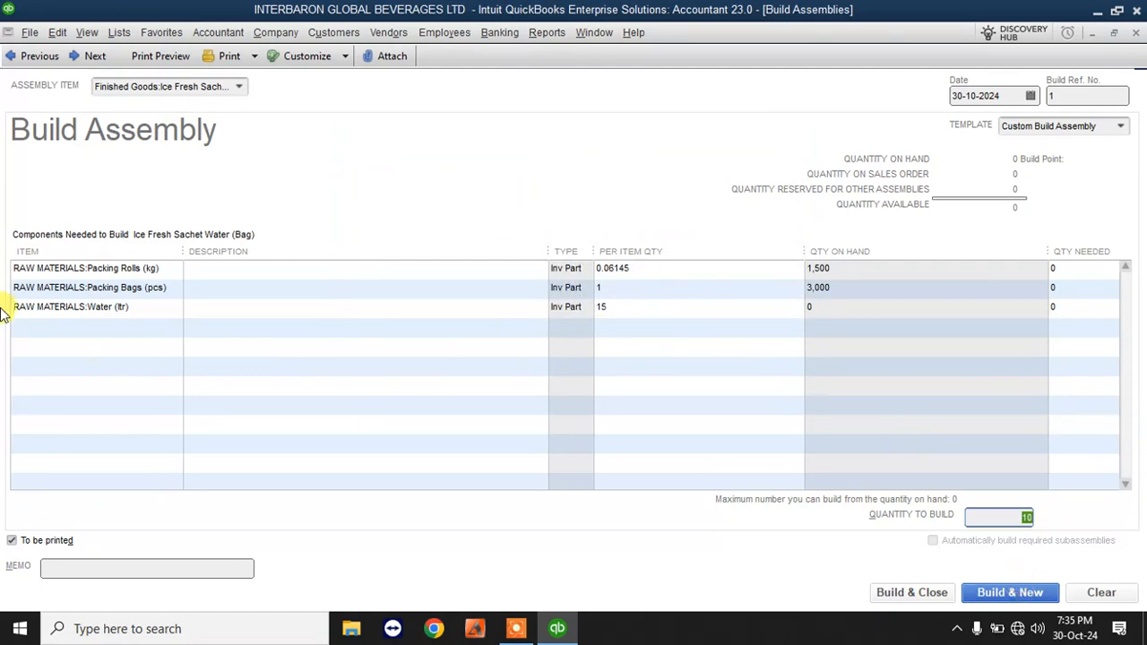
key("Tab")
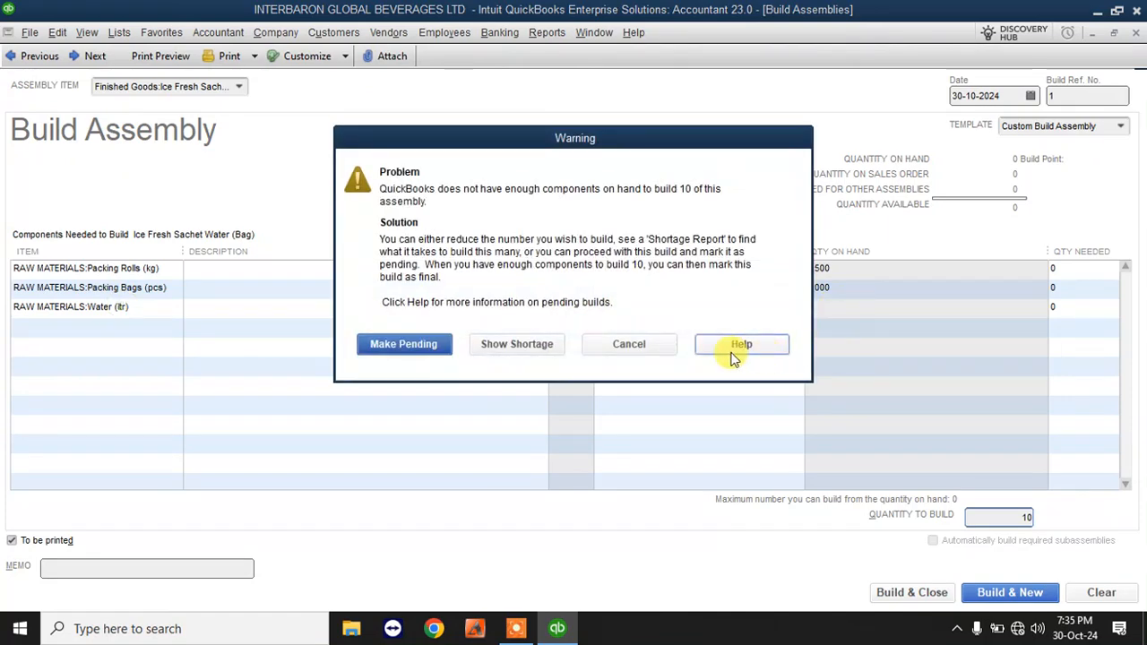
left_click(652, 354)
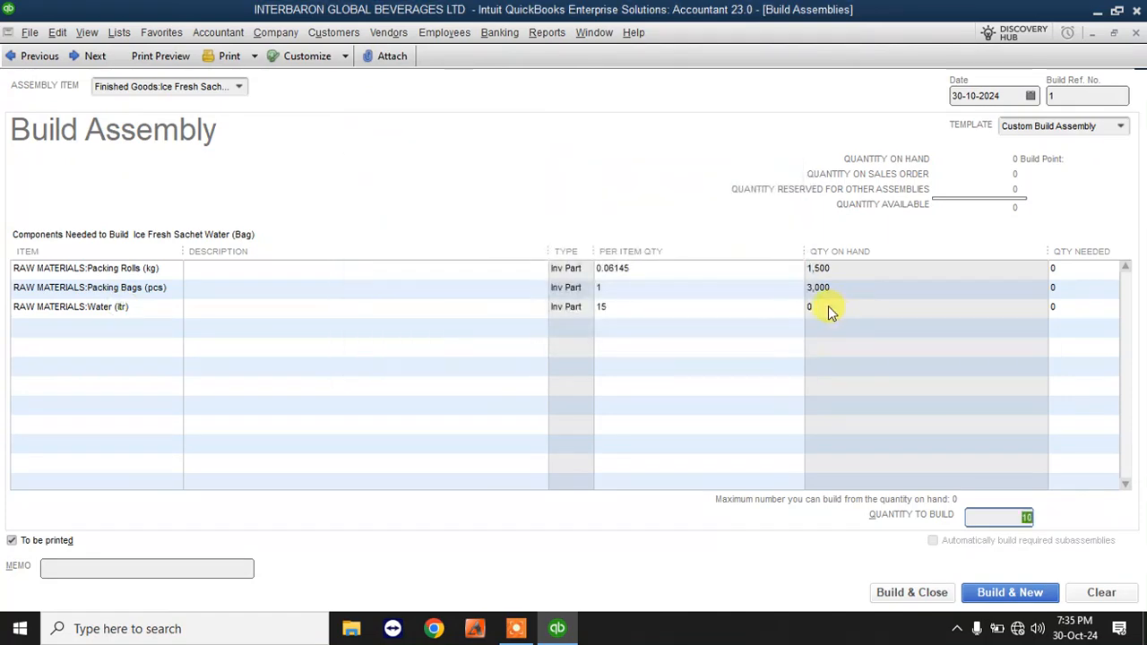
left_click(1125, 596)
left_click(1136, 35)
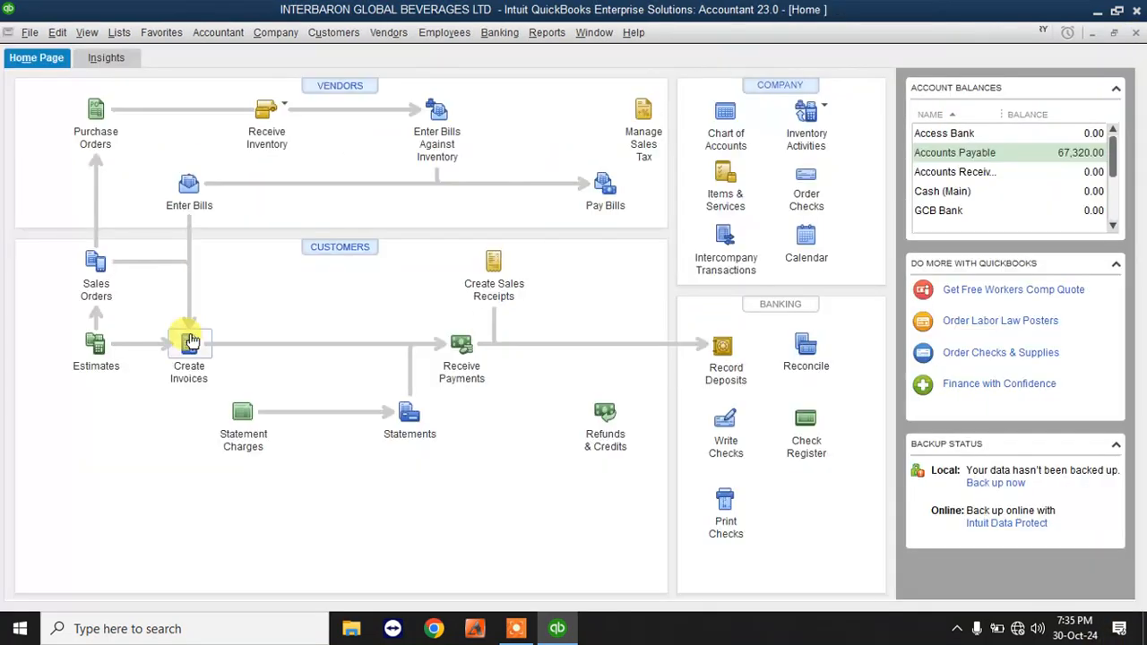
- Start a new bill for the vendor Ghana Water Company Limited
left_click(188, 186)
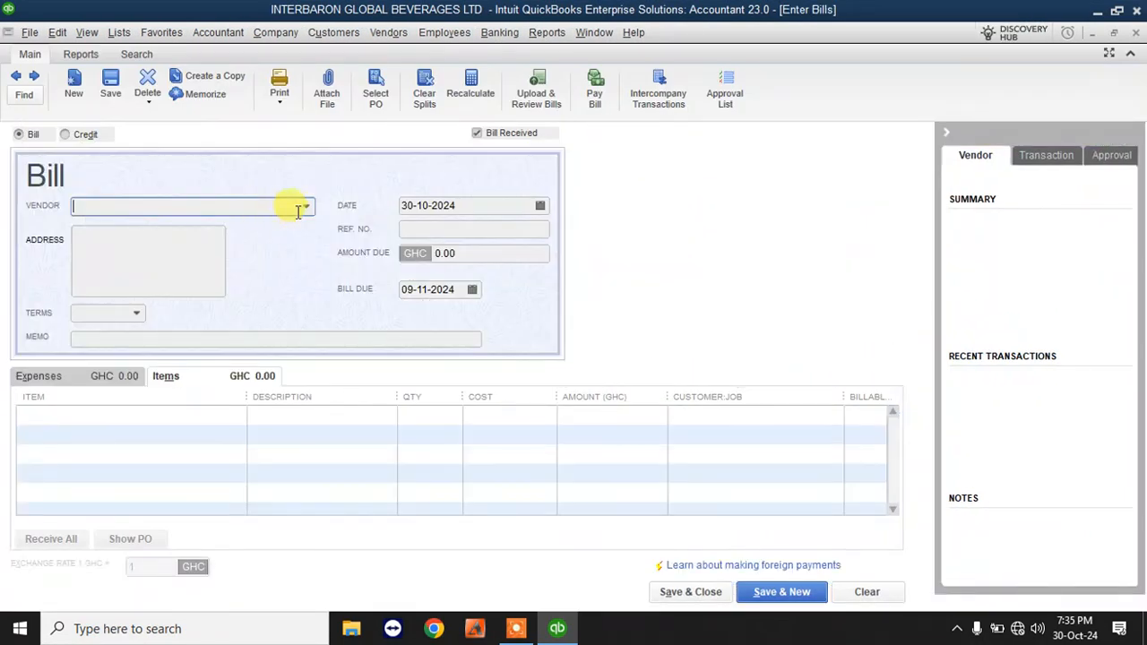
left_click(302, 207)
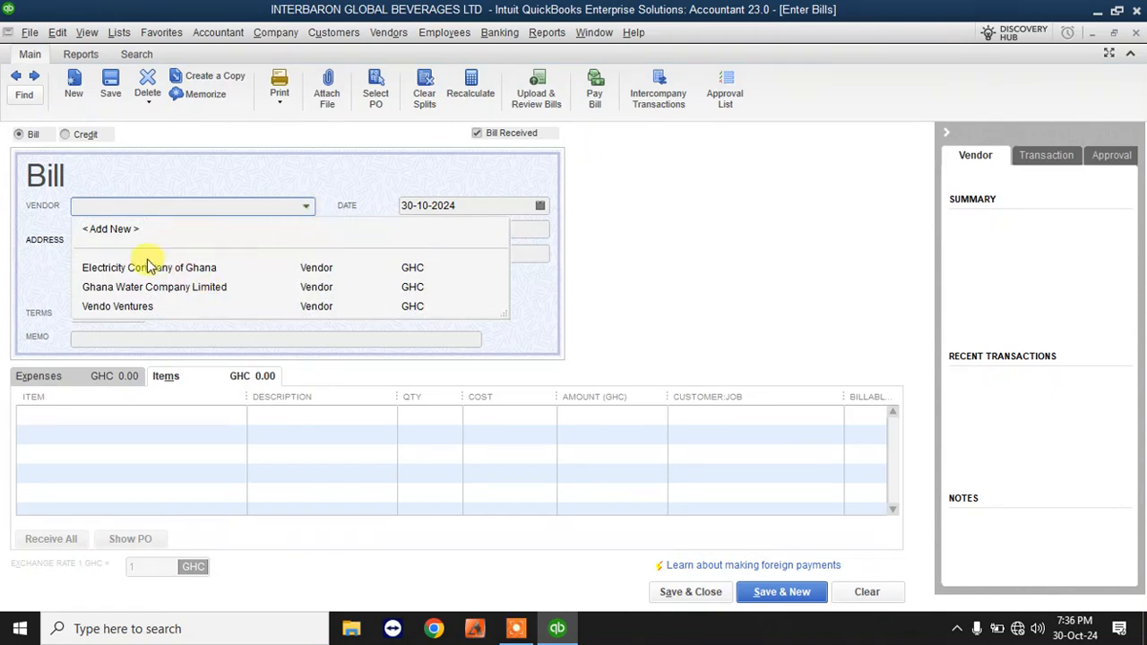
left_click(128, 287)
- Add Water (ltr) as the bill's first item line with a quantity of 1,000
left_click(244, 418)
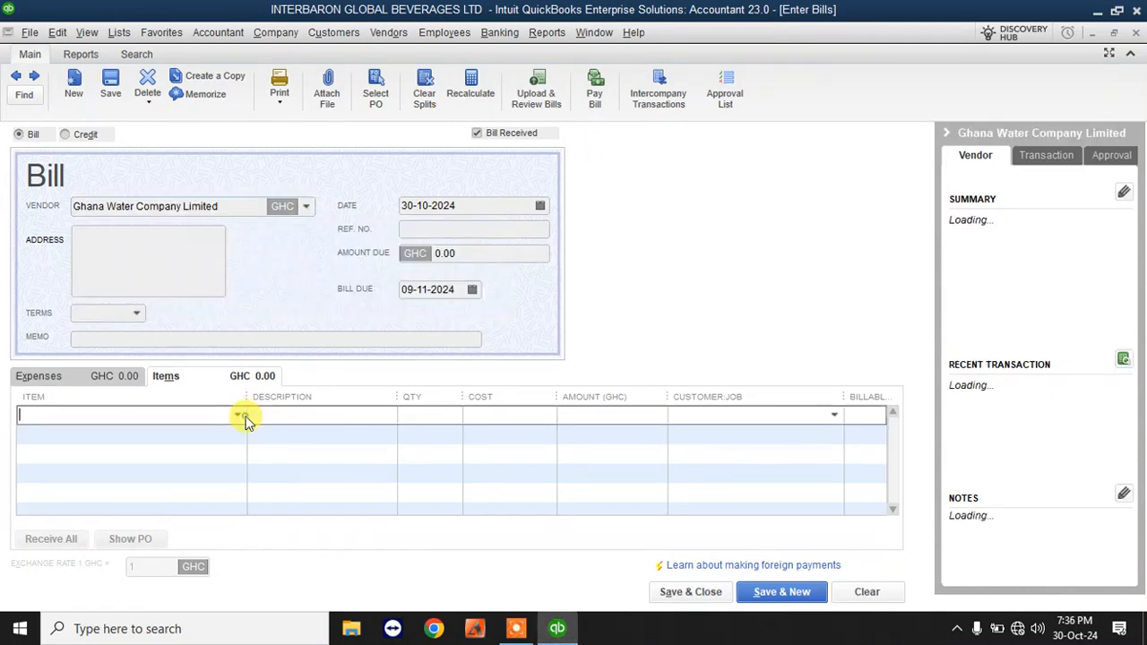
left_click(237, 421)
left_click(86, 536)
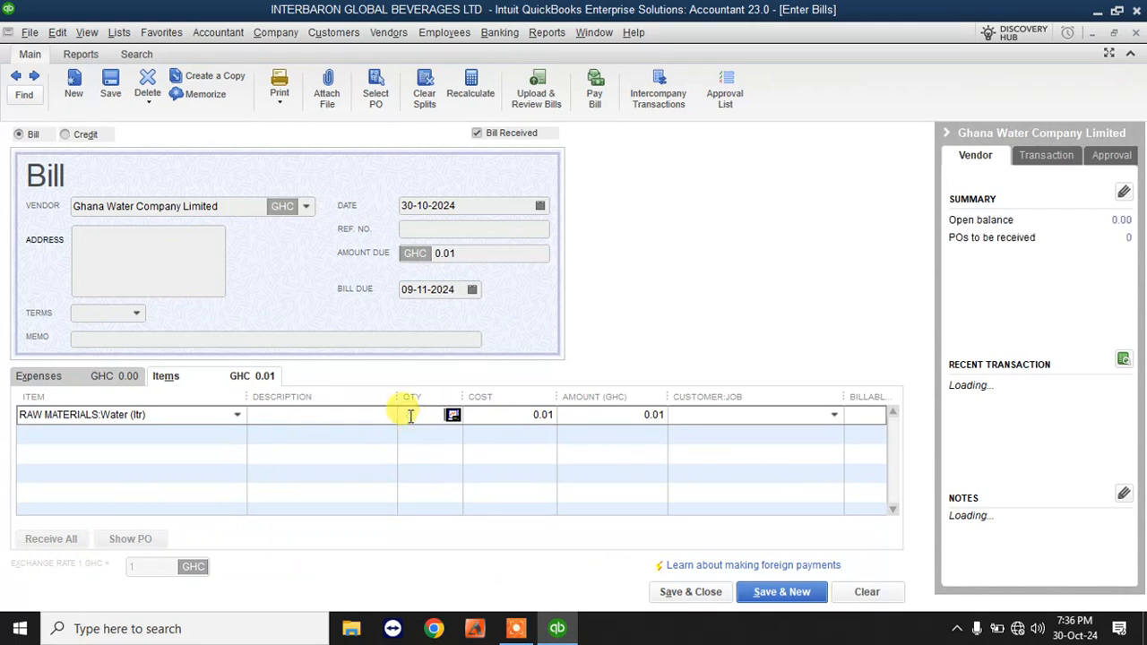
left_click(585, 398)
left_click(610, 313)
left_click(596, 415)
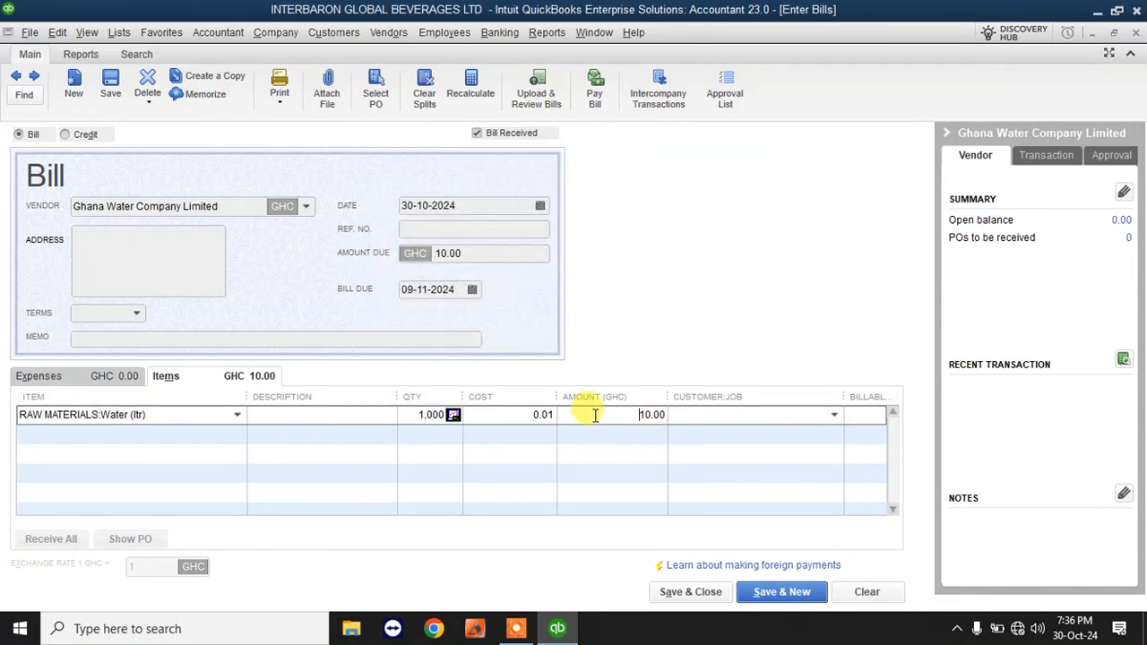
- Set the Water (ltr) quantity to 10,000, and save and close the bill
left_click(366, 419)
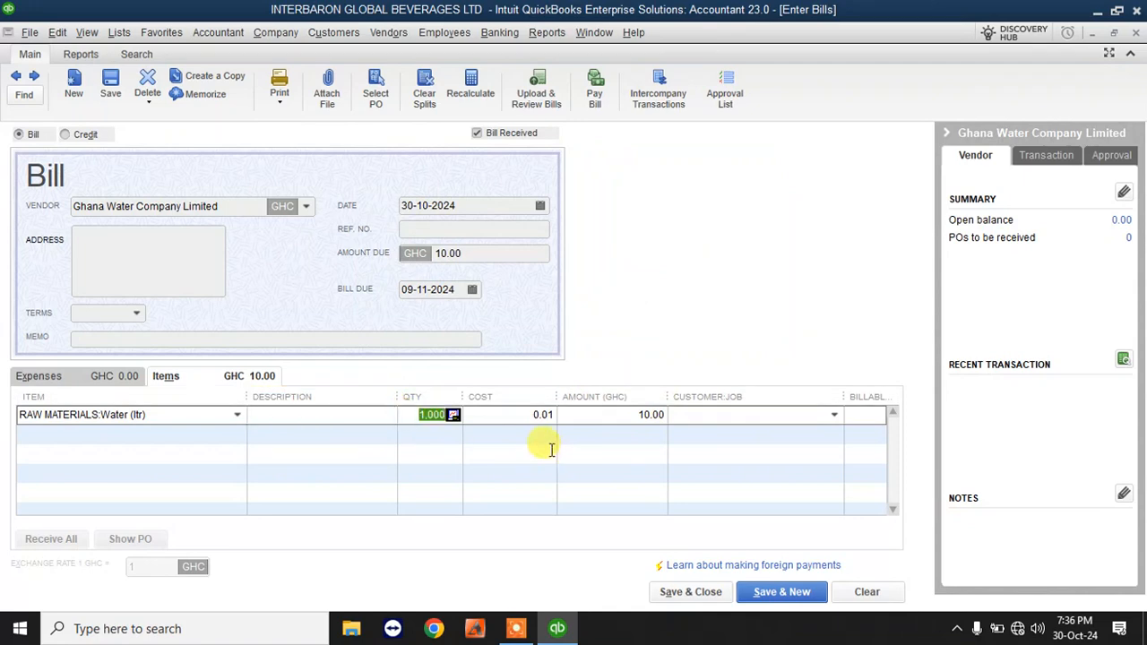
type("10")
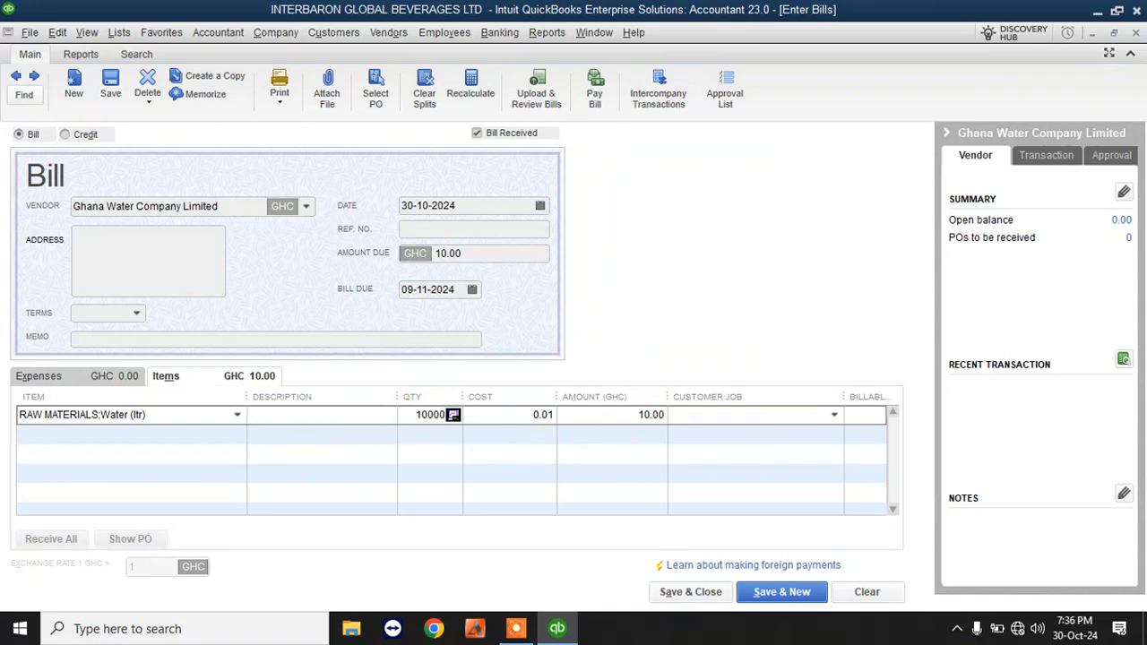
key("Return")
left_click(469, 256)
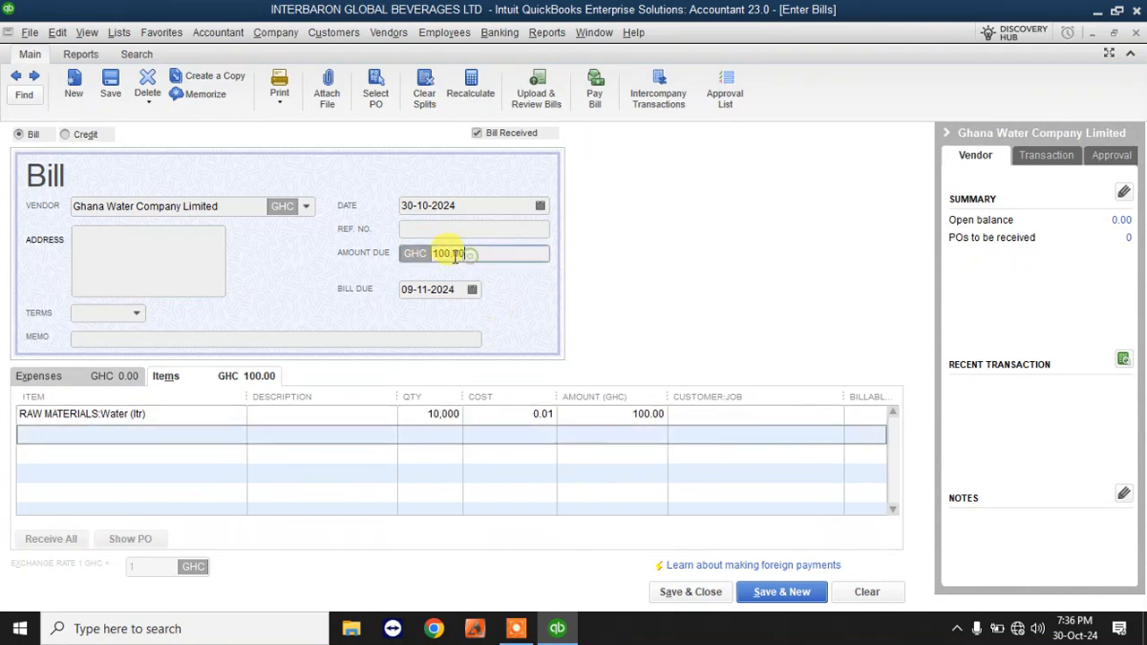
left_click(447, 232)
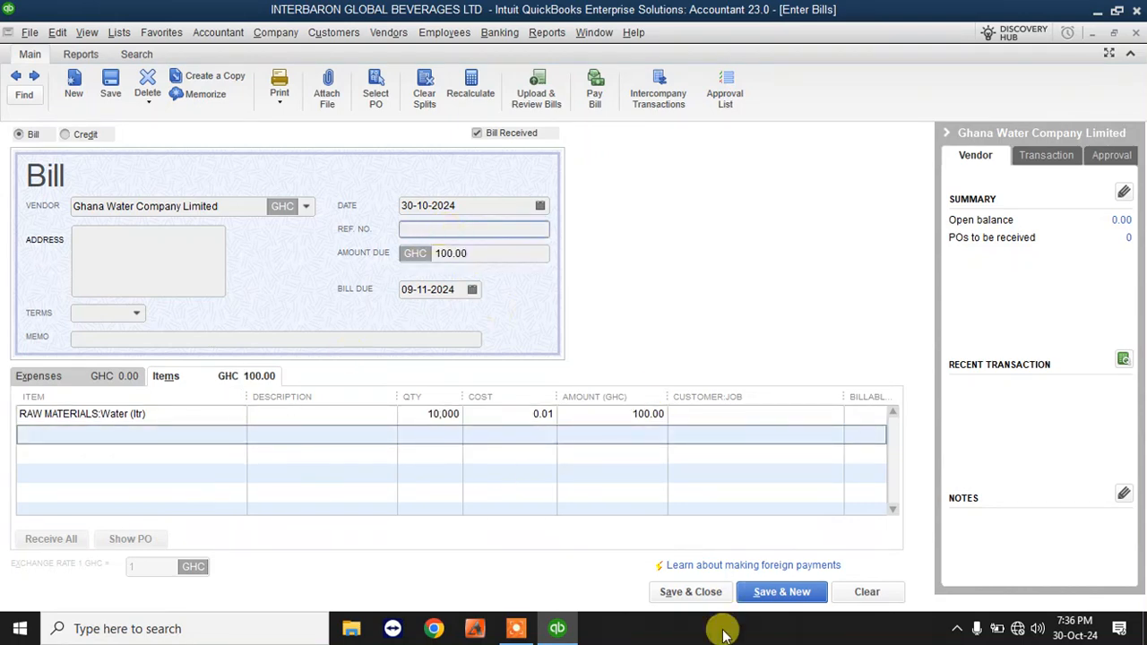
left_click(682, 593)
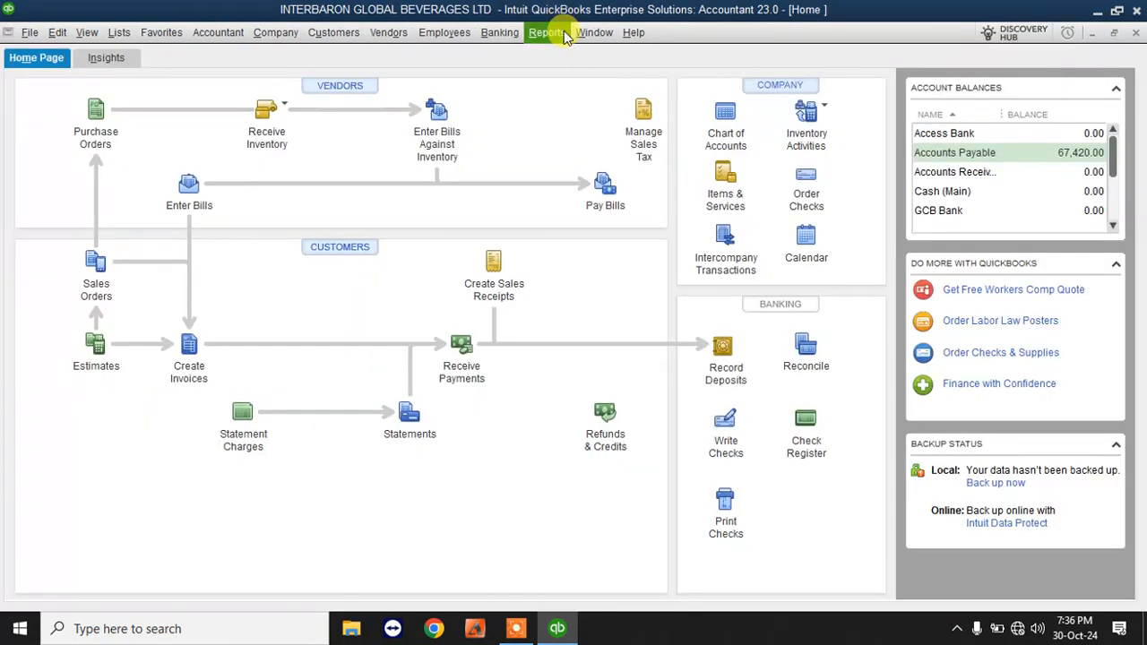
- Review the balances of all vendors in the Vendor Balance Summary report and close it
left_click(545, 32)
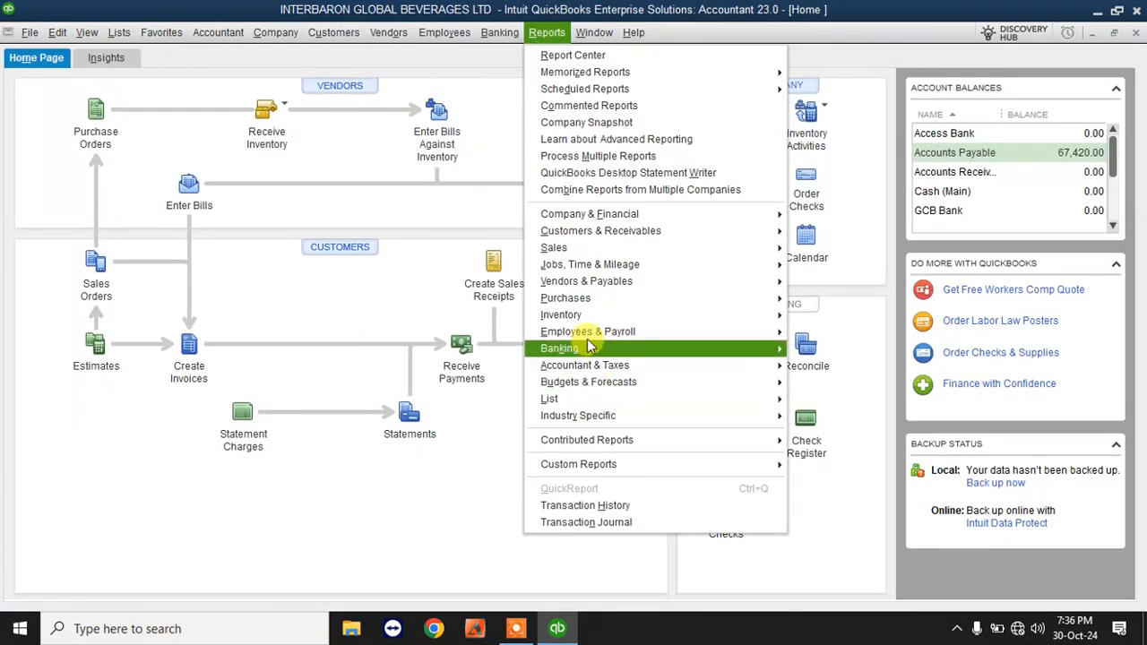
mouse_move(591, 282)
left_click(850, 298)
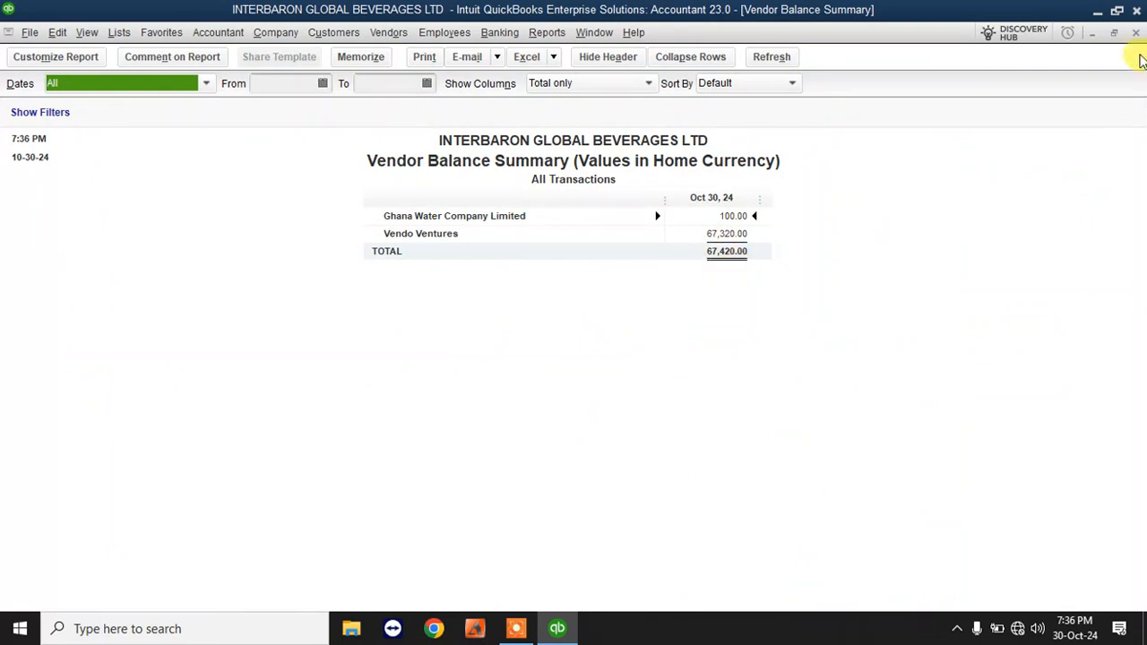
left_click(1139, 36)
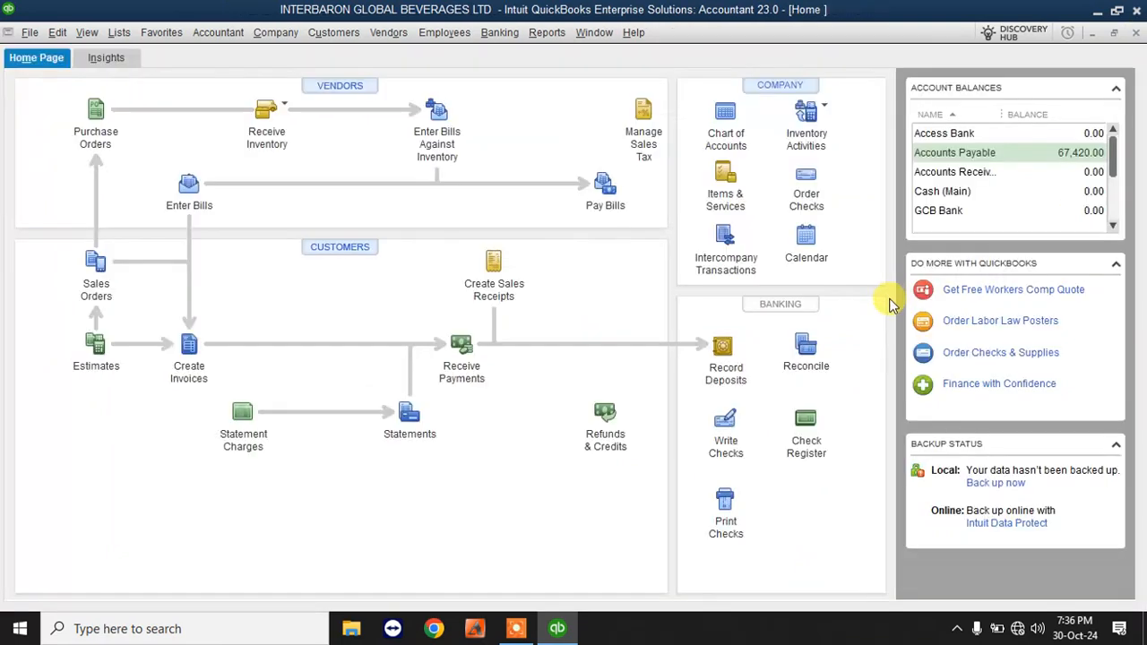
- Start a new assembly build for the finished good Ice Fresh Sachet
left_click(814, 115)
left_click(847, 136)
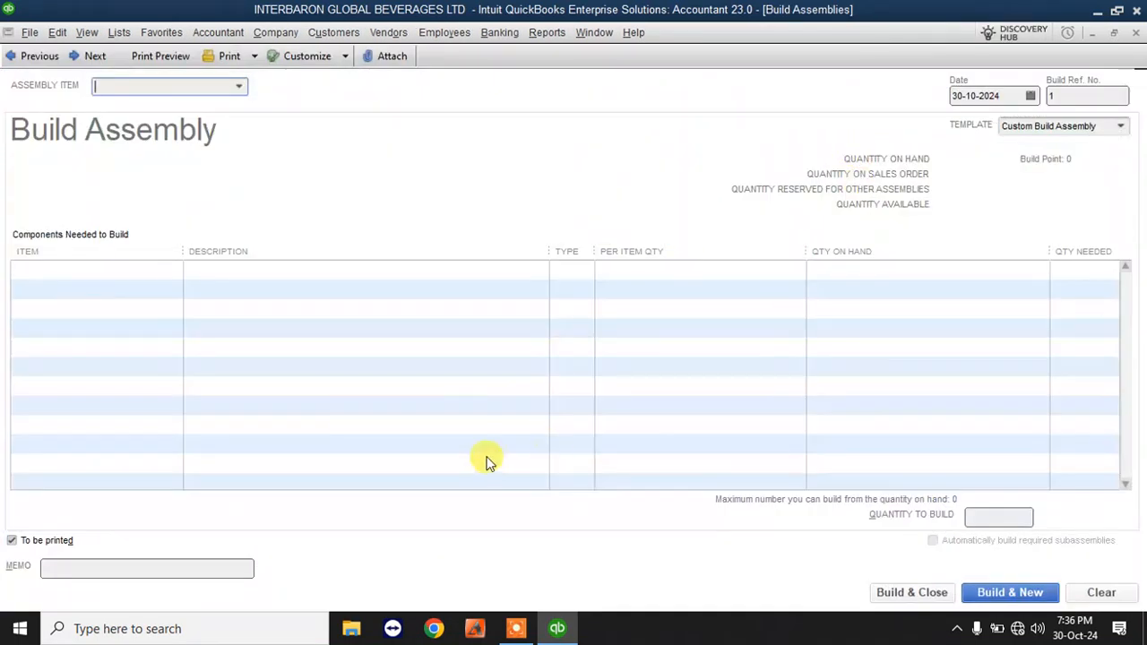
left_click(240, 87)
left_click(163, 166)
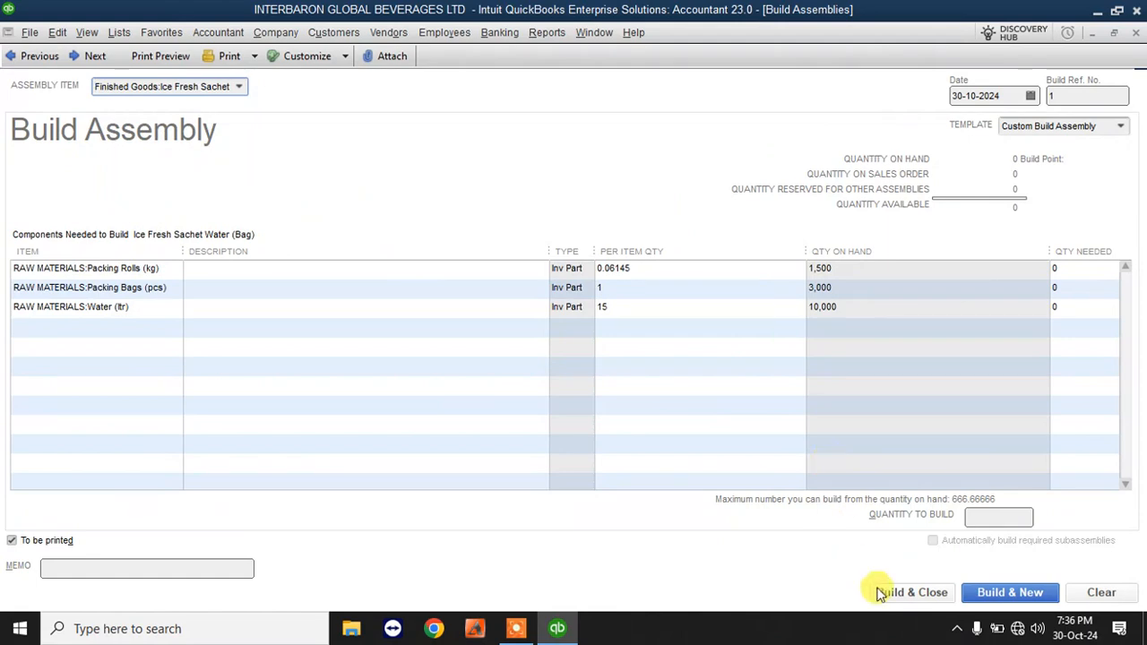
- Set the quantity to build to 100, check the per-item quantities of the three components, and build and close the assembly
left_click(985, 518)
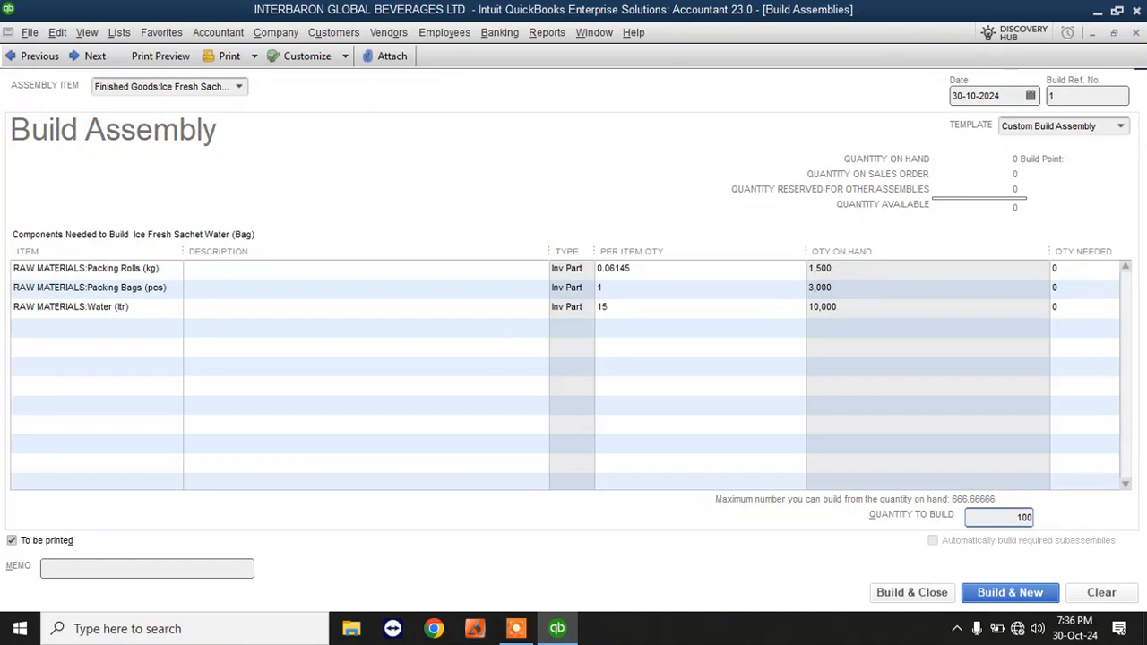
key("Tab")
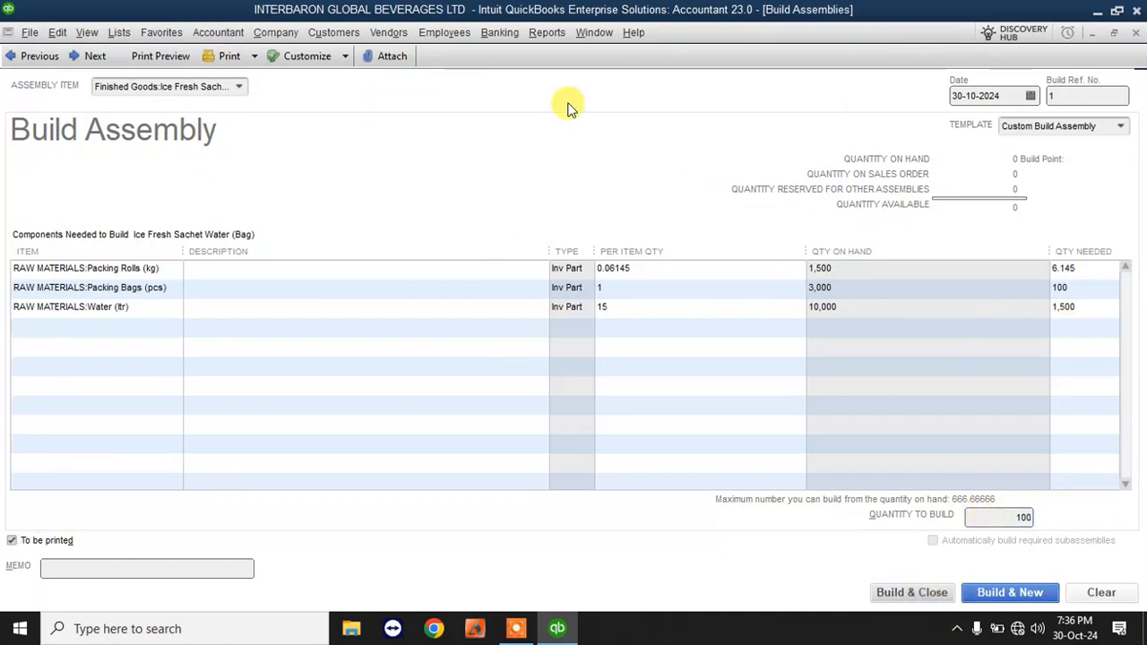
left_click(622, 268)
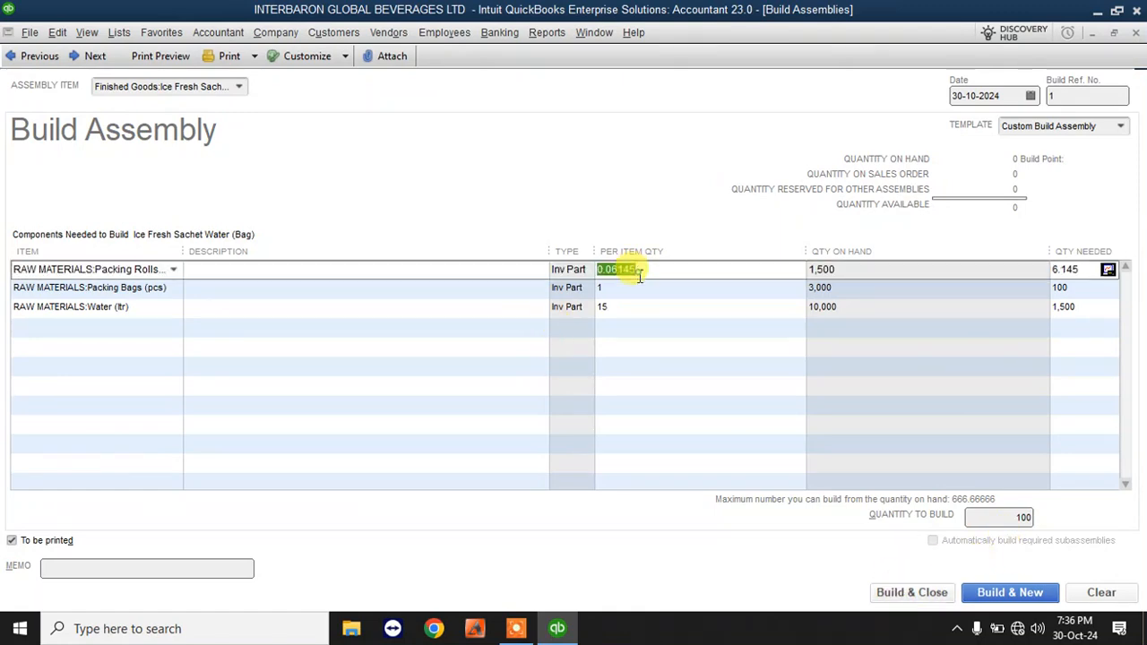
left_click(634, 287)
left_click(630, 307)
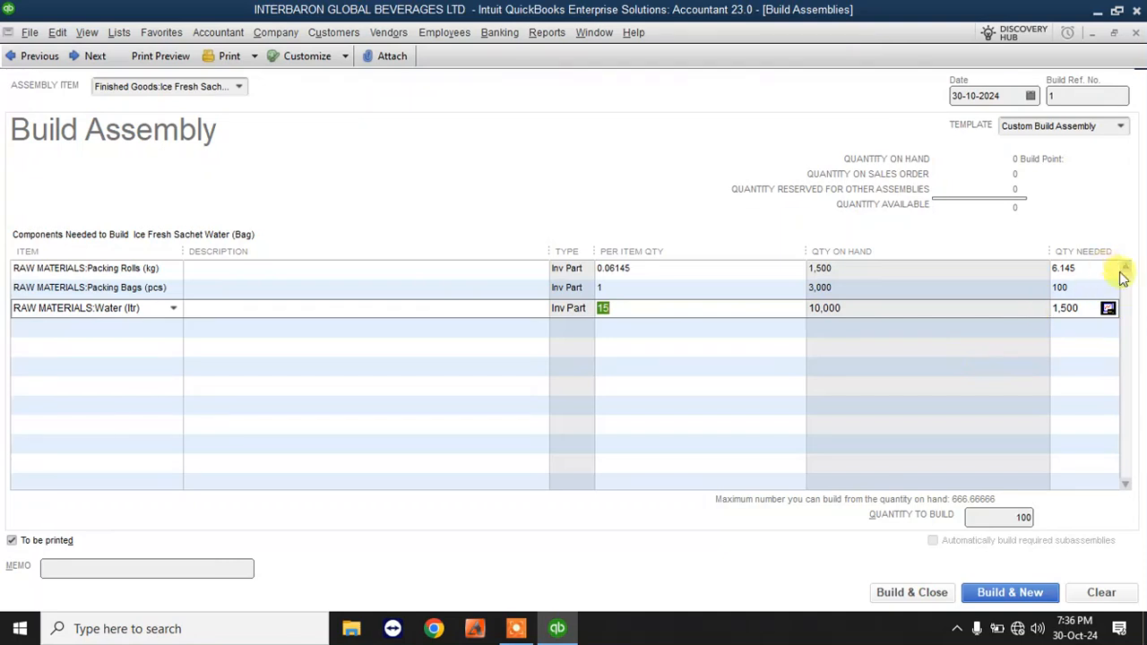
left_click(994, 518)
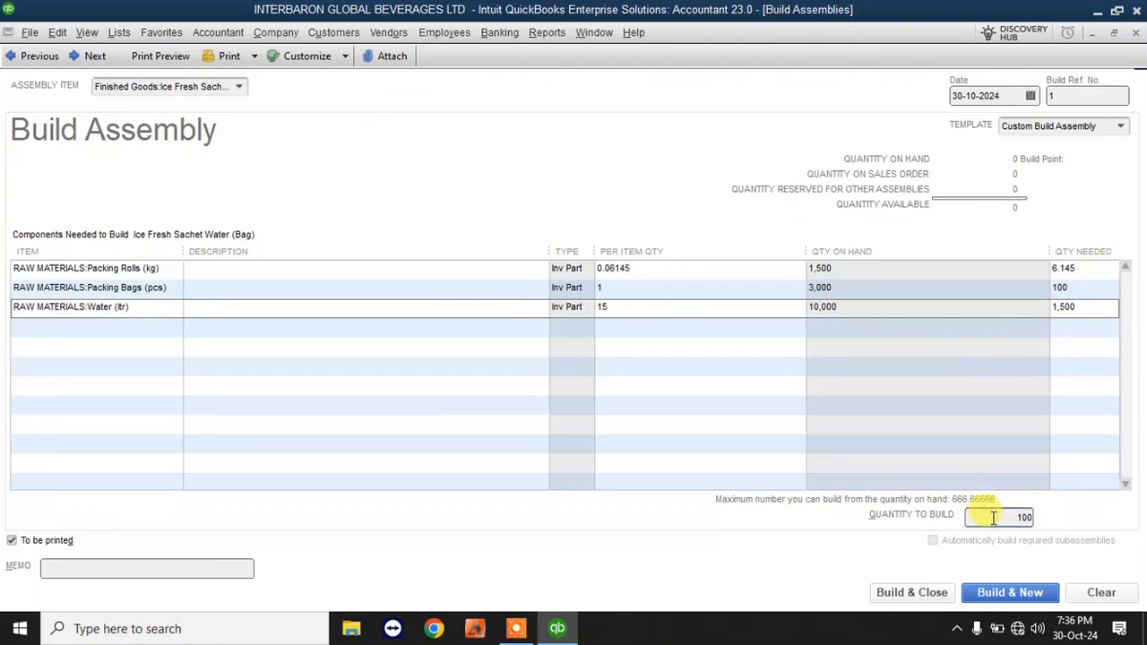
left_click(919, 596)
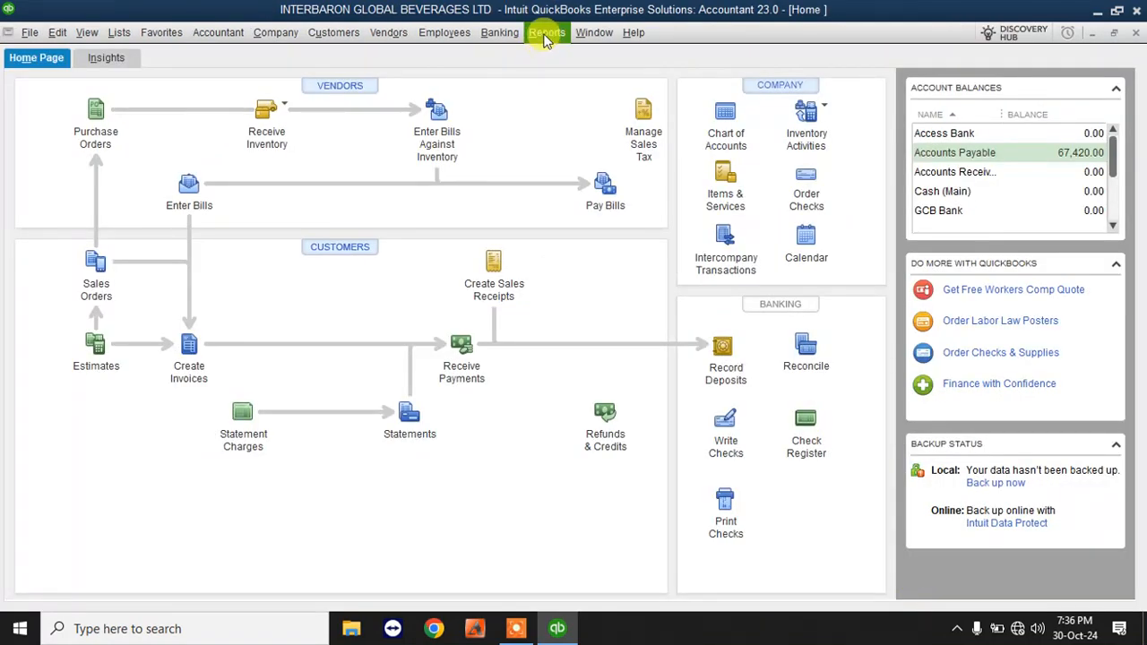
- Review stock in the Inventory Valuation Summary with a widened item column, examine the Packing Rolls (kg) transactions, and close both reports
left_click(546, 32)
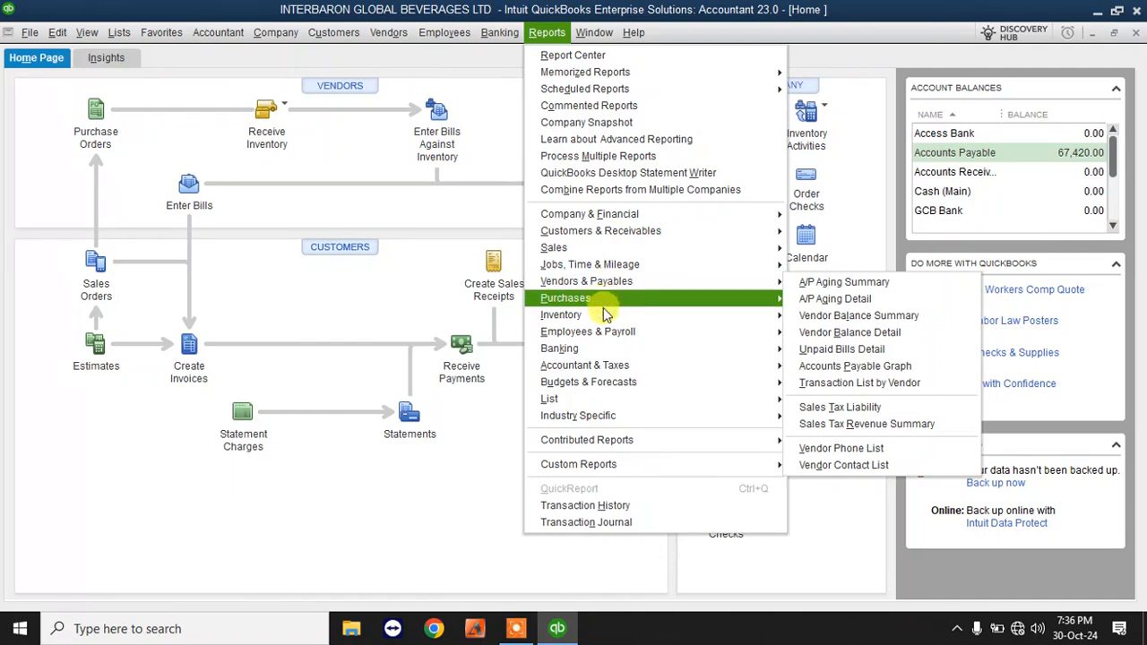
mouse_move(605, 315)
left_click(847, 315)
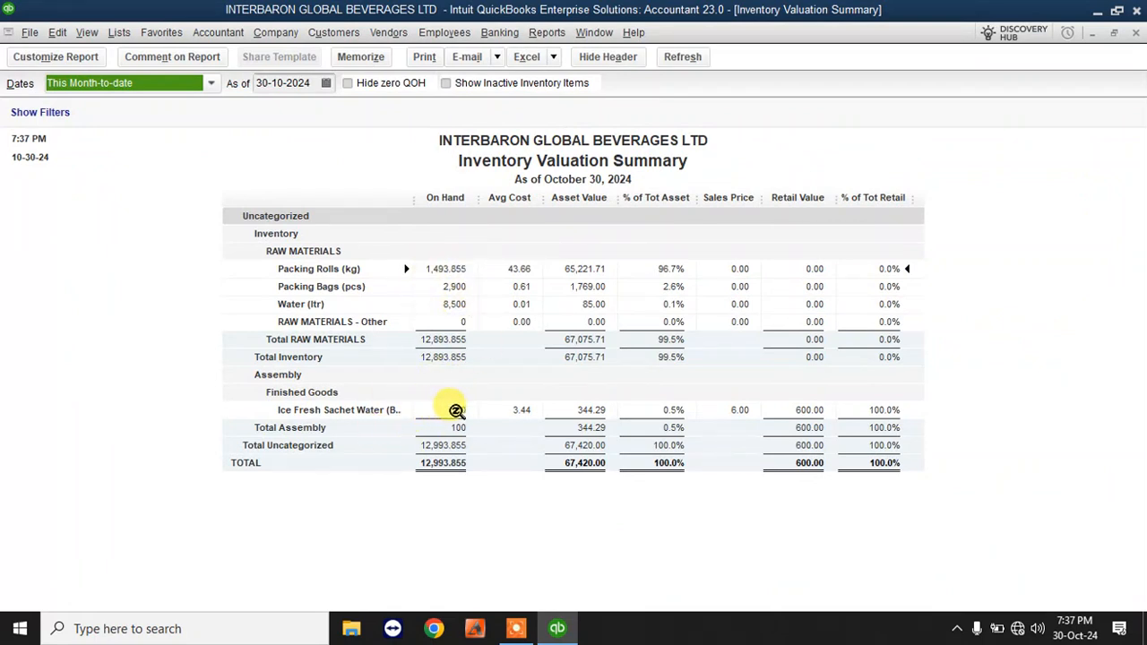
left_click_drag(415, 198, 430, 194)
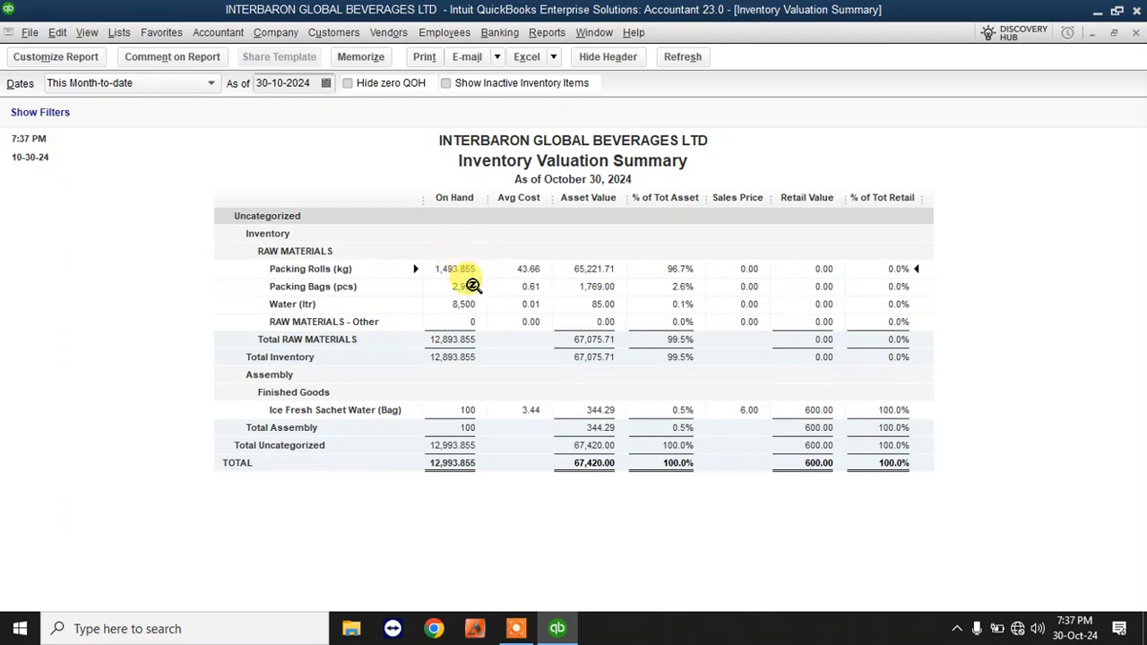
double_click(451, 267)
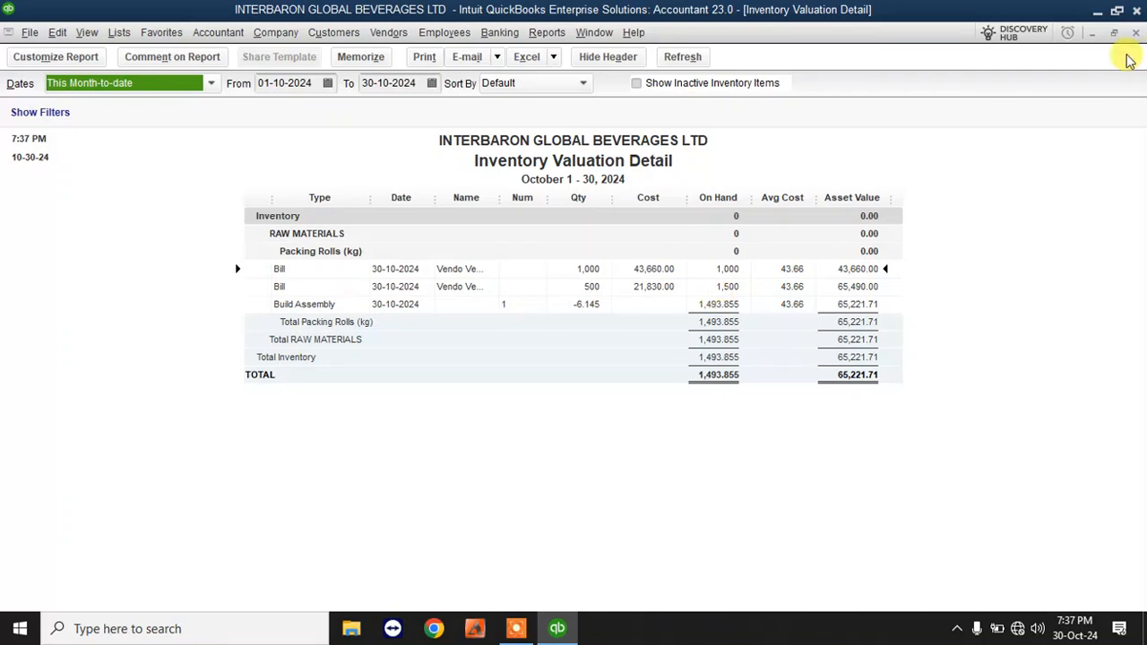
left_click(1138, 33)
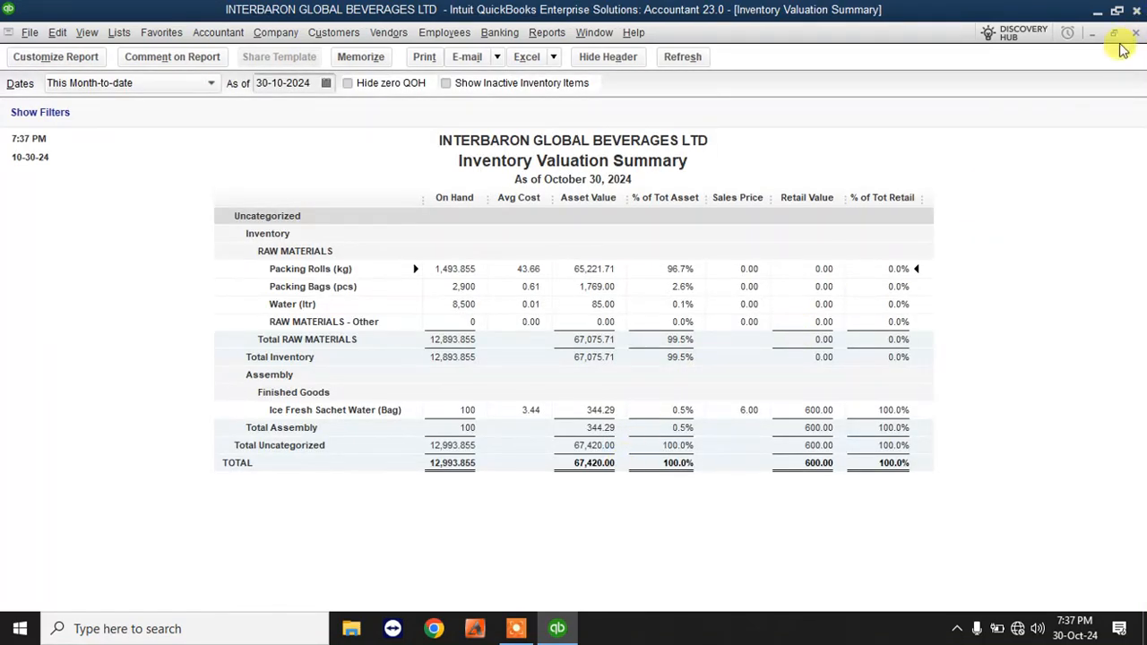
left_click(1137, 34)
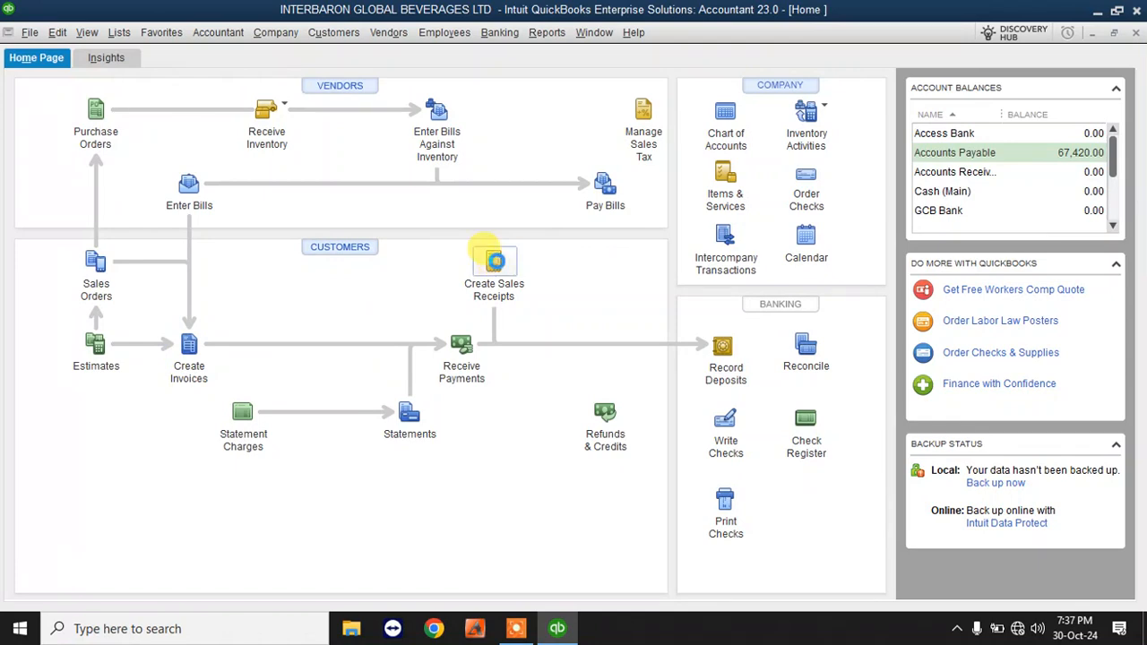
- Start a sales receipt, widen its item column, and add a new customer by entering the customer's full name
left_click(496, 261)
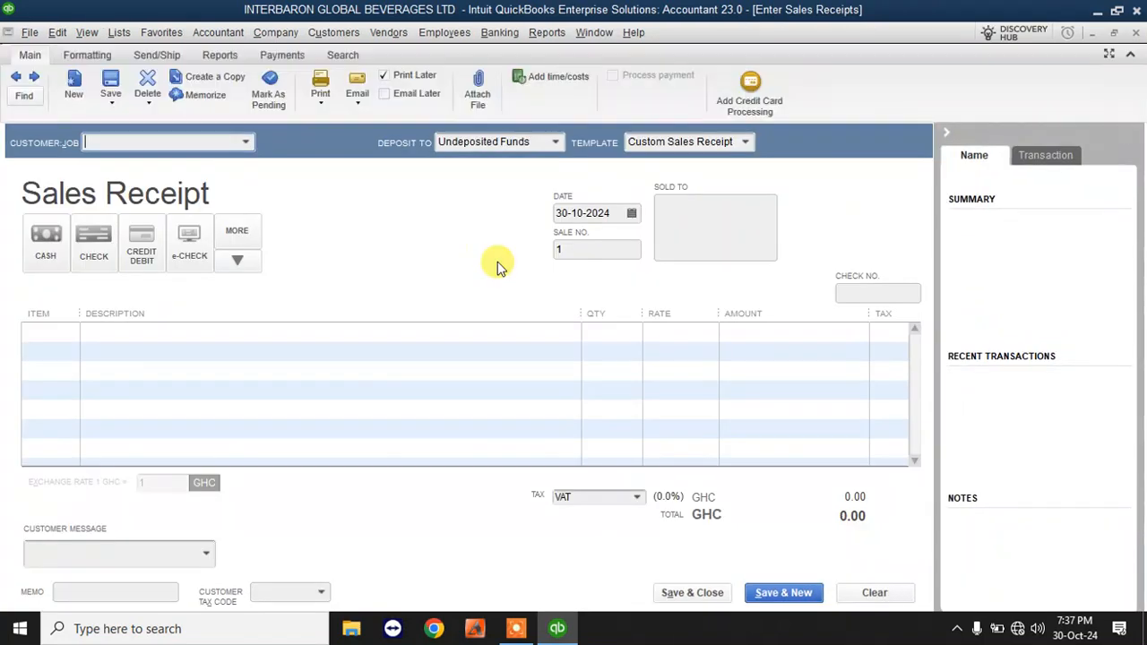
left_click_drag(80, 313, 337, 313)
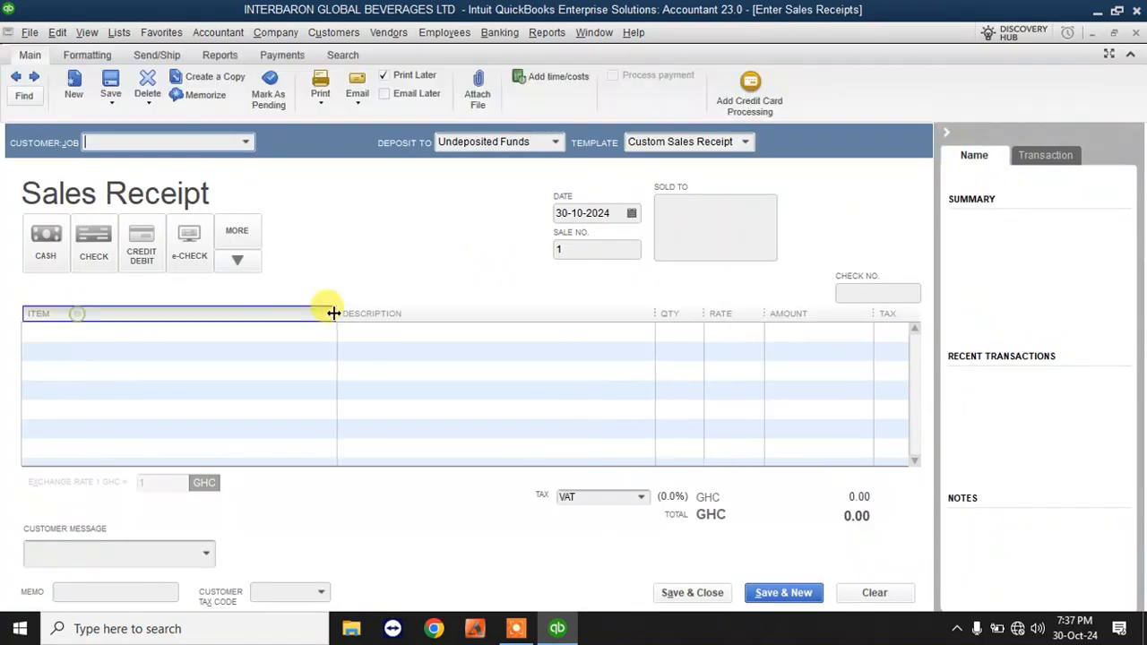
left_click(244, 141)
left_click(130, 161)
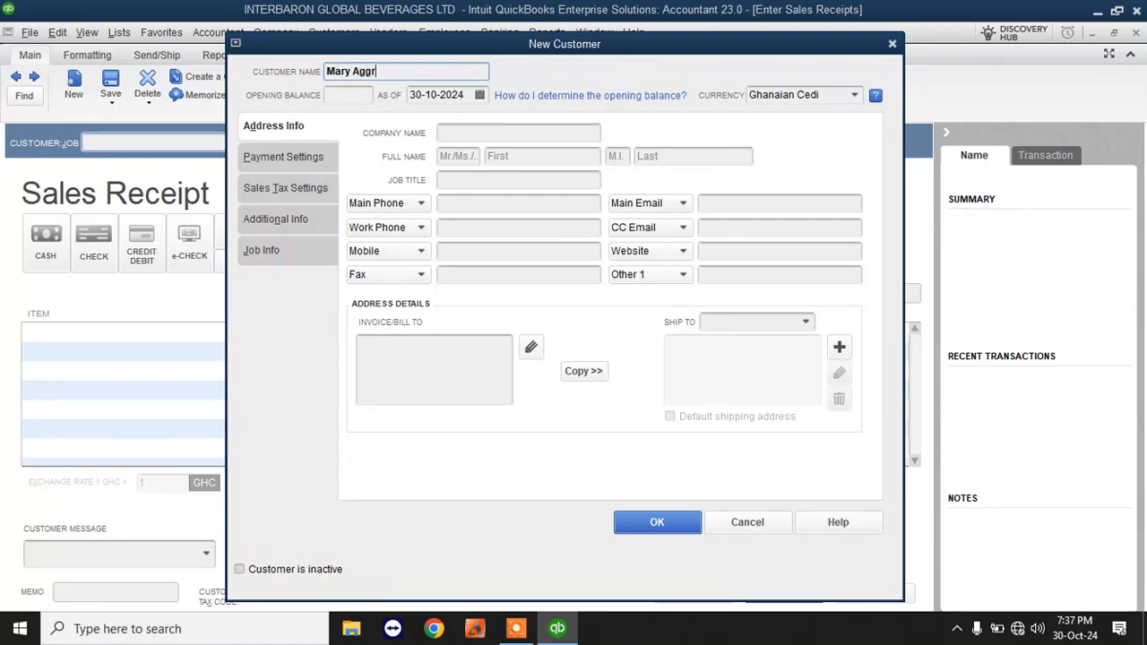
left_click(496, 208)
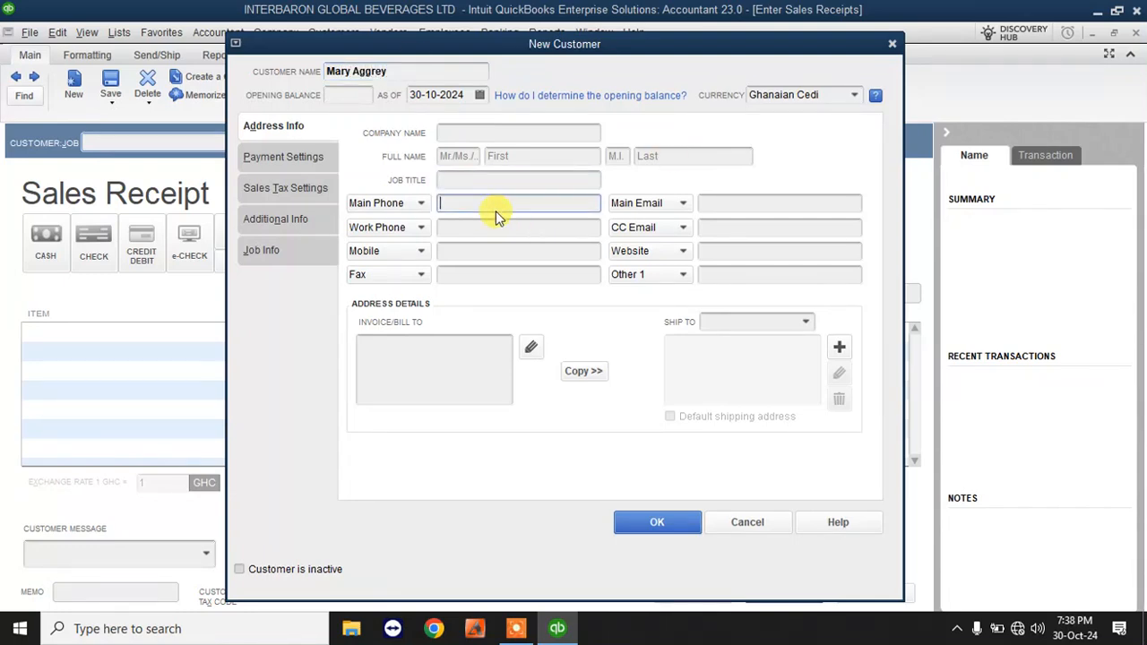
left_click(639, 539)
- Add Ice Fresh Sachet Water (Bag) to the receipt, check its current availability, and enter a quantity of 2
left_click(326, 332)
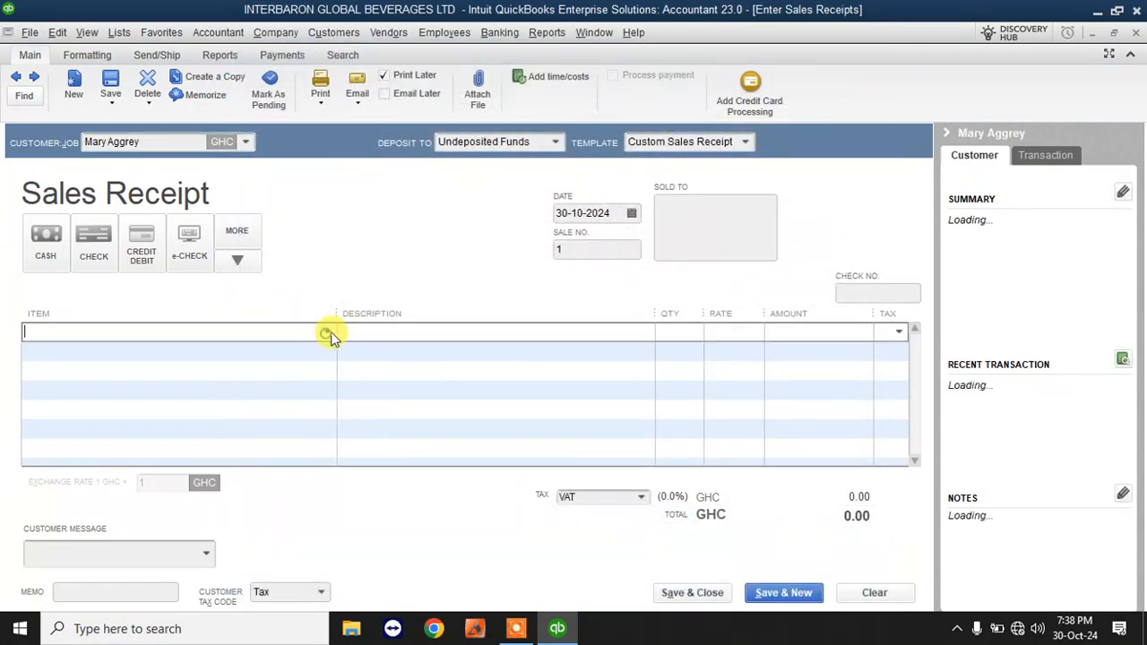
left_click(326, 330)
left_click(143, 511)
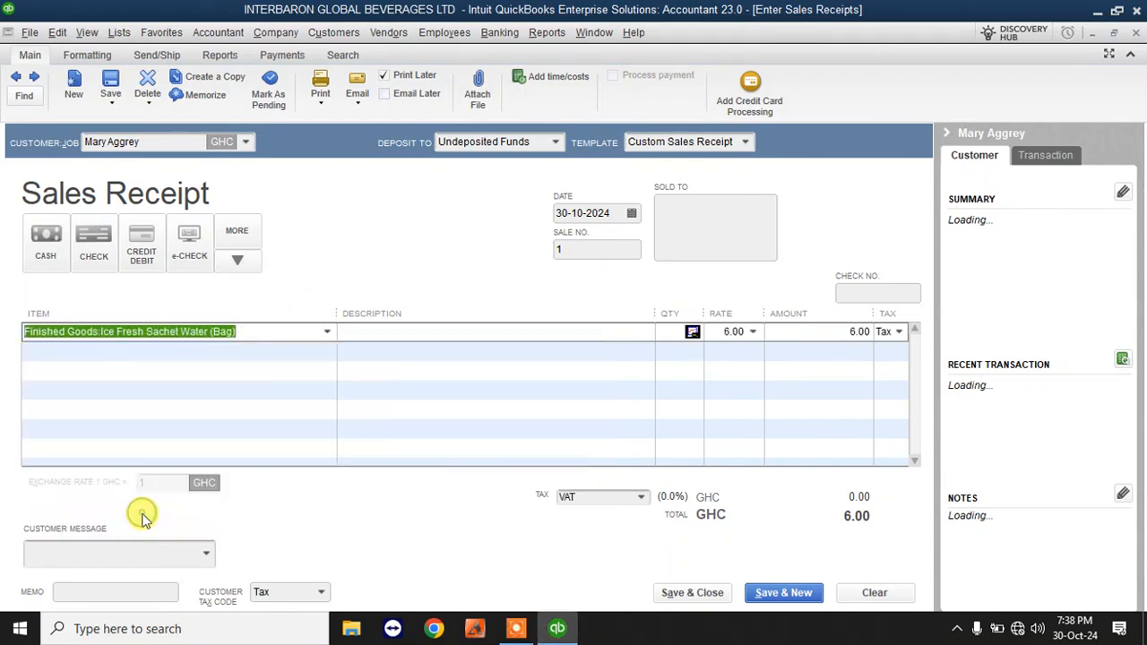
left_click(691, 333)
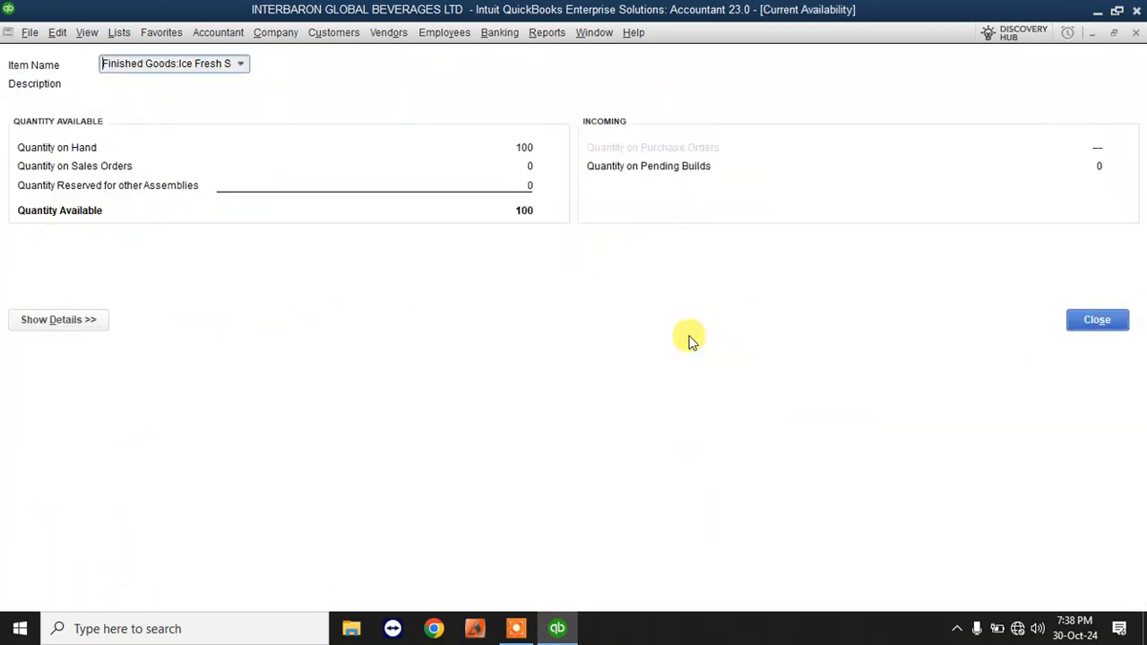
left_click(1082, 322)
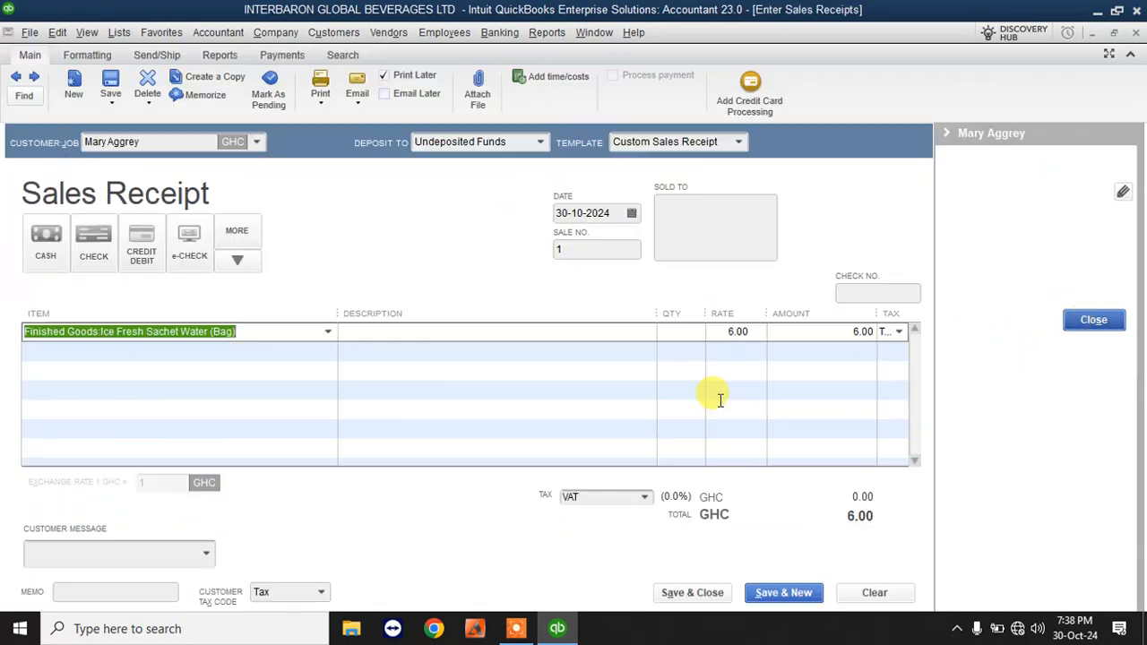
left_click(663, 334)
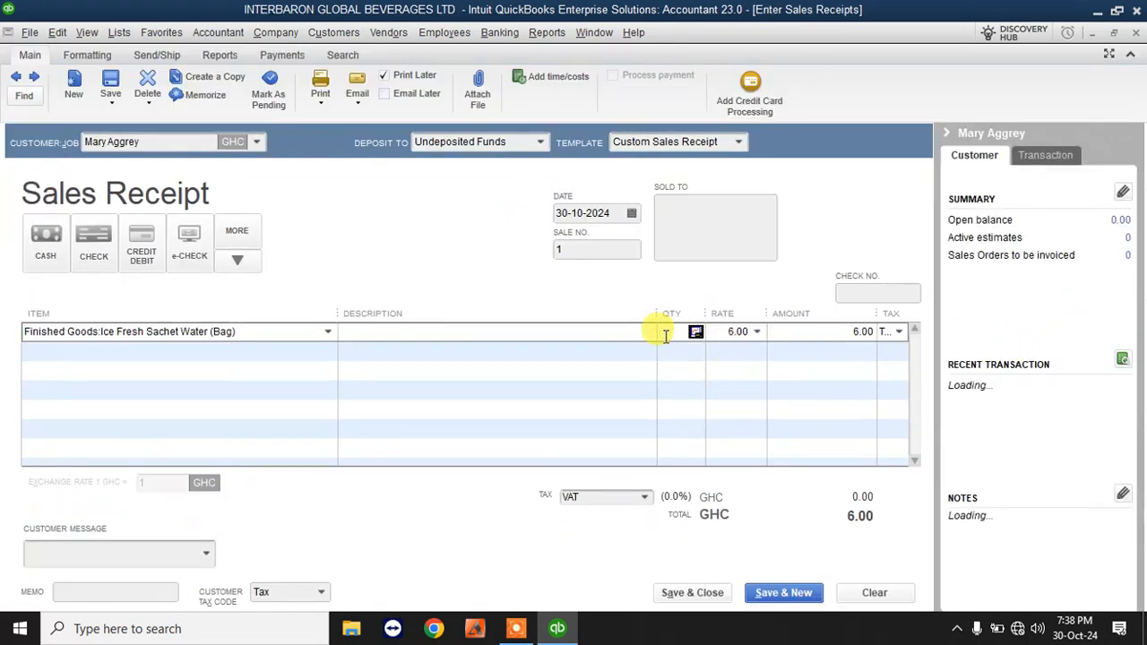
type("2")
left_click(819, 357)
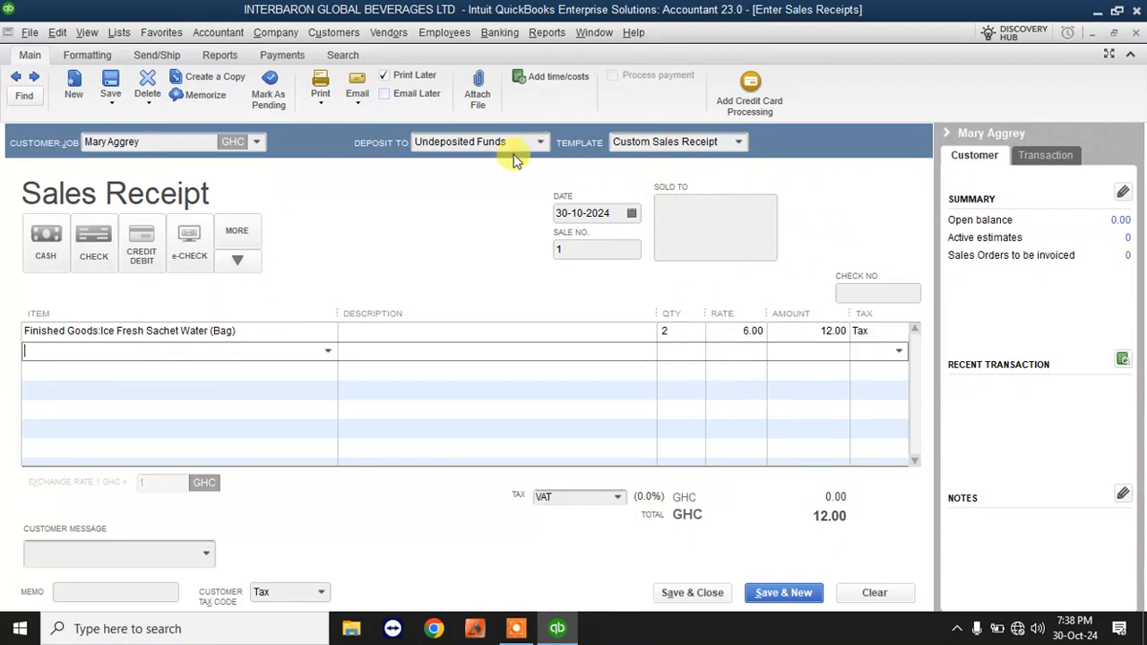
- Deposit the sales receipt to Cash (Main), and save and close it
left_click(543, 143)
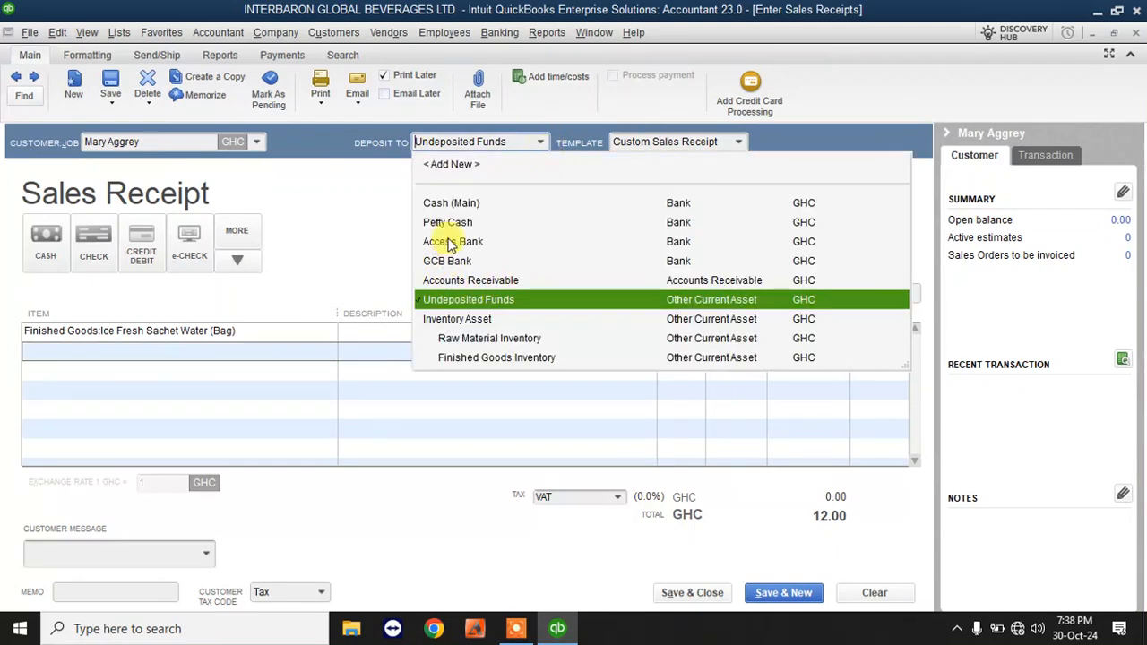
left_click(465, 208)
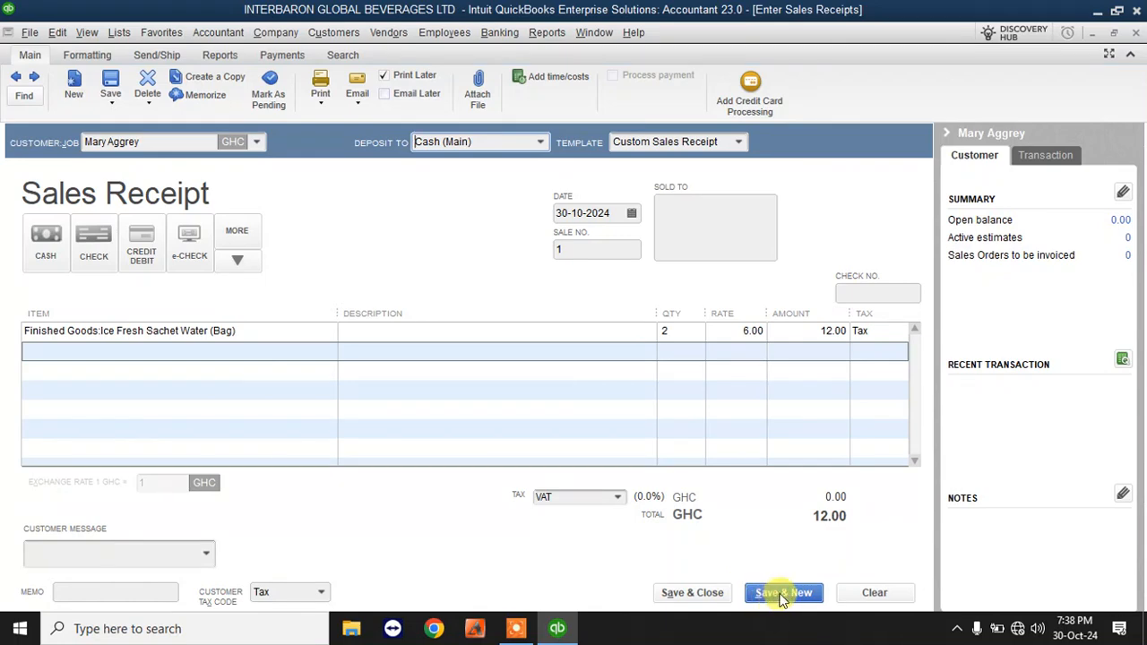
left_click(679, 594)
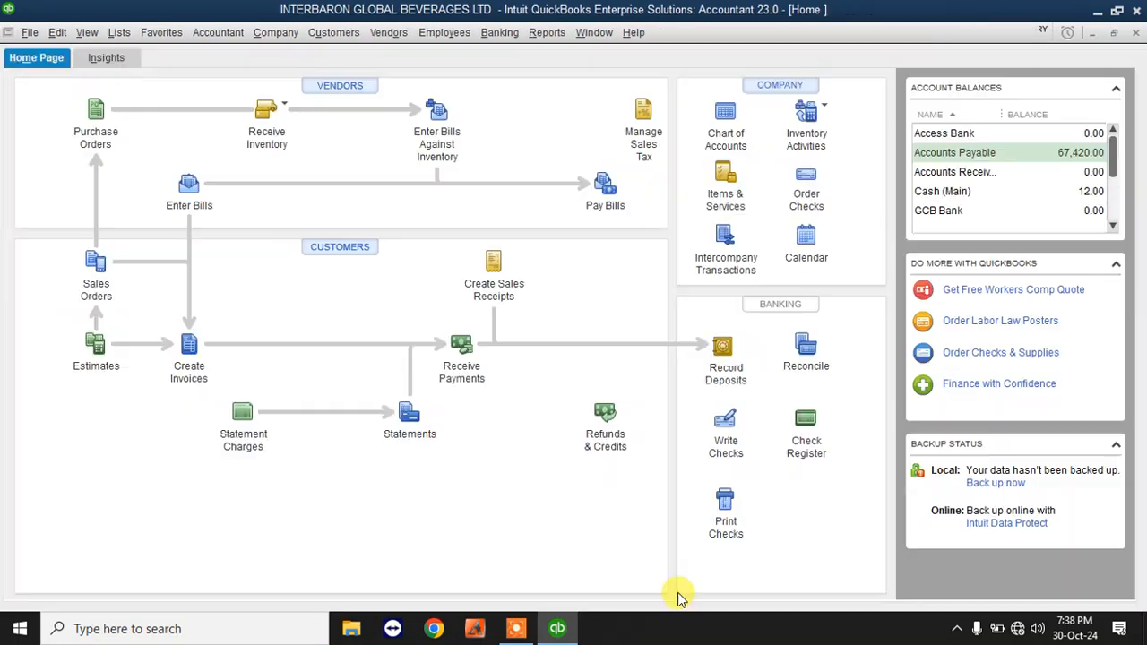
- Start another sales receipt for the second customer in the list with 5 of Ice Fresh Sachet Water (Bag)
left_click(494, 269)
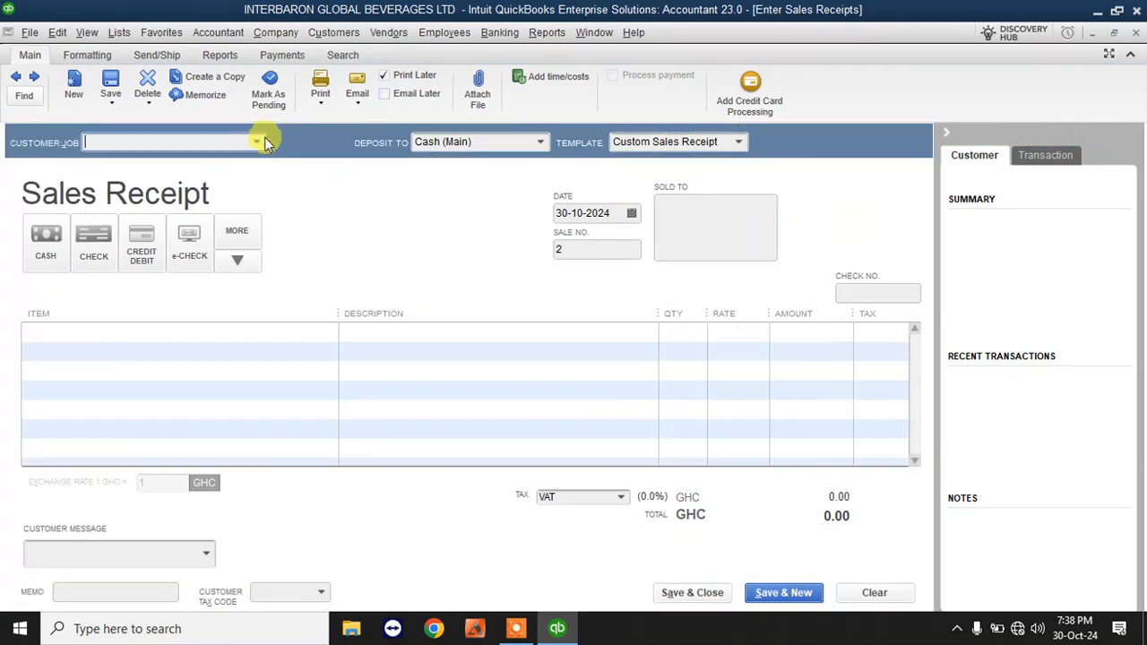
left_click(257, 142)
left_click(115, 223)
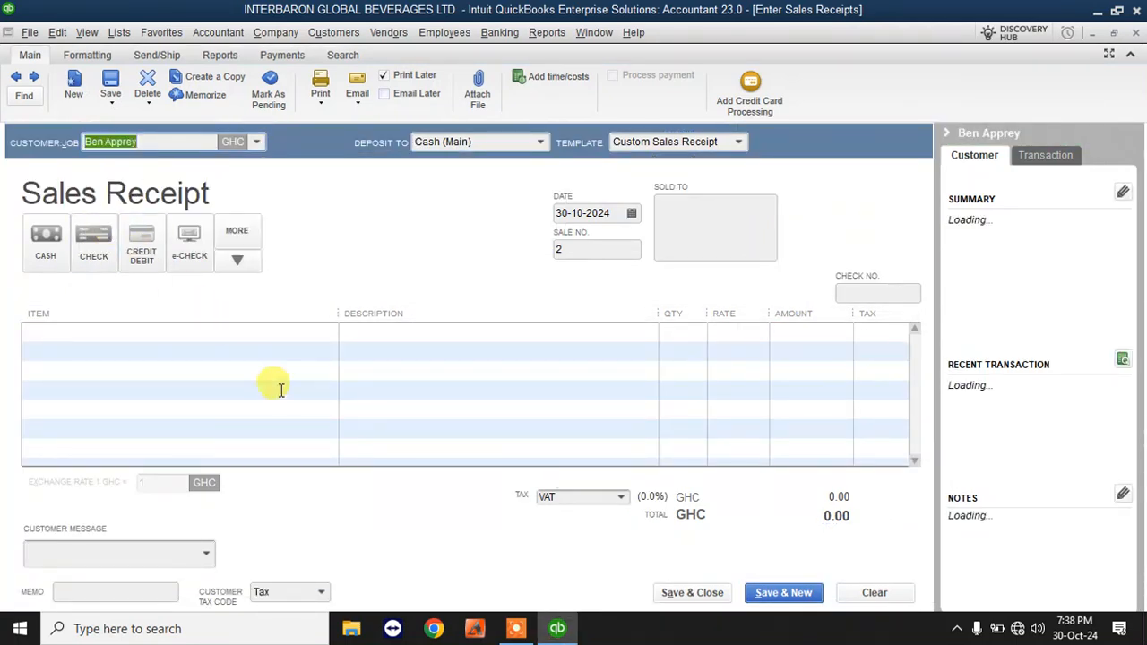
left_click(328, 333)
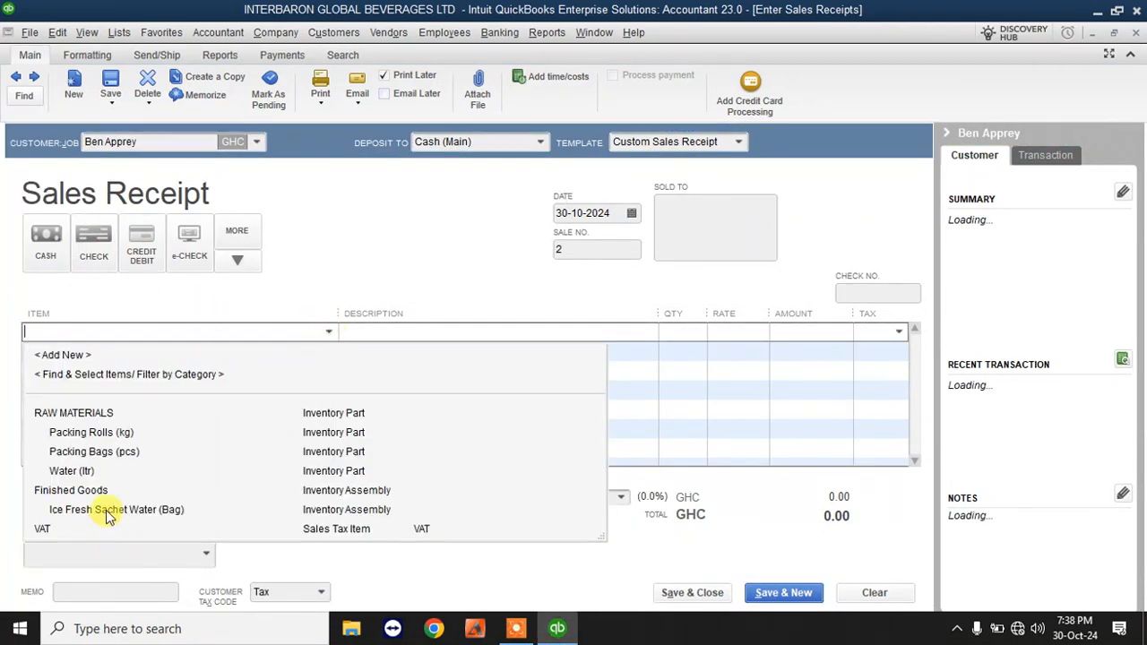
left_click(106, 512)
left_click(665, 334)
type("5")
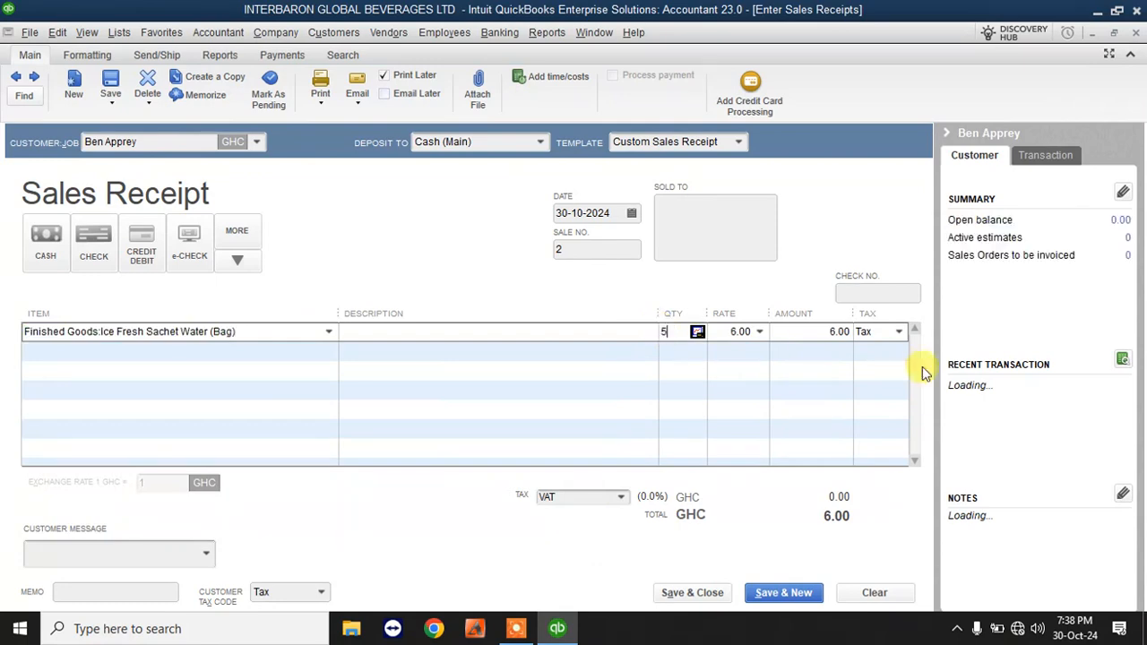
left_click(803, 376)
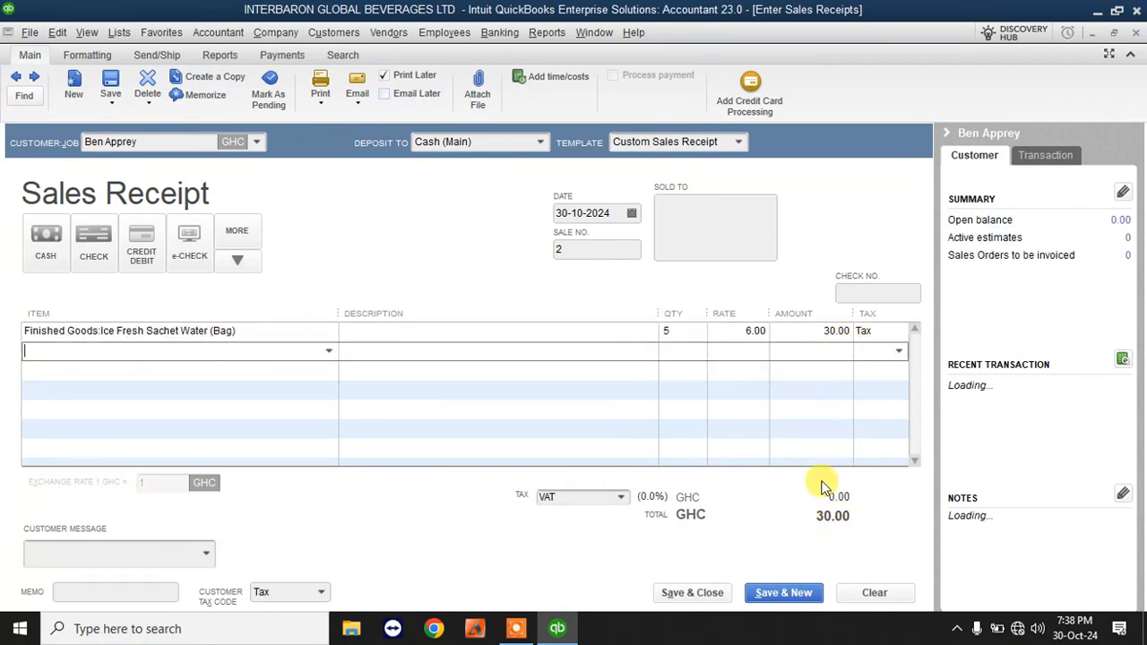
- Keep Cash (Main) as the deposit account, save the second receipt, and open a new blank one
left_click(540, 141)
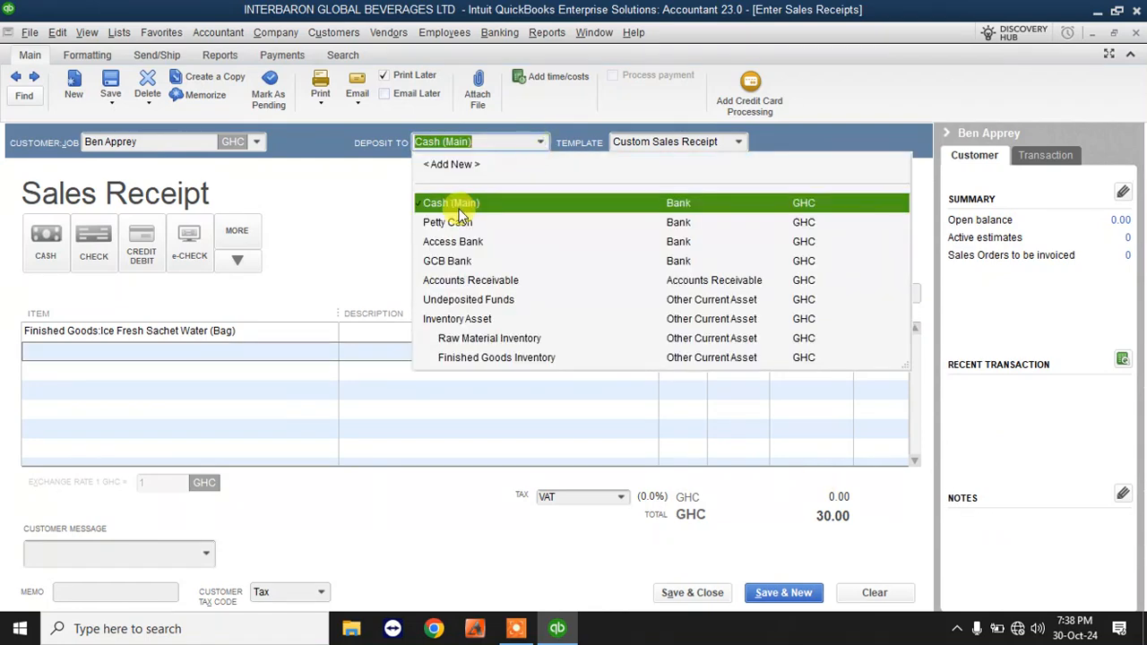
left_click(457, 205)
left_click(776, 598)
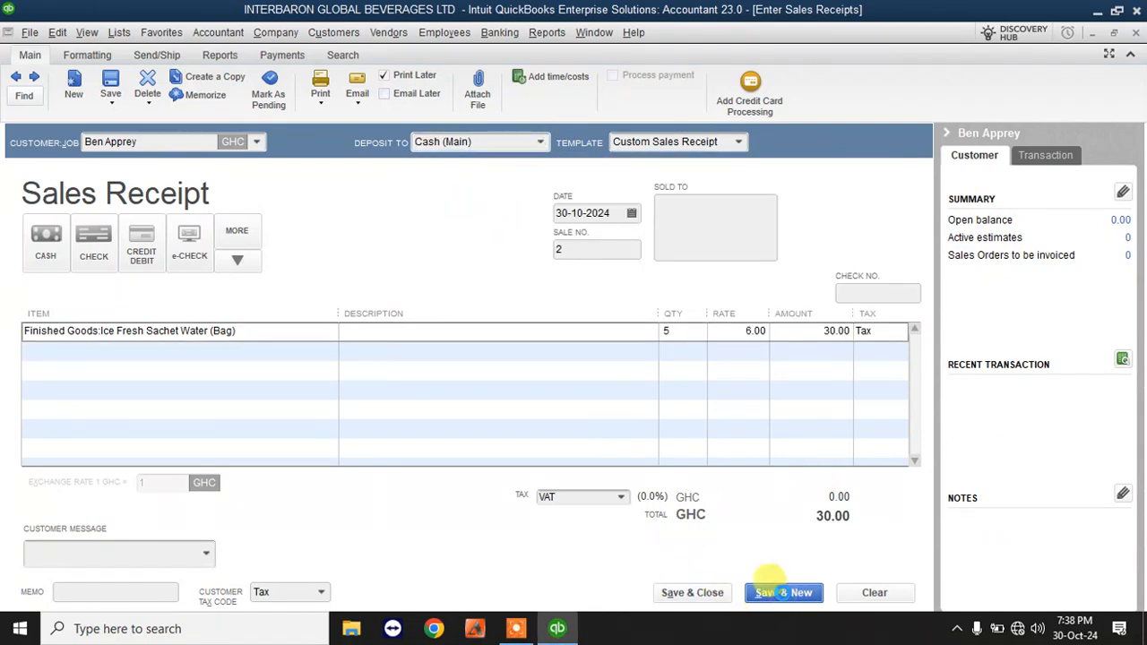
- Record a sales receipt for the first customer in the list with 10 of Ice Fresh Sachet Water (Bag), saving it and starting another
left_click(256, 142)
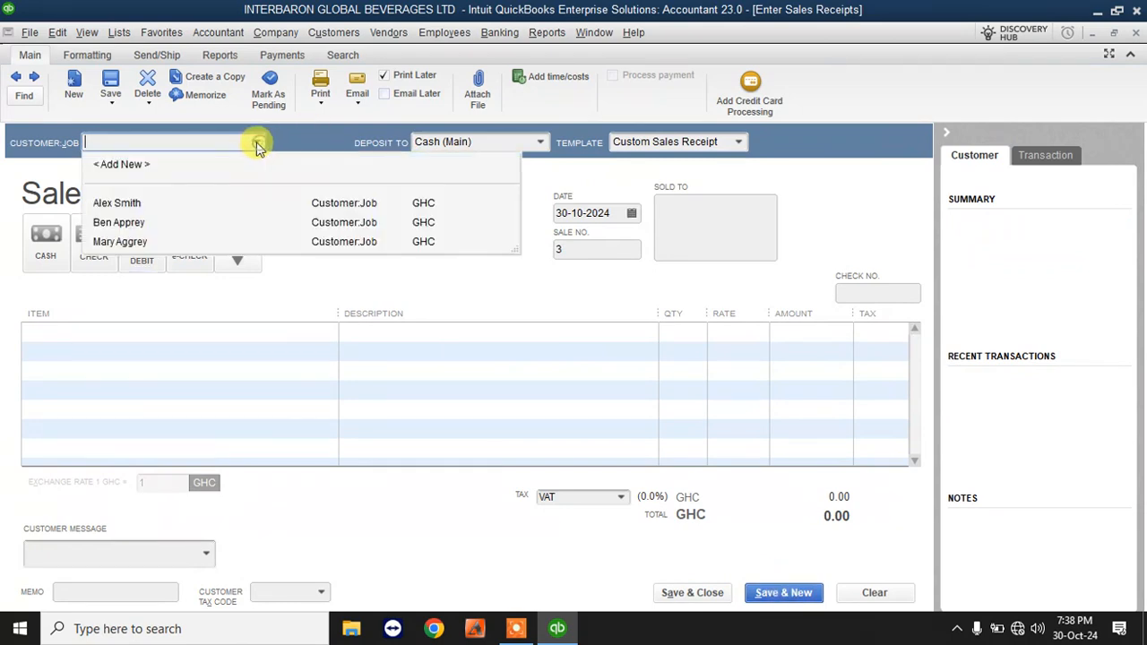
left_click(128, 202)
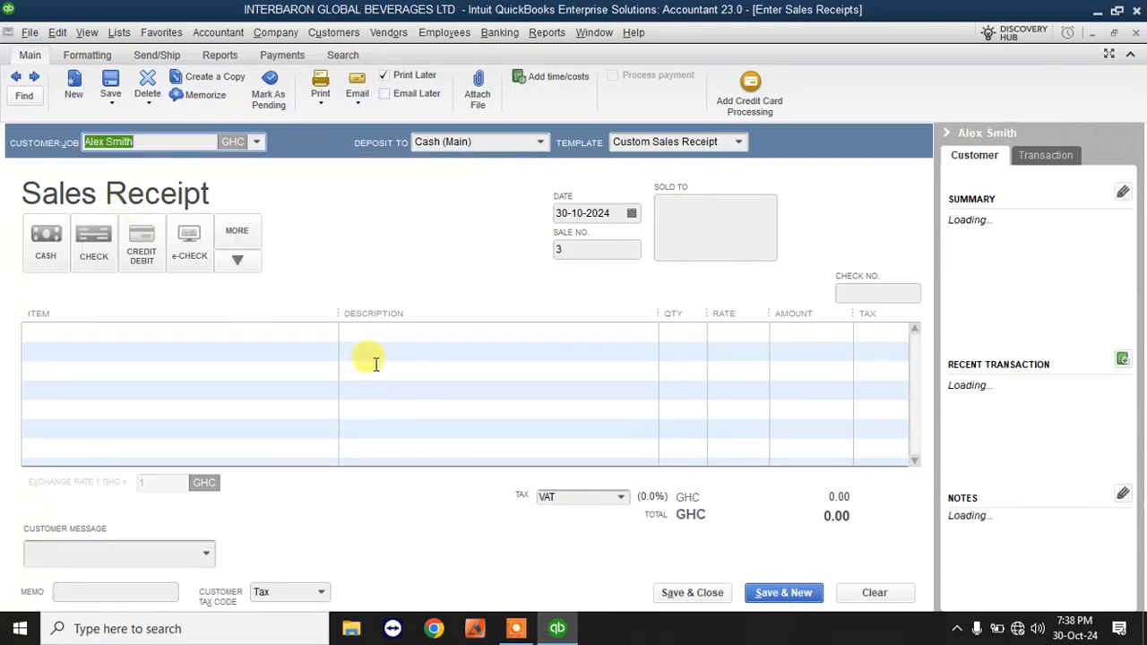
left_click(331, 334)
left_click(117, 509)
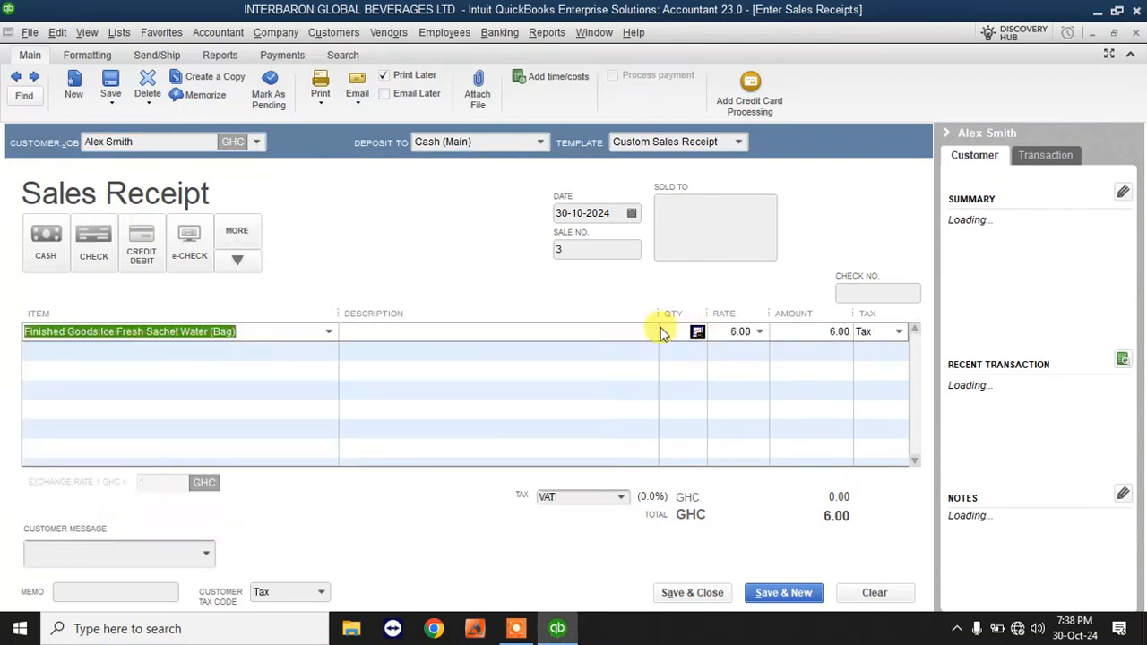
left_click(663, 329)
type("10")
key("Tab")
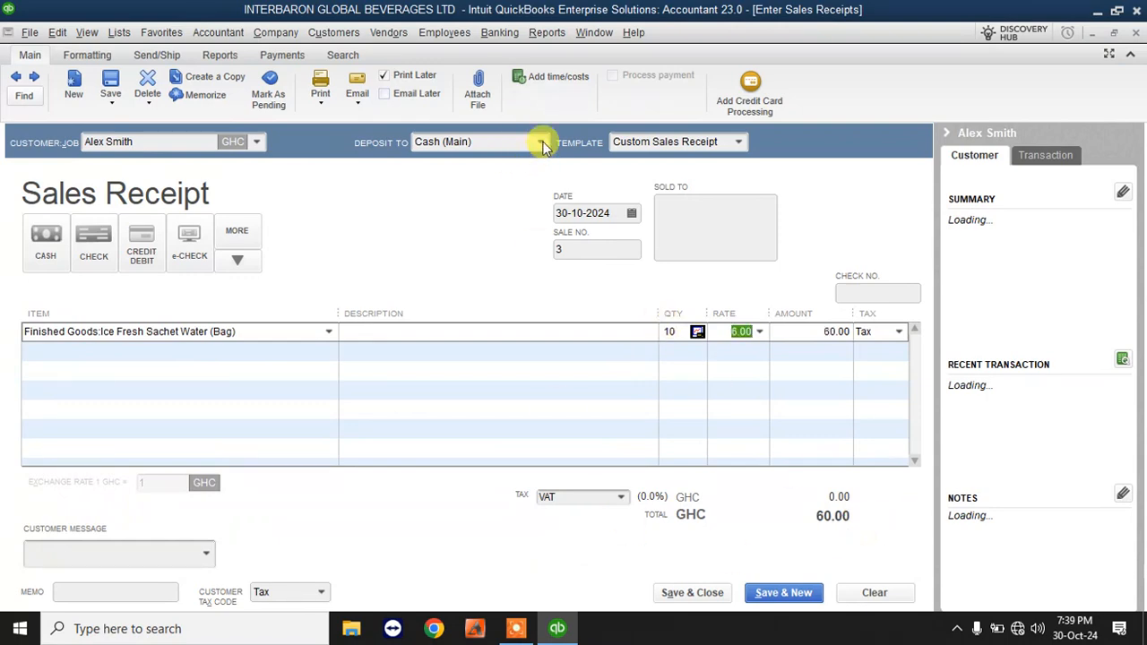
left_click(782, 594)
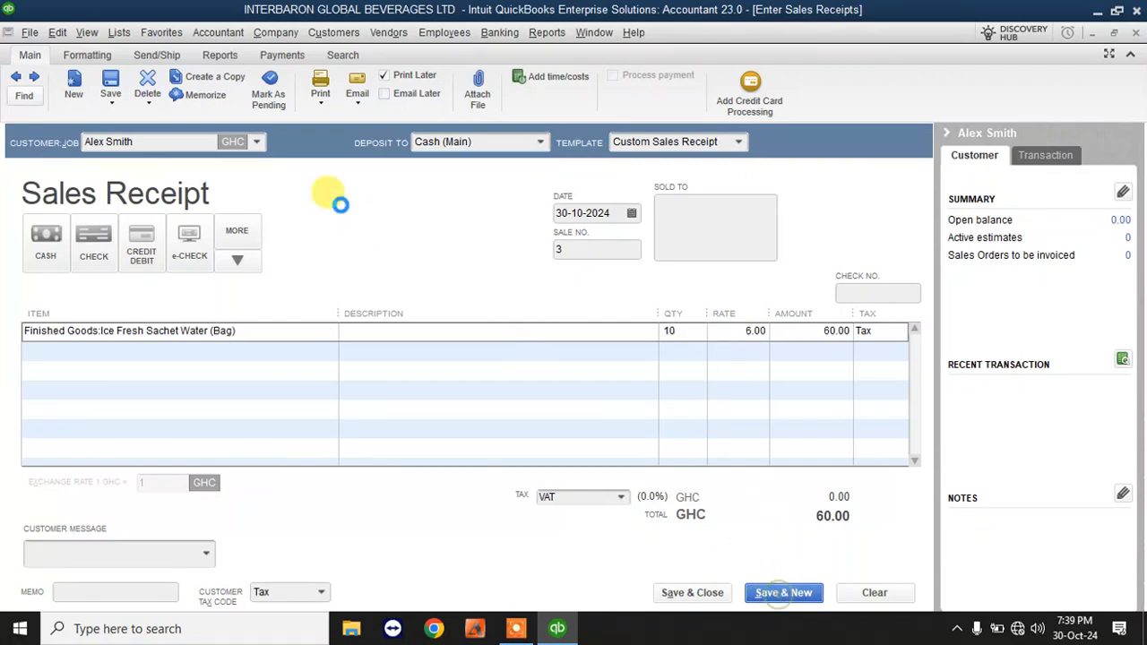
- Add a new customer from the blank sales receipt, entering the customer's full name
left_click(259, 146)
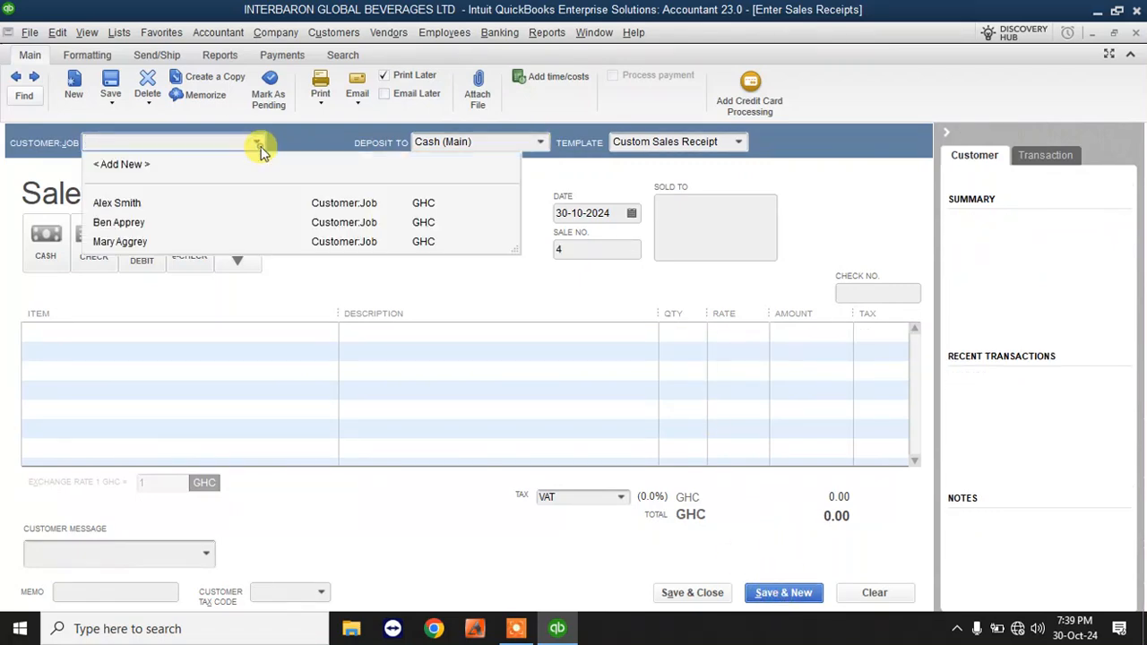
left_click(93, 165)
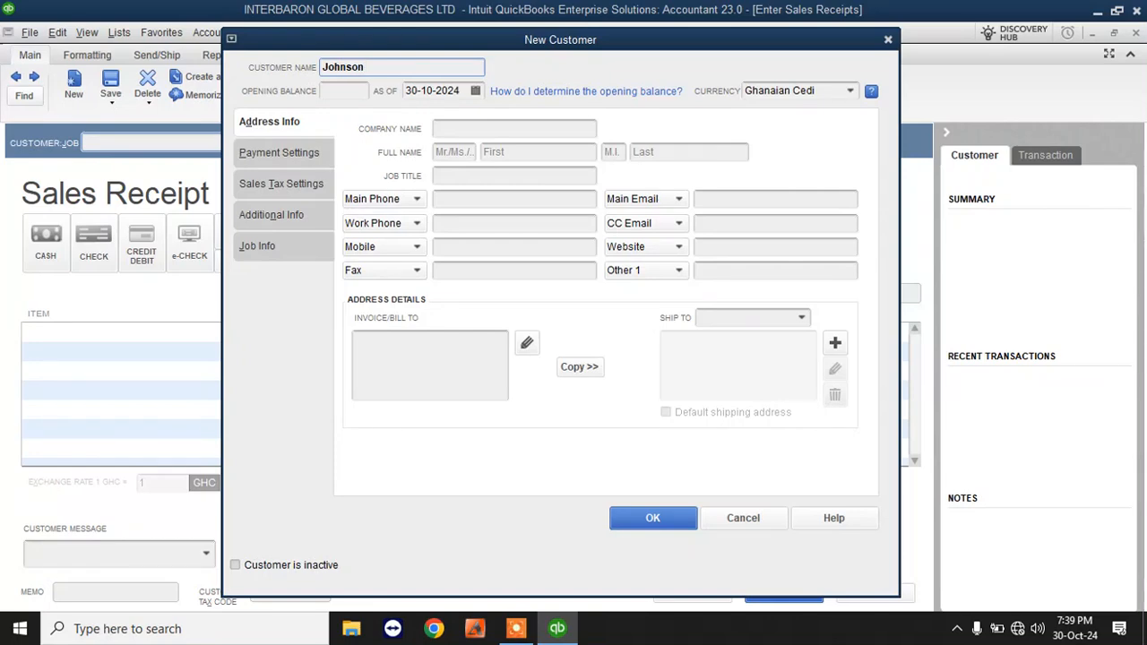
left_click(626, 518)
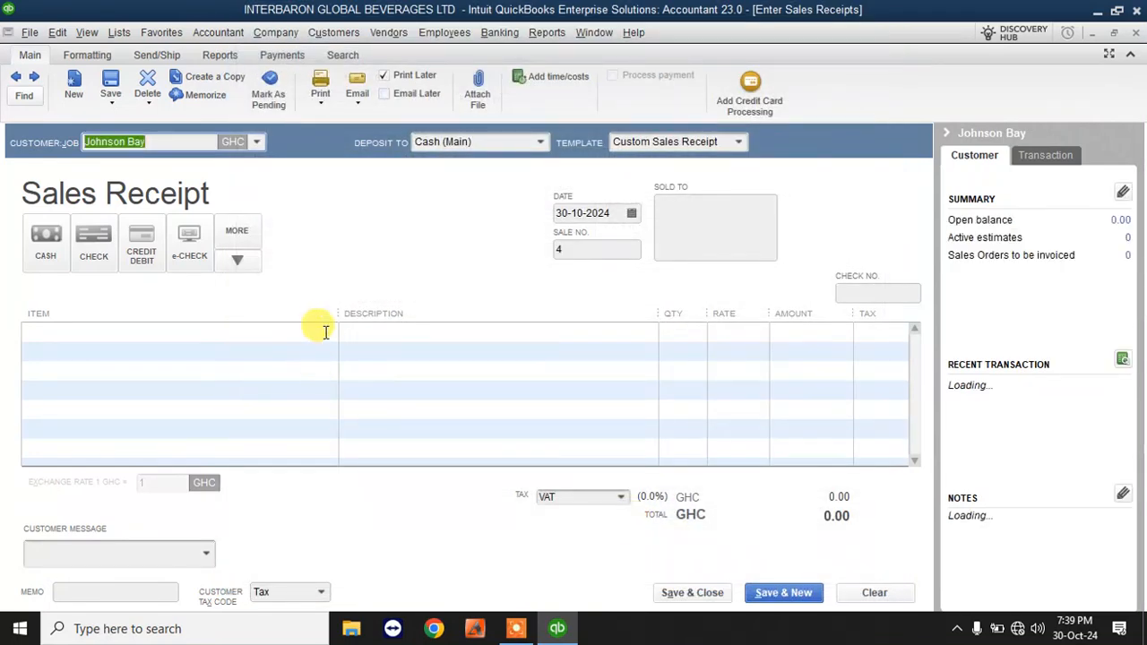
- Enter 15 of Ice Fresh Sachet Water (Bag) on the new customer's receipt, and save and close it
left_click(327, 333)
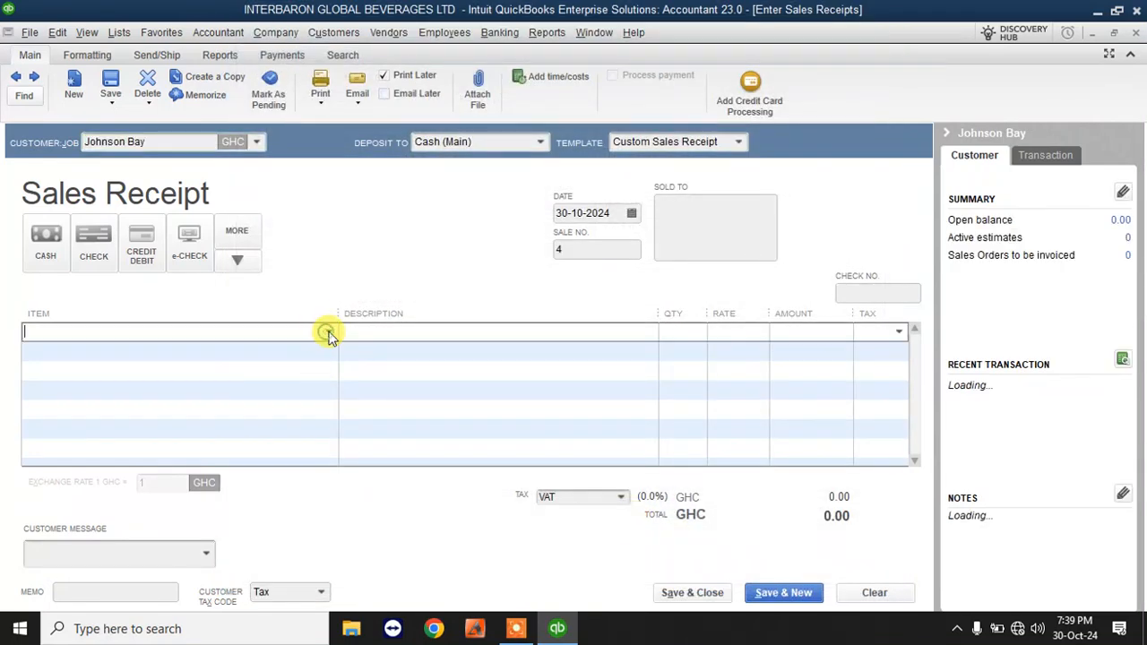
left_click(164, 510)
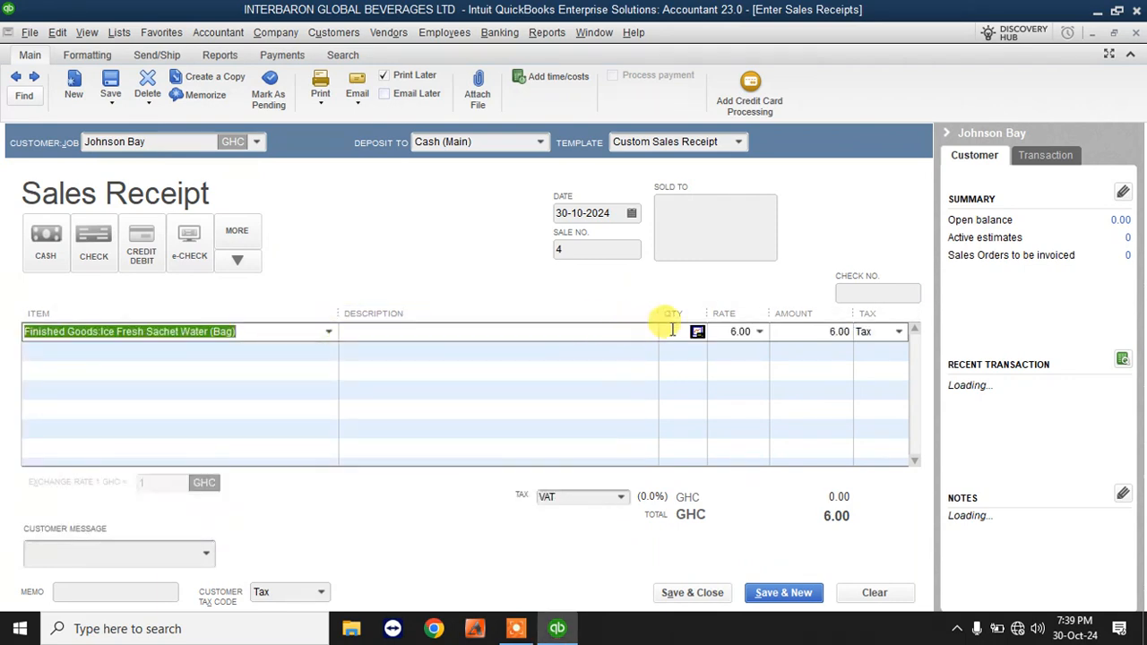
left_click(673, 330)
type("15")
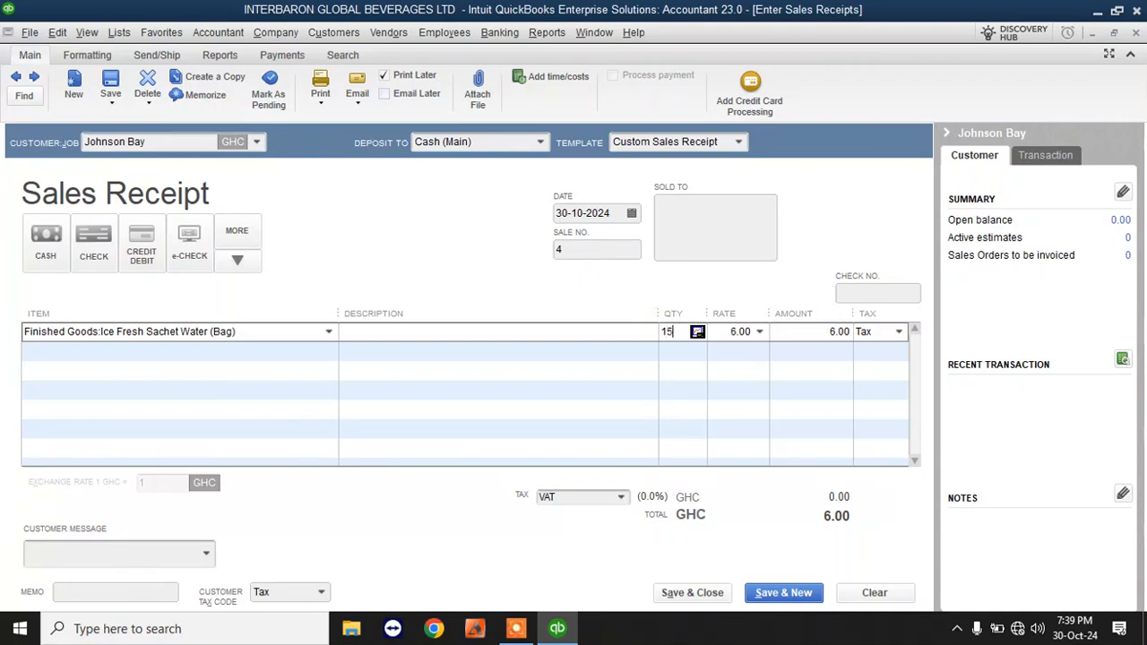
left_click(768, 395)
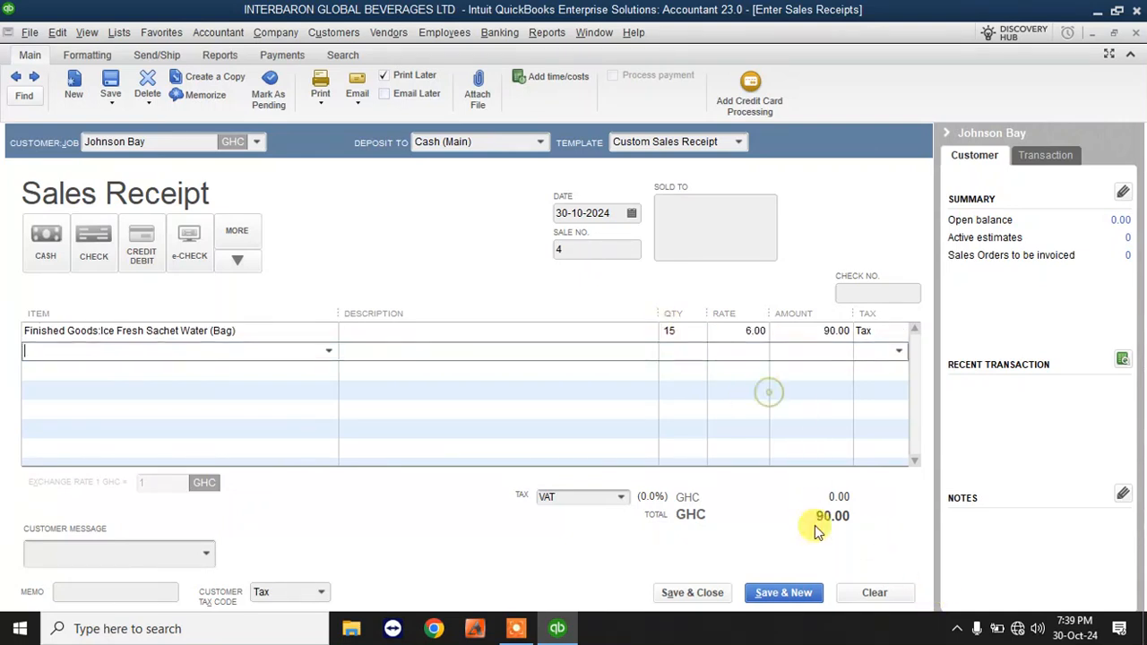
left_click(680, 593)
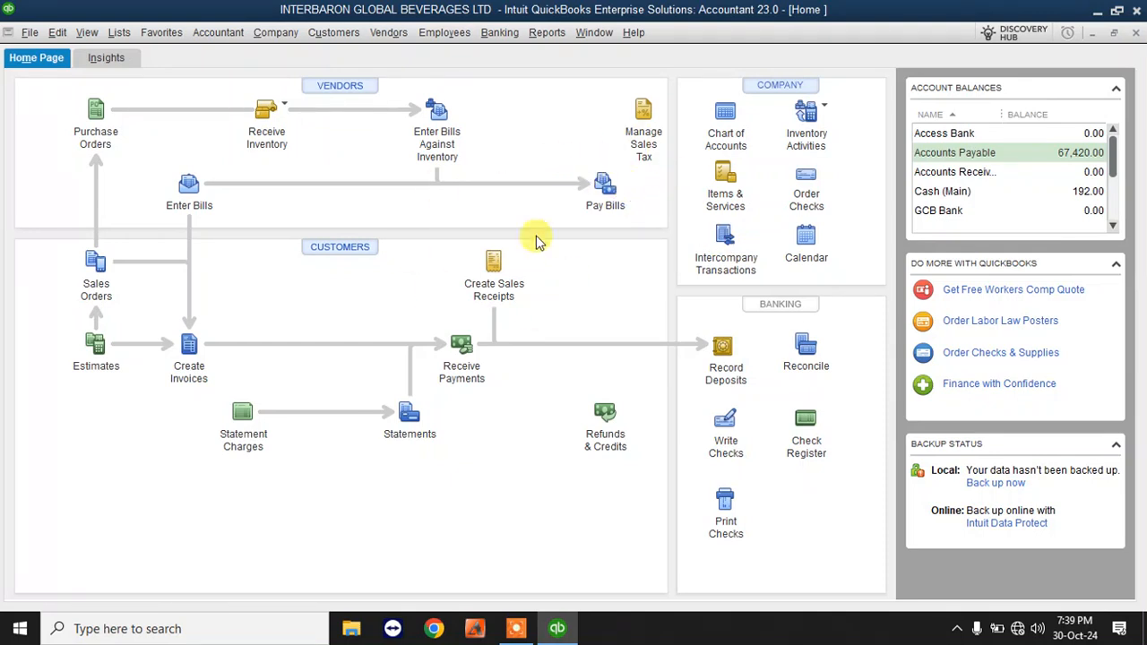
- Check the Cash (Main) balance and open the Sales by Item Summary report
left_click(968, 192)
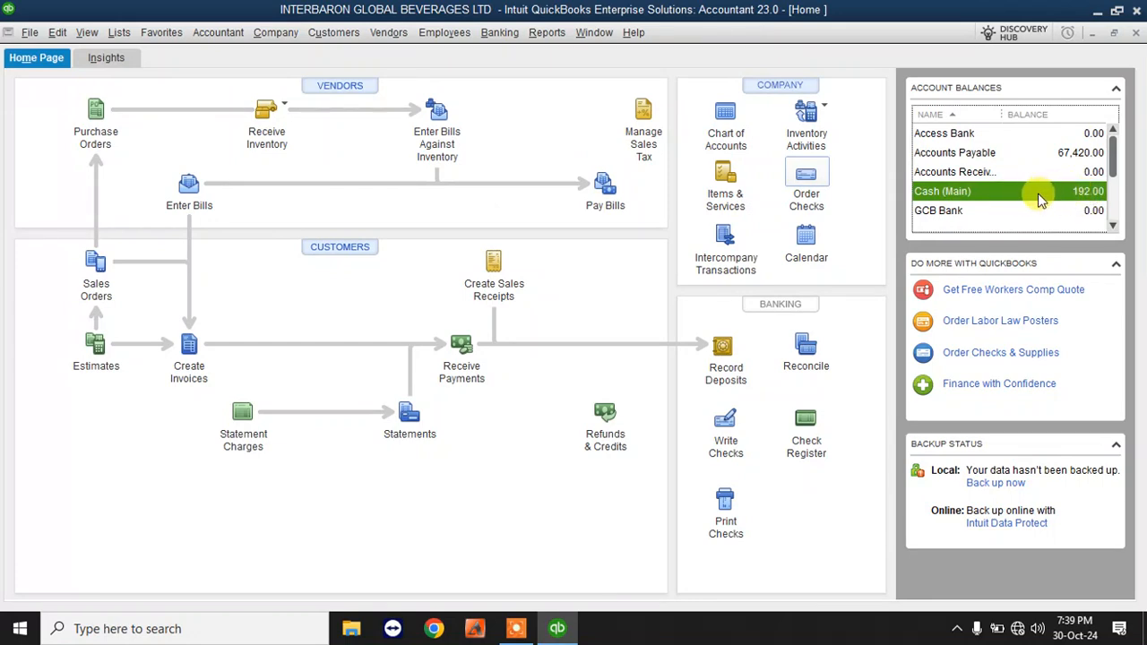
left_click(547, 32)
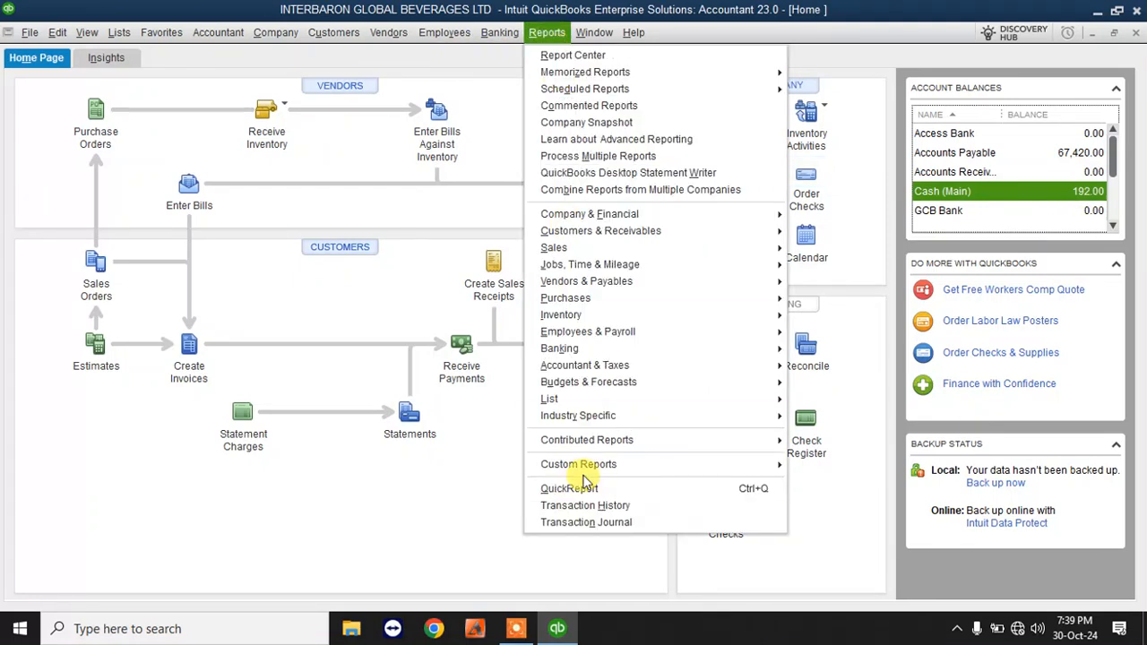
mouse_move(590, 255)
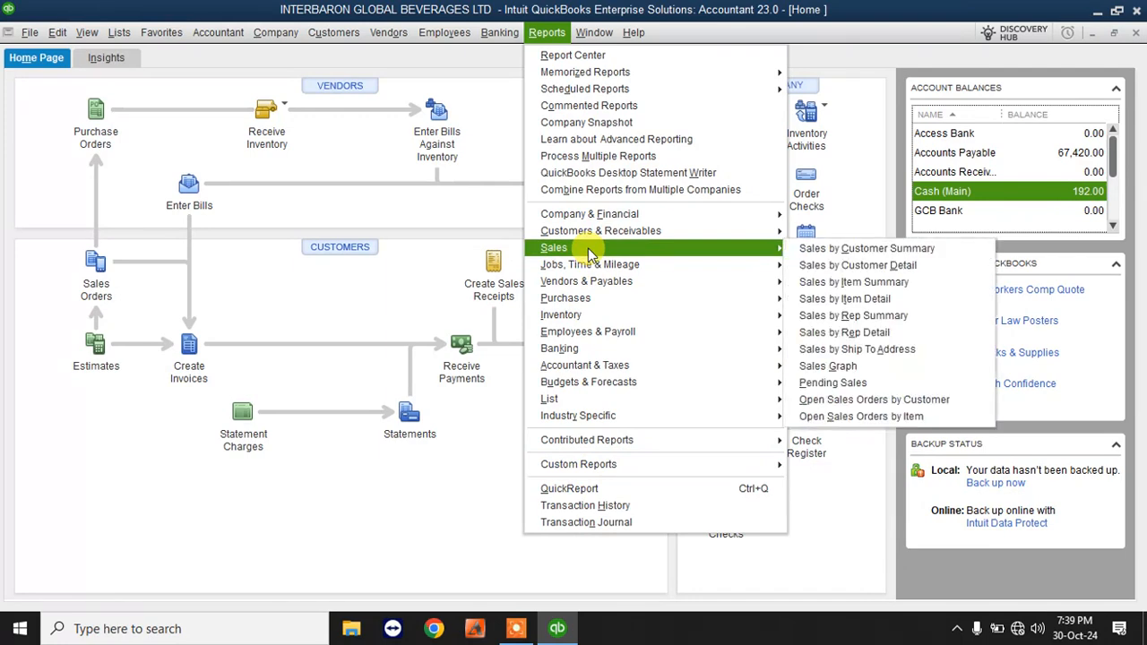
left_click(893, 285)
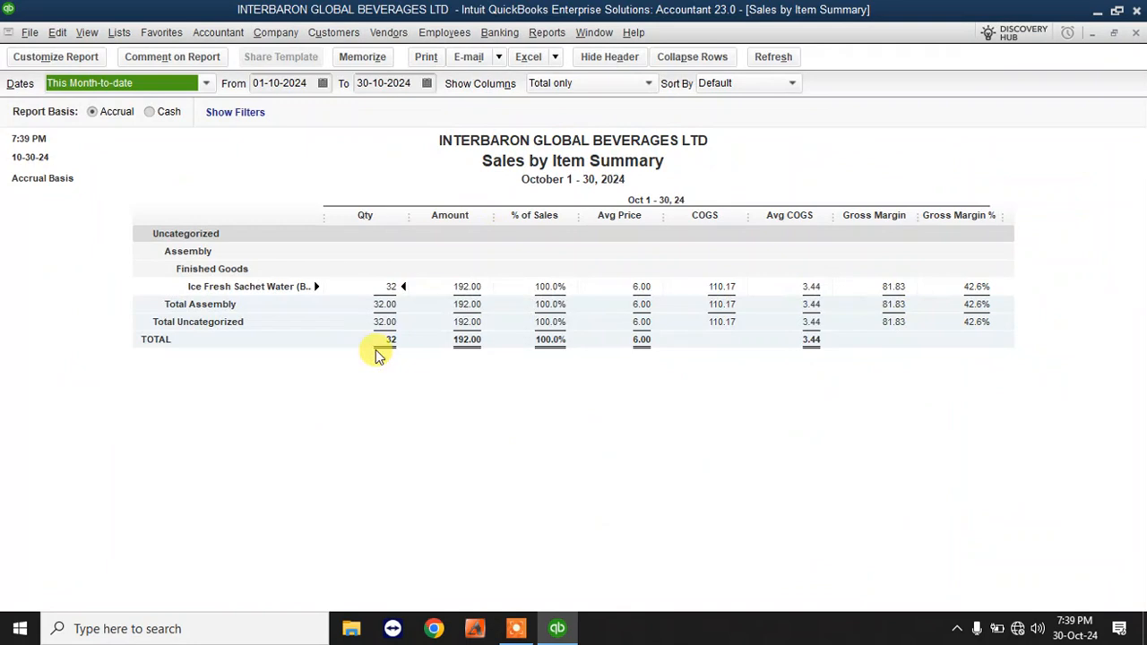
- Examine the sales details behind Ice Fresh Sachet Water's quantity and amount, and close the reports
double_click(390, 287)
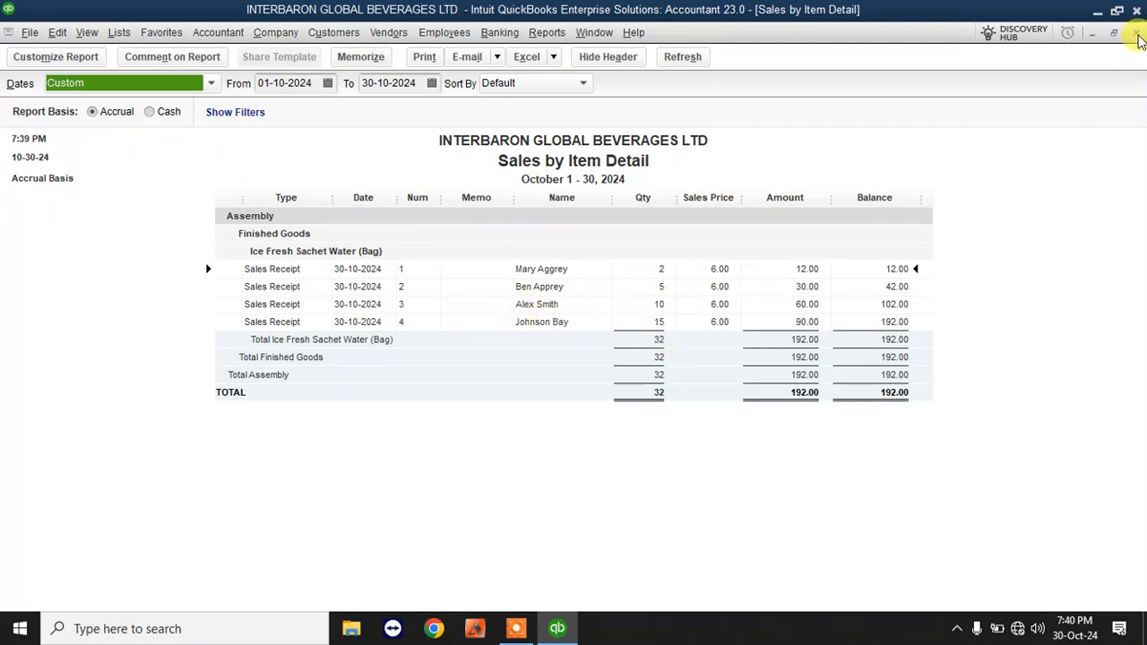
left_click(1136, 32)
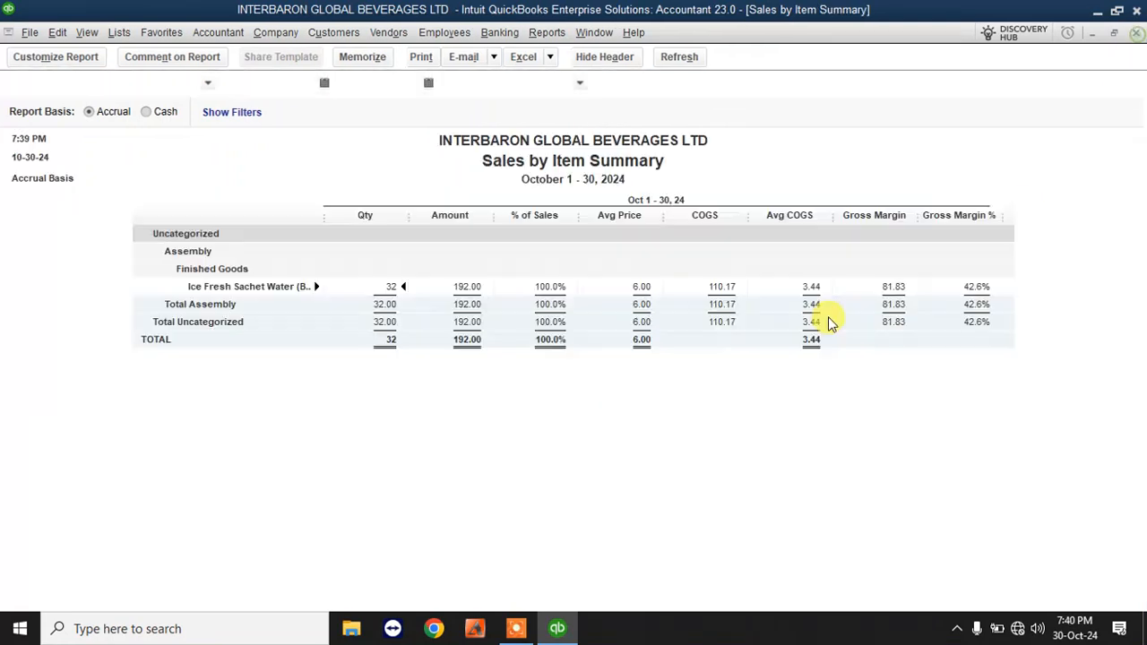
double_click(467, 286)
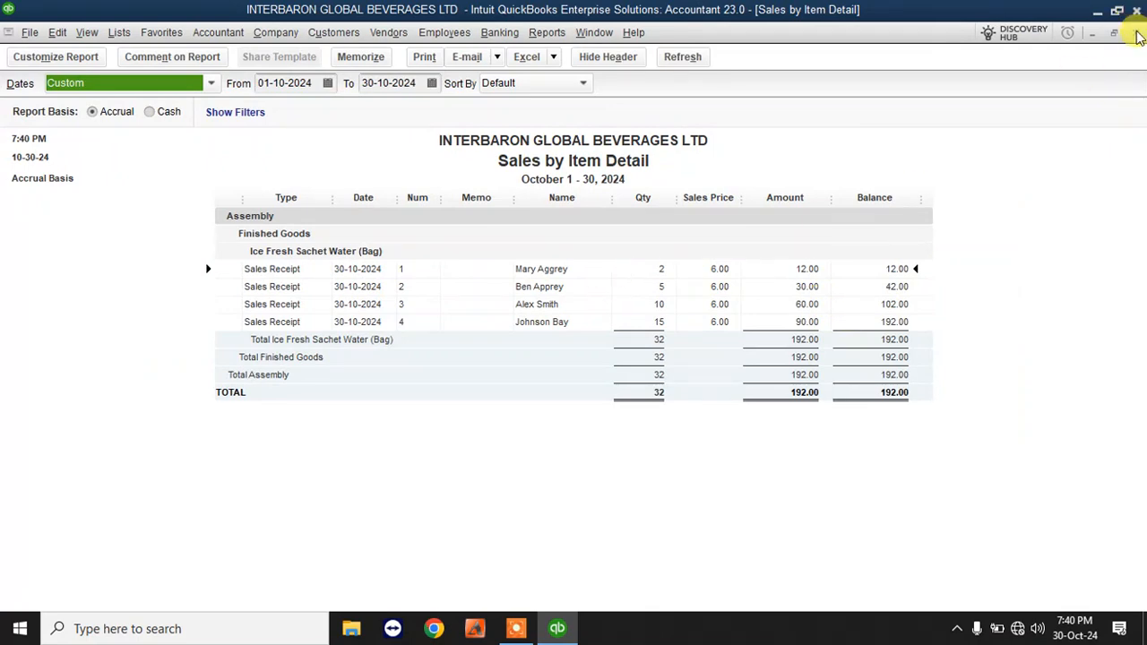
left_click(1136, 33)
left_click(1135, 33)
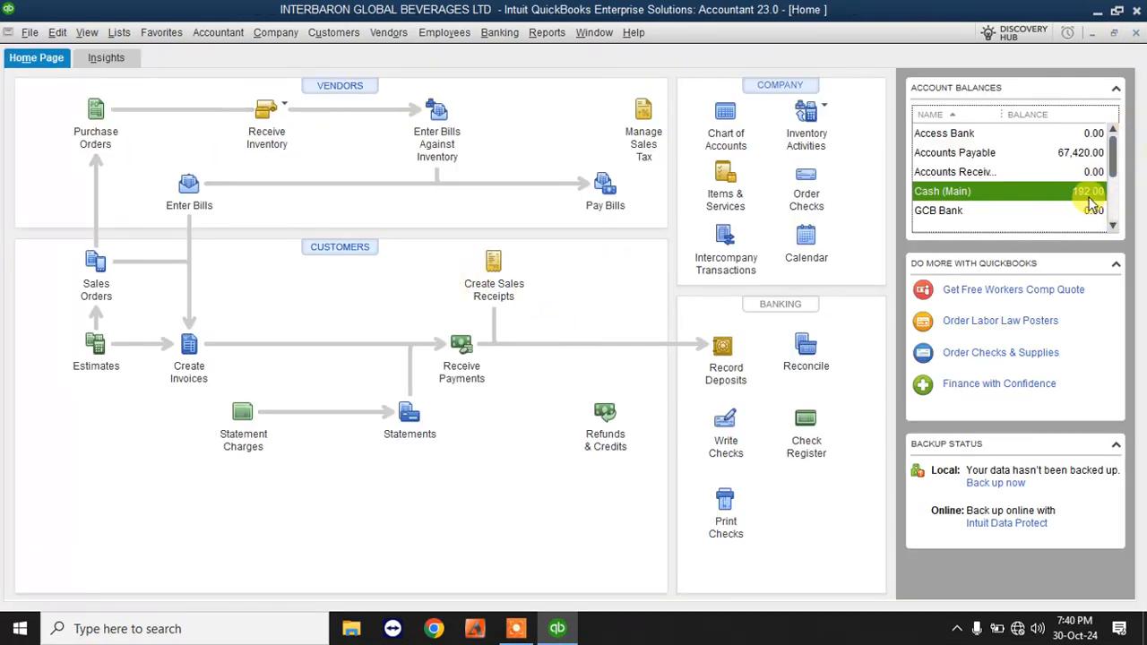
- Record a sales receipt for the second customer in the list with 3 of Ice Fresh Sachet Water (Bag), and save and close it
left_click(498, 267)
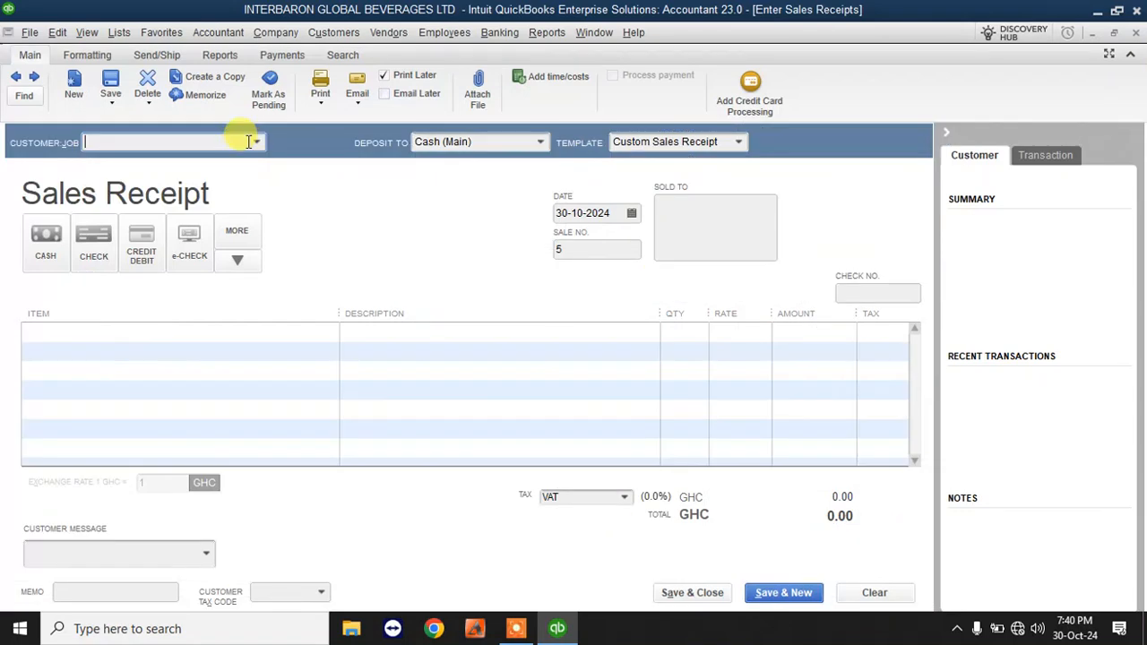
left_click(257, 144)
left_click(115, 225)
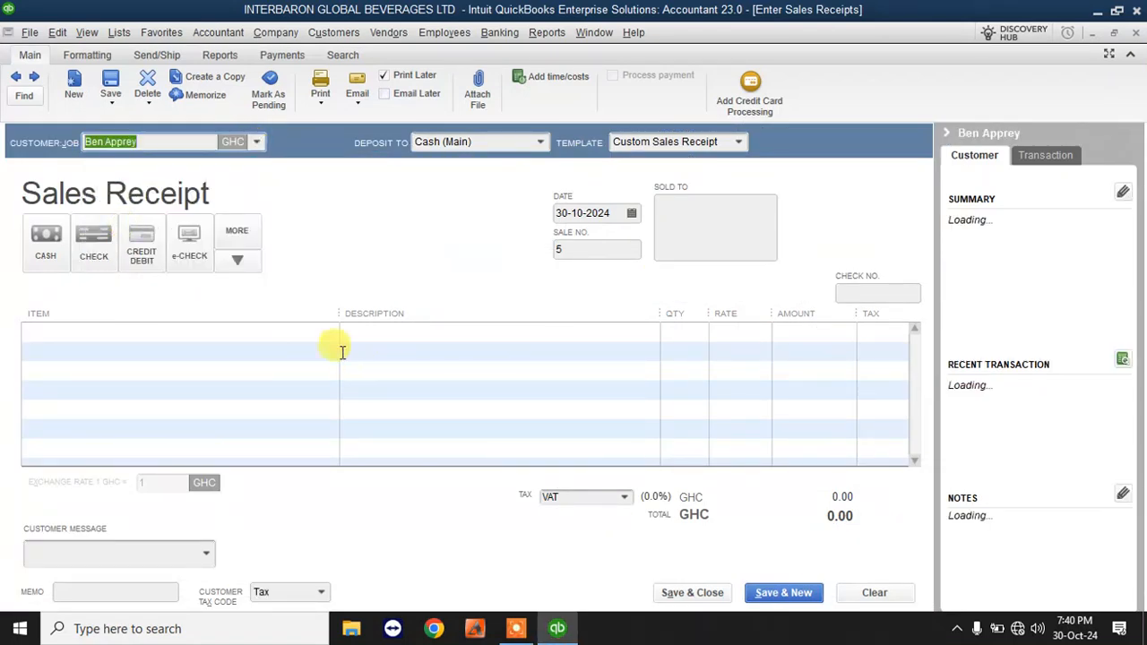
left_click(330, 332)
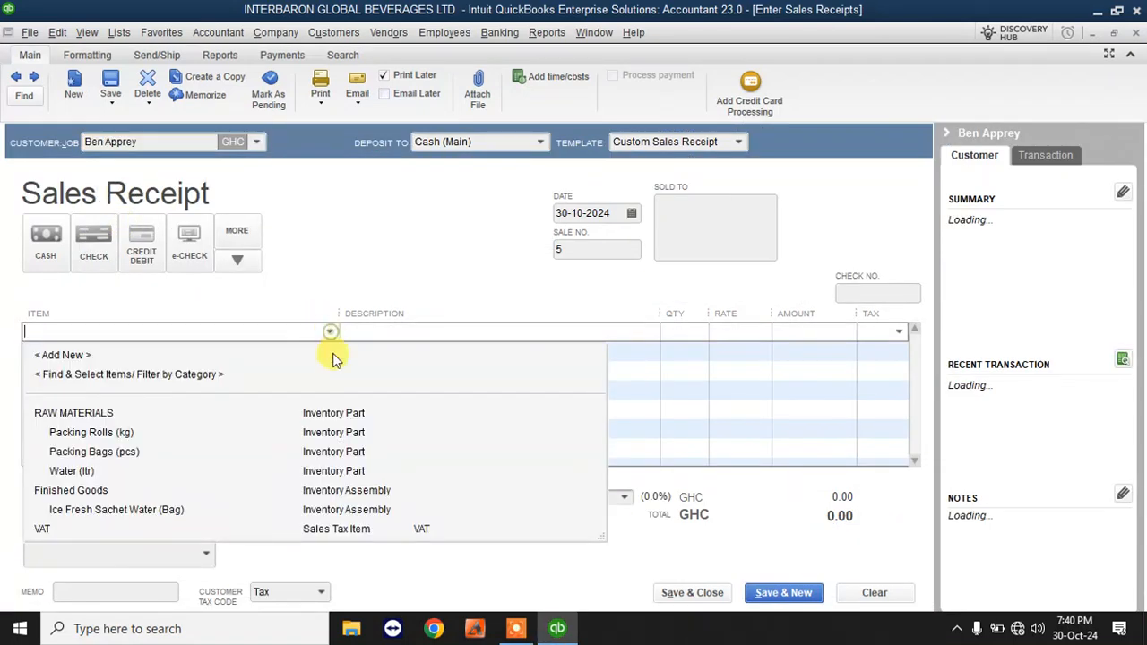
left_click(103, 510)
left_click(674, 331)
type("3")
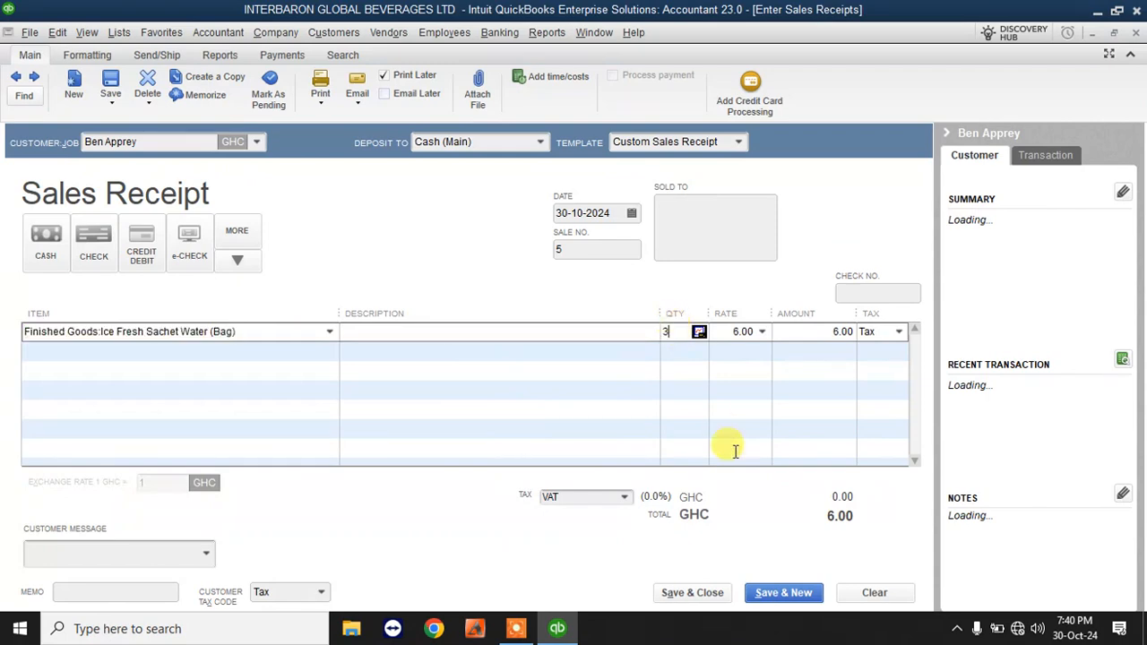
left_click(751, 429)
left_click(690, 593)
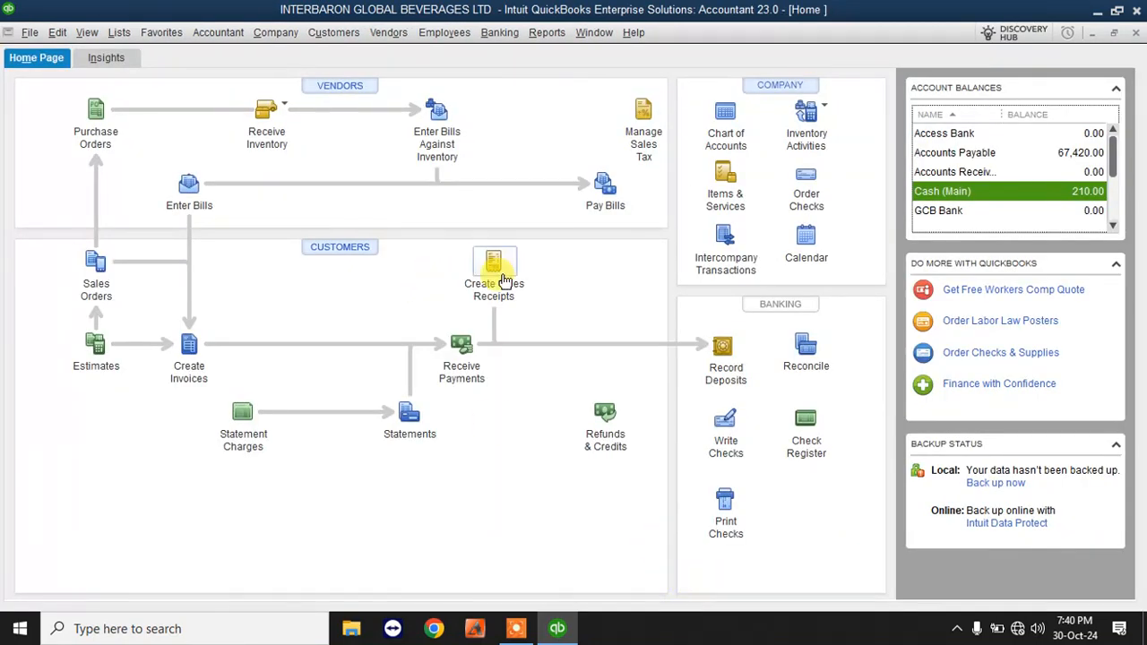
- Record a sales receipt for the third customer in the list with 1 Ice Fresh Sachet Water (Bag), deposited to Cash (Main), and close it
left_click(502, 278)
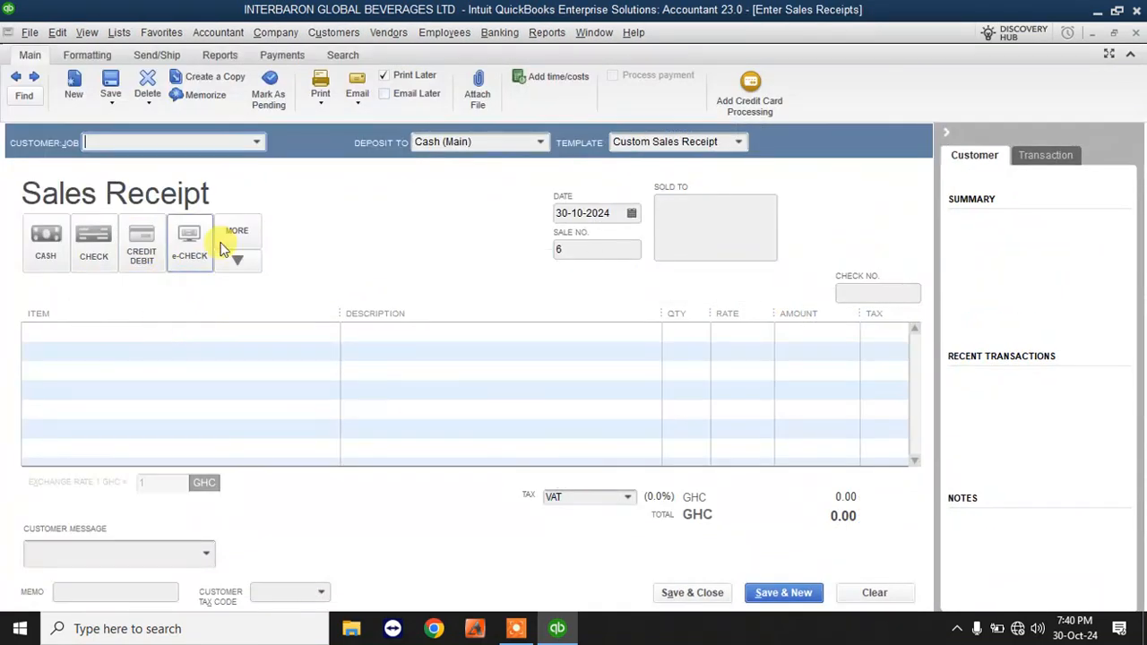
left_click(257, 146)
left_click(134, 242)
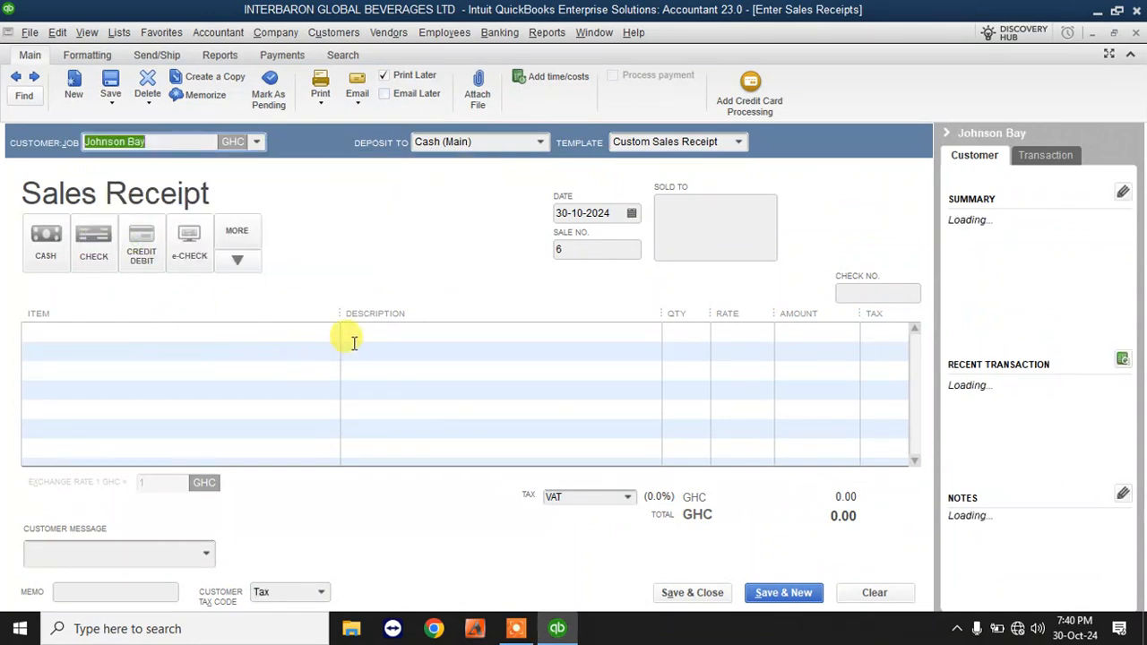
left_click(332, 336)
left_click(331, 337)
left_click(116, 436)
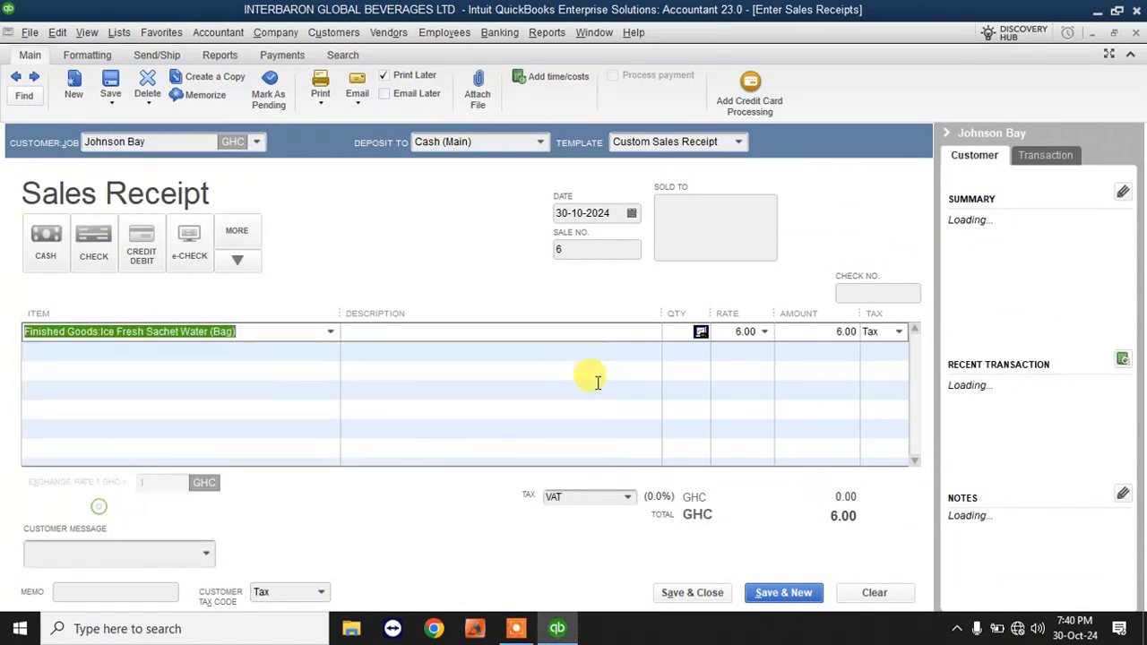
left_click(681, 335)
type("1")
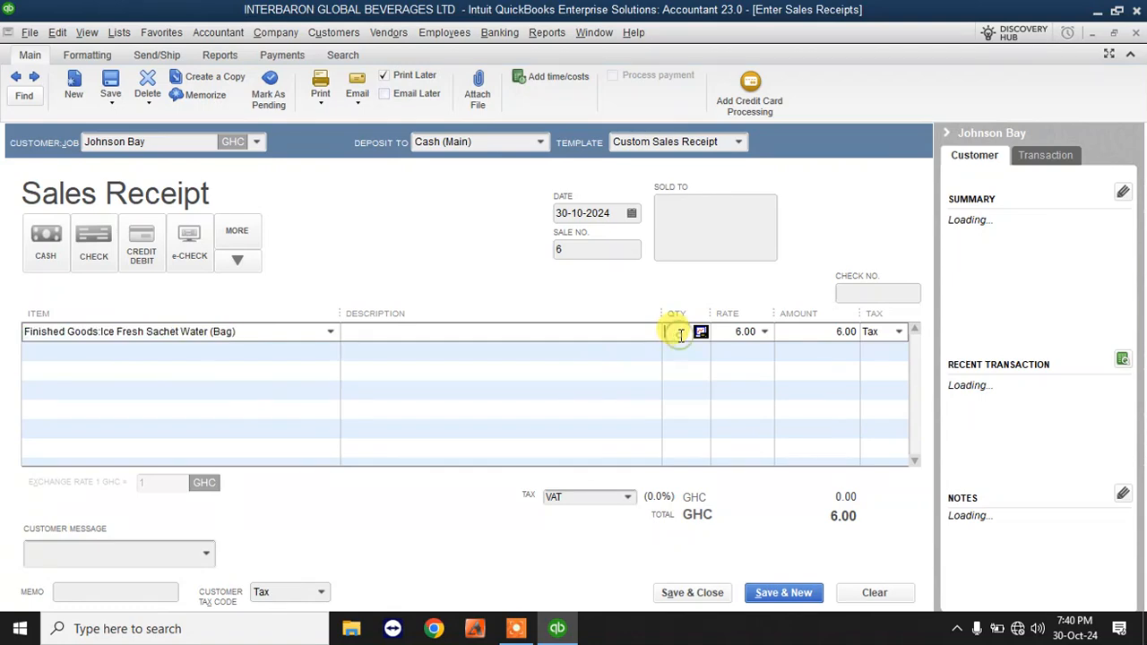
left_click(543, 143)
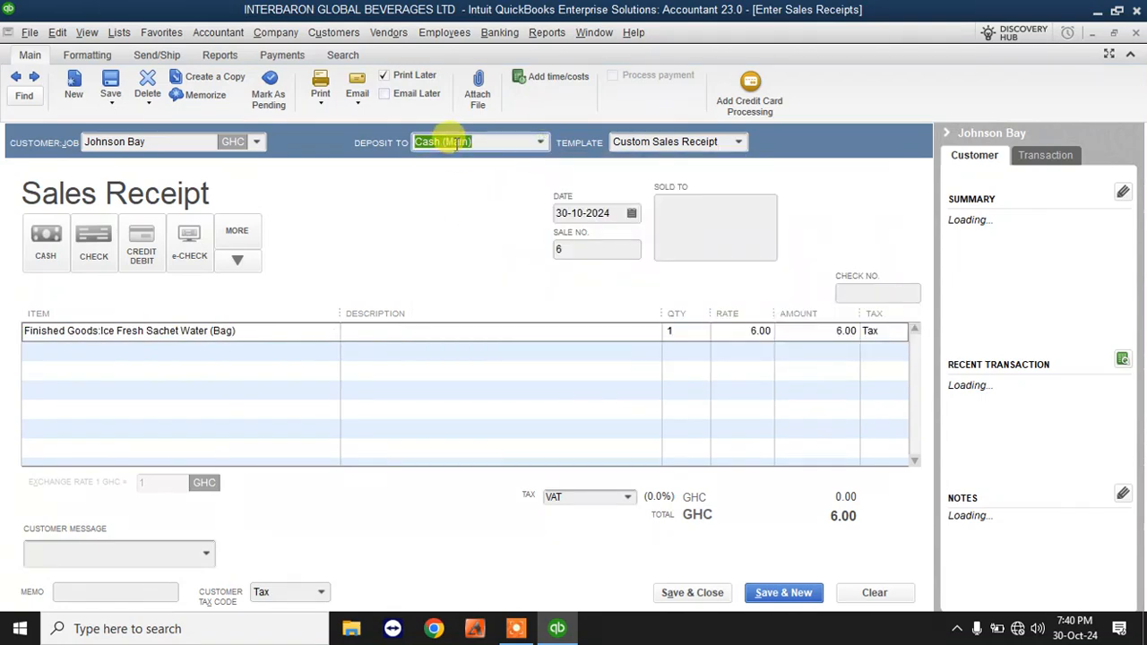
left_click(681, 595)
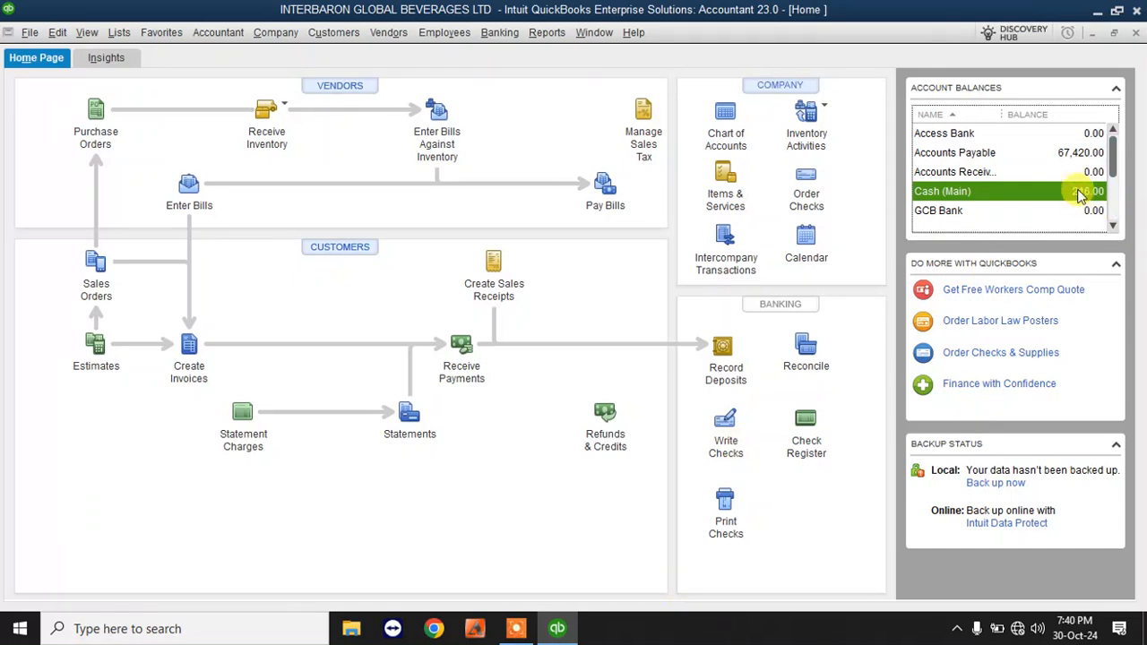
- Check the Cash (Main) balance, then review the Sales by Customer Summary report and close it
left_click(595, 33)
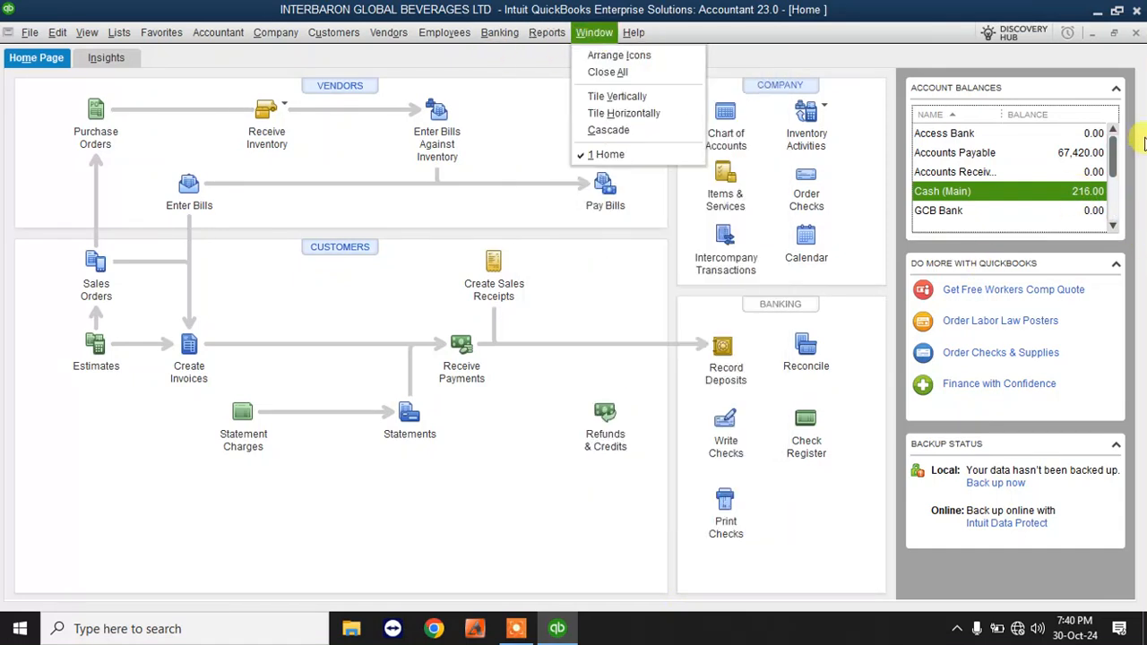
left_click(986, 191)
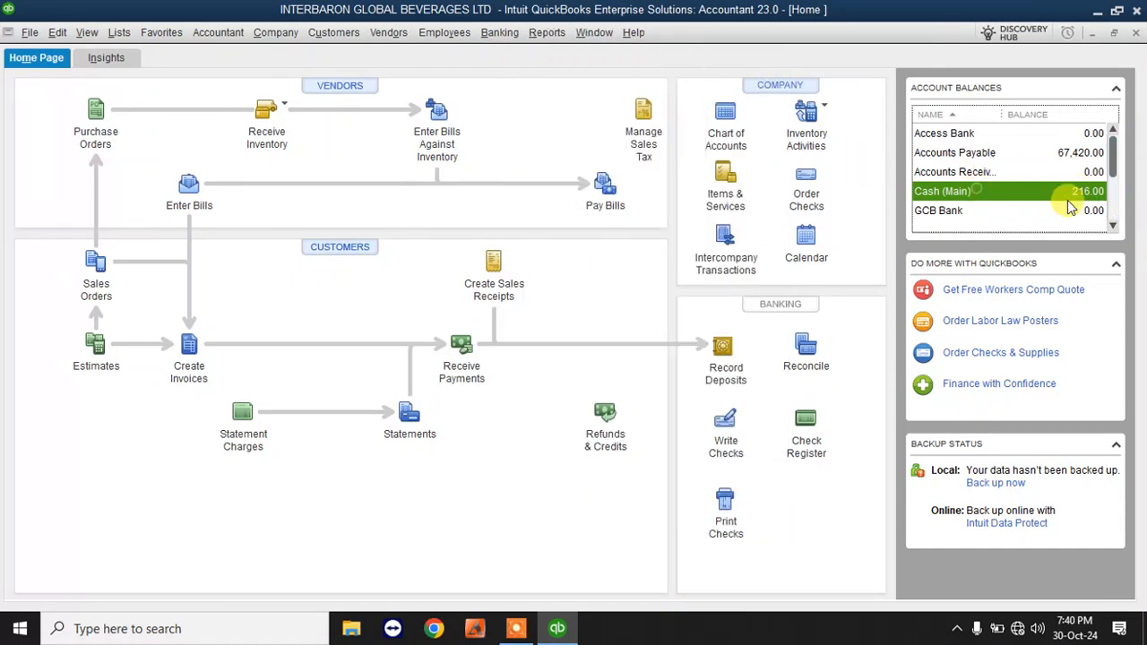
left_click(548, 33)
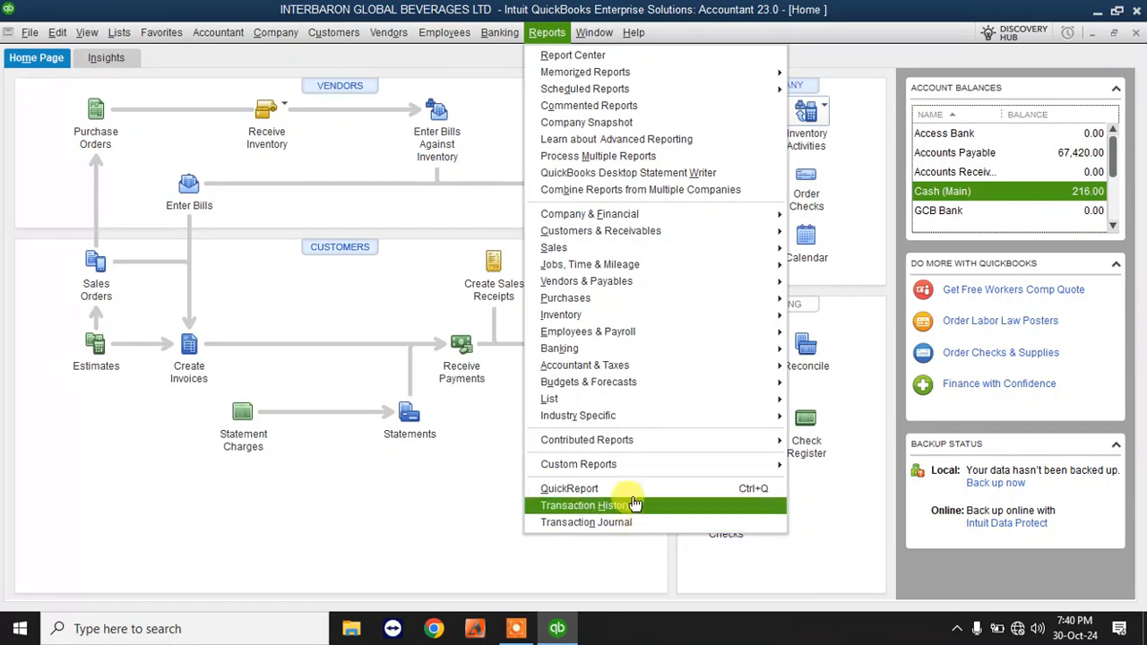
mouse_move(560, 248)
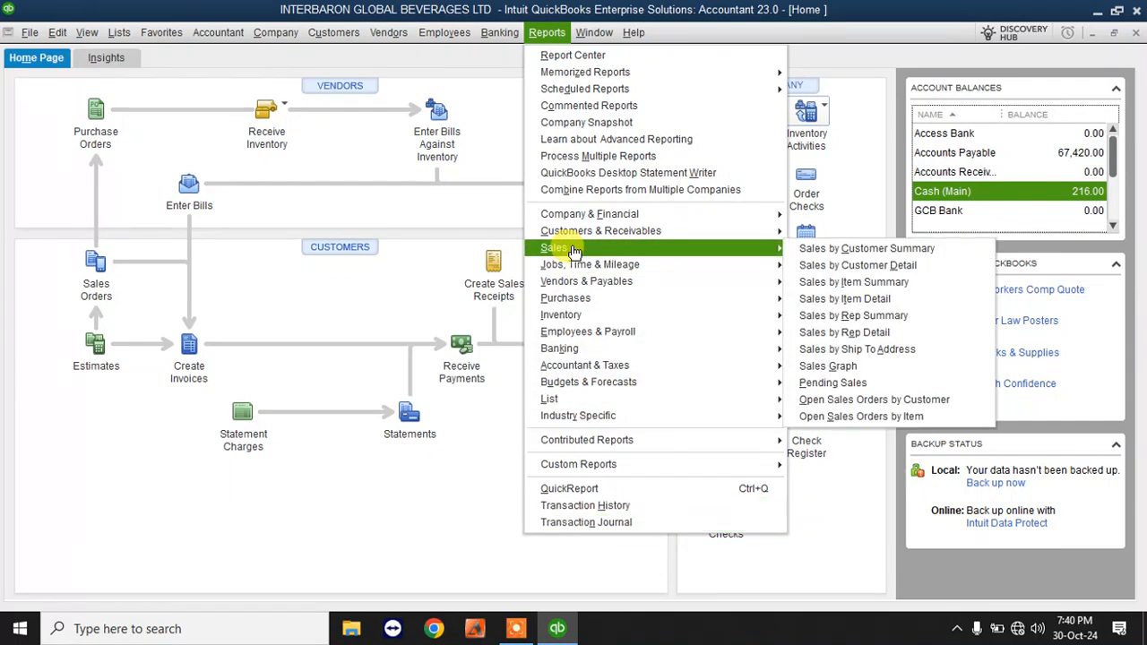
left_click(901, 252)
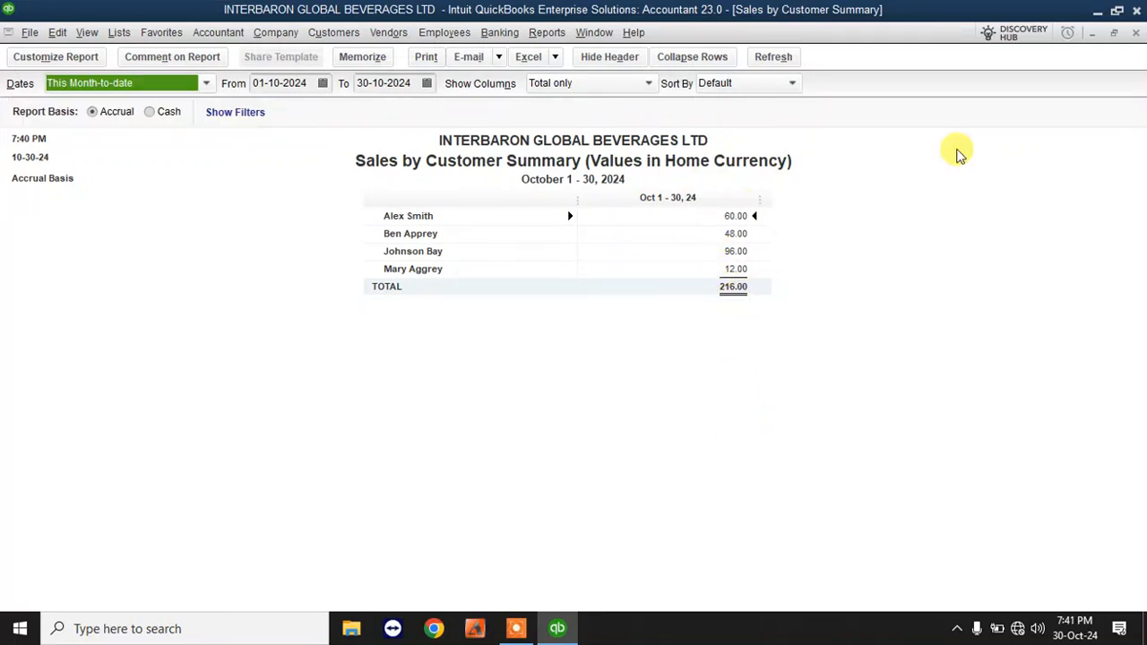
left_click(1136, 32)
- Review the Sales by Item Summary report for Ice Fresh Sachet Water and close it
left_click(546, 32)
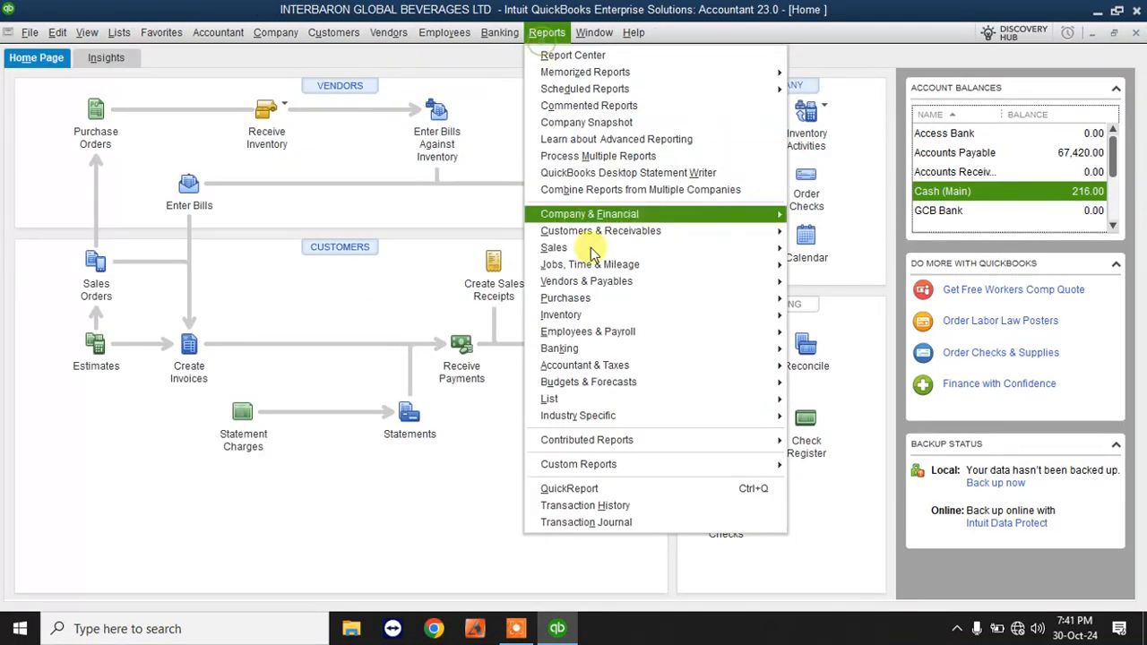
mouse_move(565, 247)
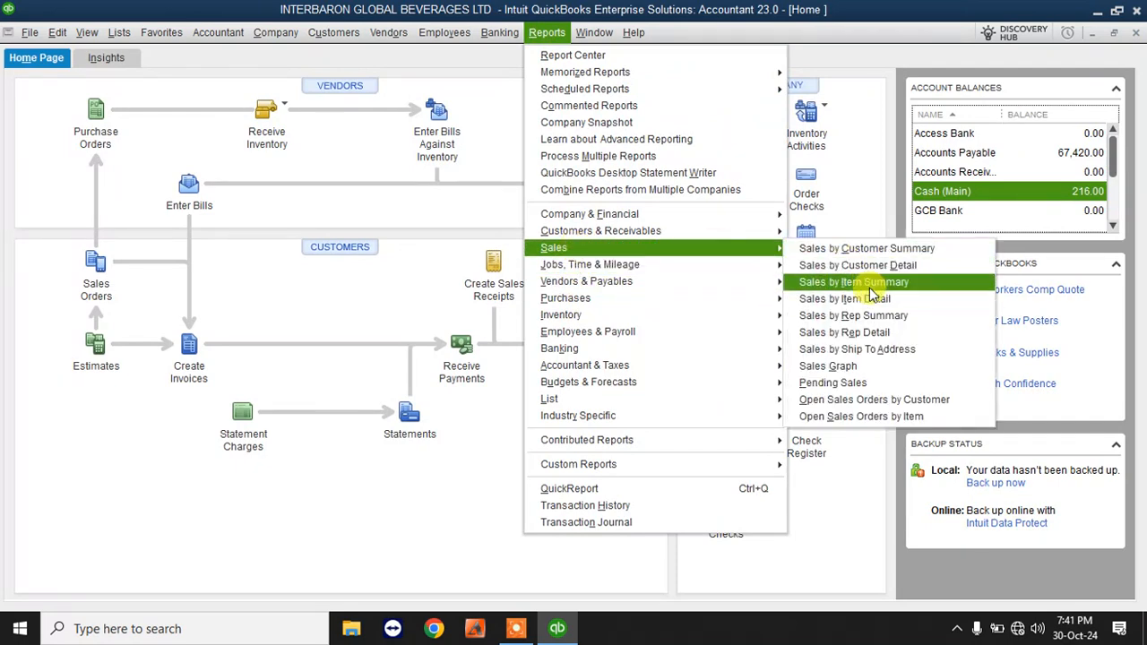
left_click(870, 285)
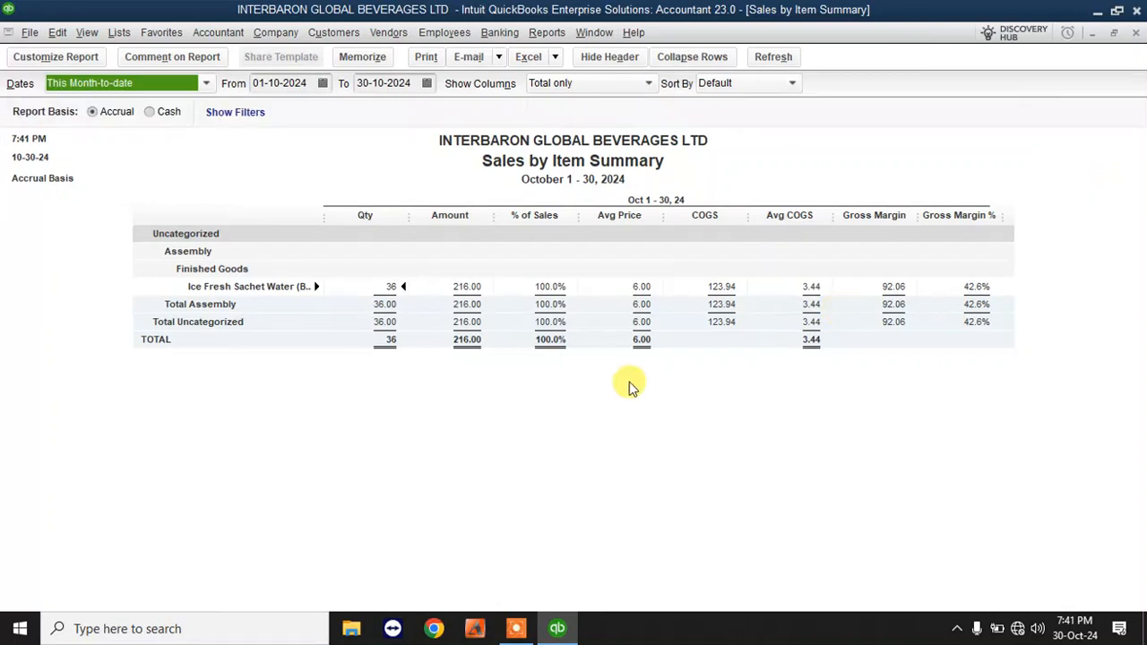
left_click(1135, 33)
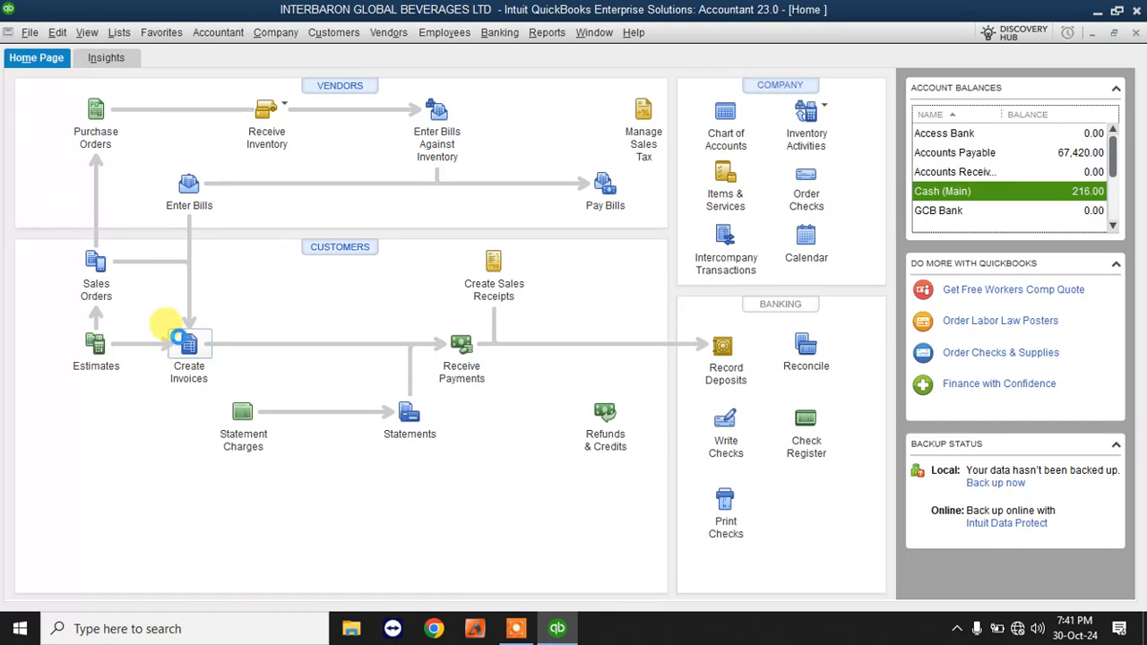
- Start a new invoice and add a new customer to it by entering the customer's full name
left_click(185, 340)
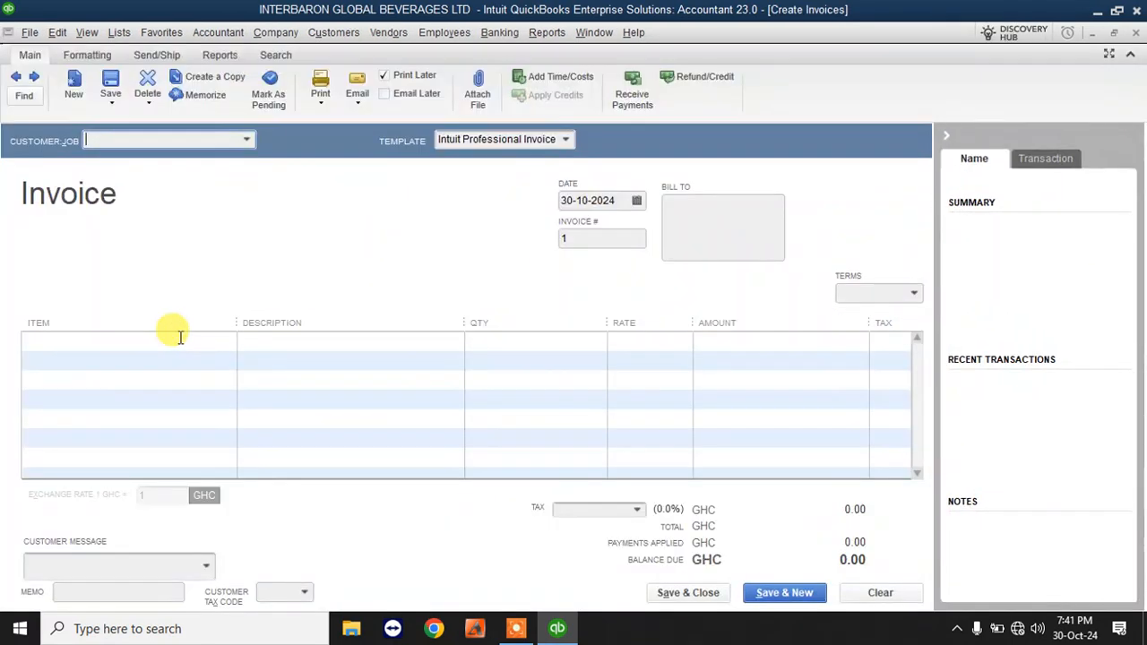
left_click(250, 146)
left_click(135, 163)
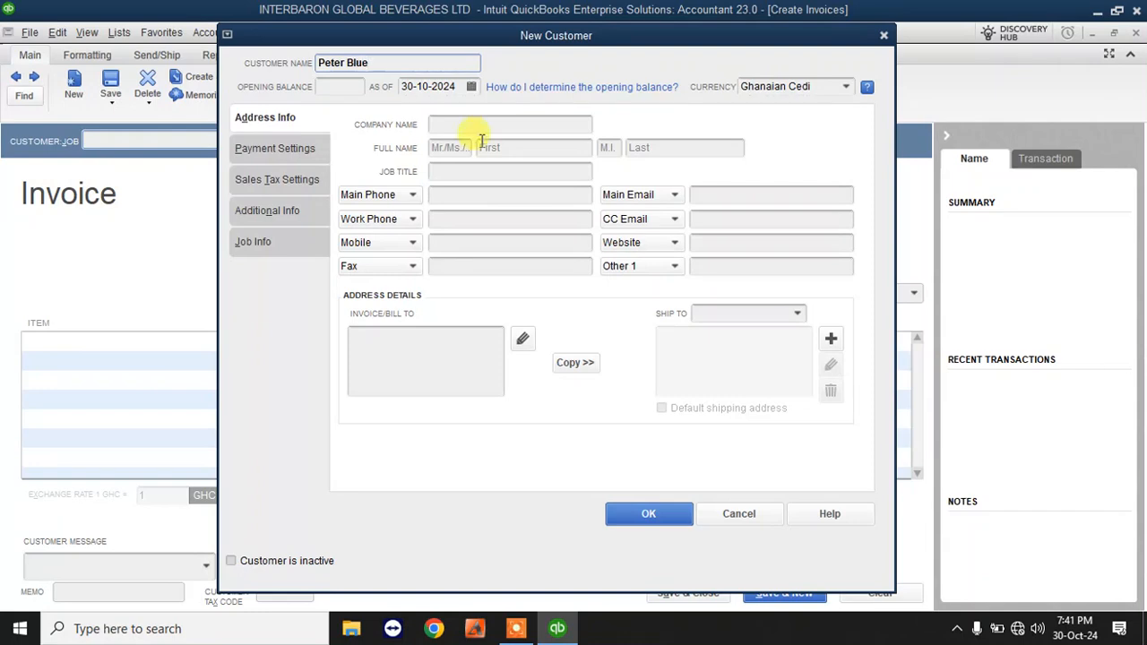
left_click(641, 517)
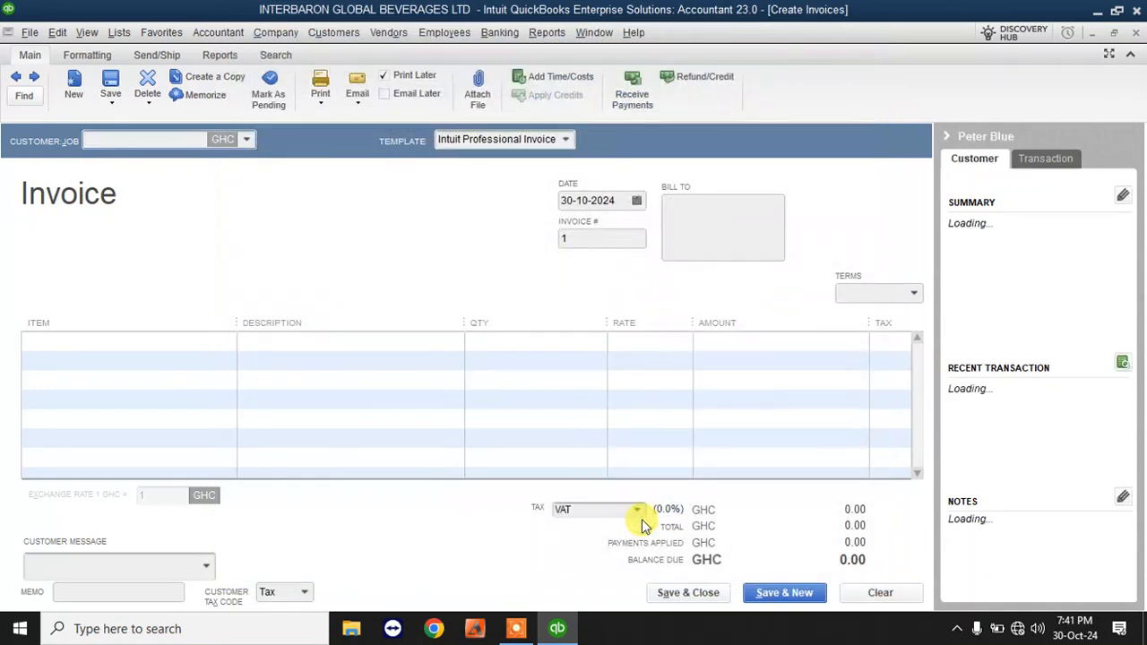
- Widen the invoice's item column, add Ice Fresh Sachet Water (Bag), and check the item's current availability
left_click_drag(247, 321, 309, 323)
left_click(296, 345)
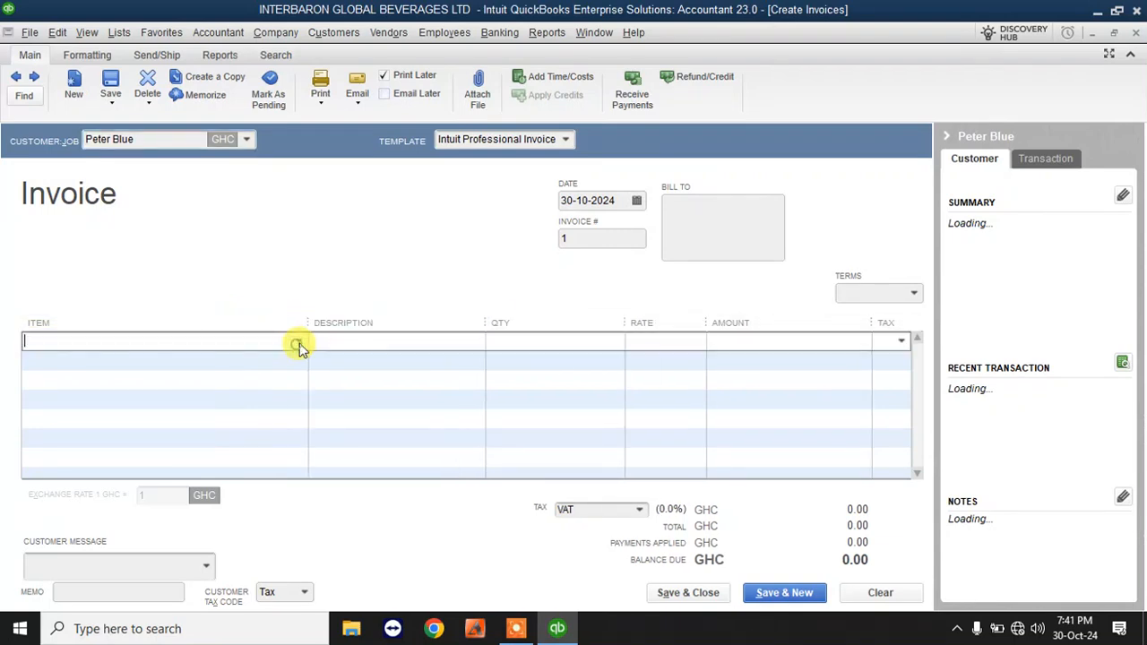
left_click(103, 520)
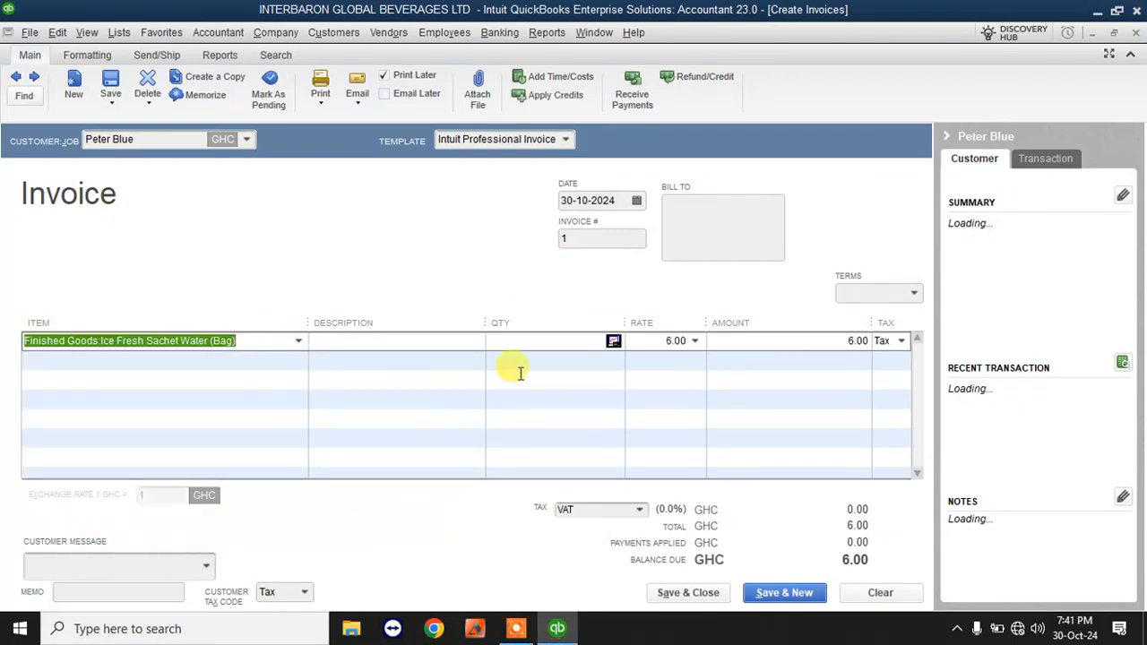
left_click(614, 342)
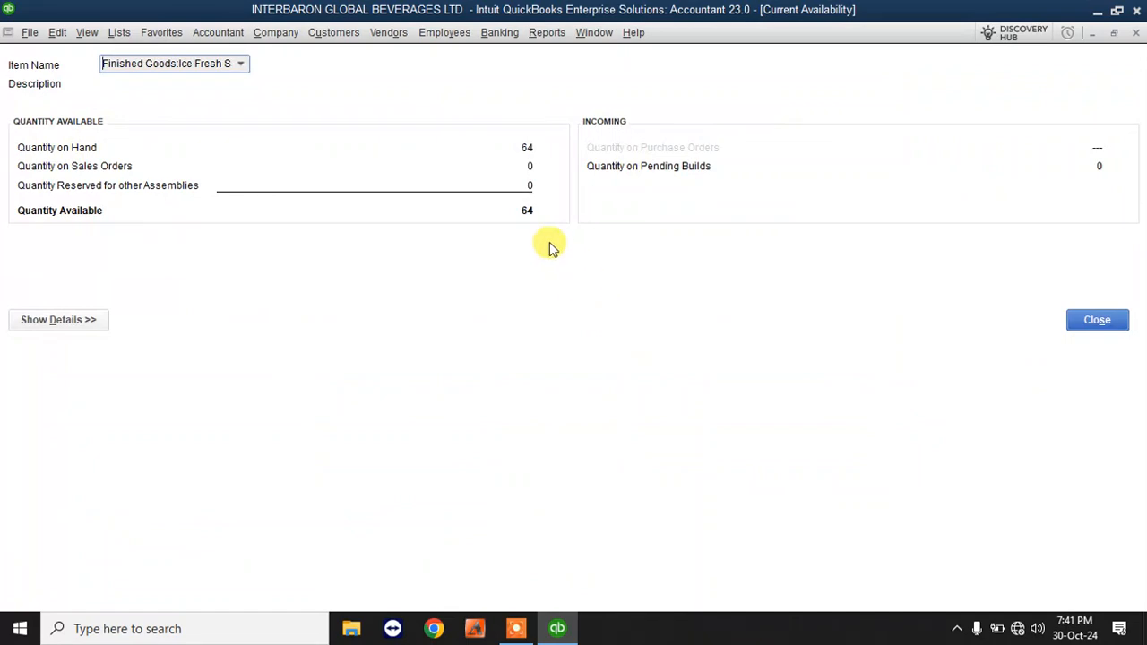
left_click(1134, 32)
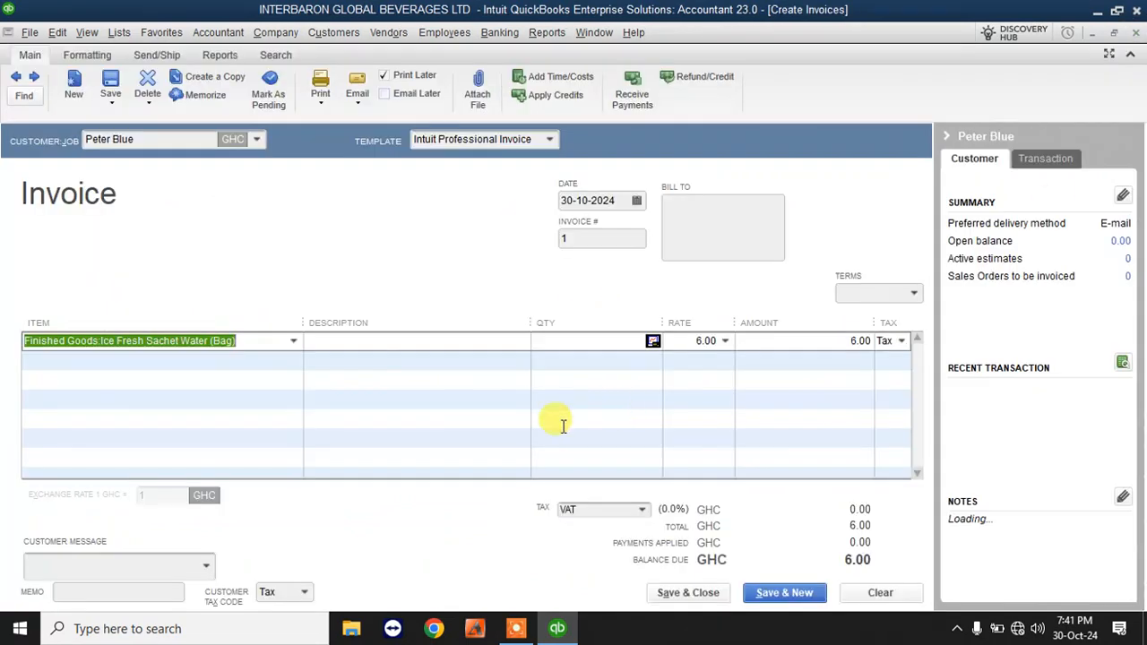
- Set the invoiced quantity of Ice Fresh Sachet Water (Bag) to 10, and save and close the invoice
left_click(585, 340)
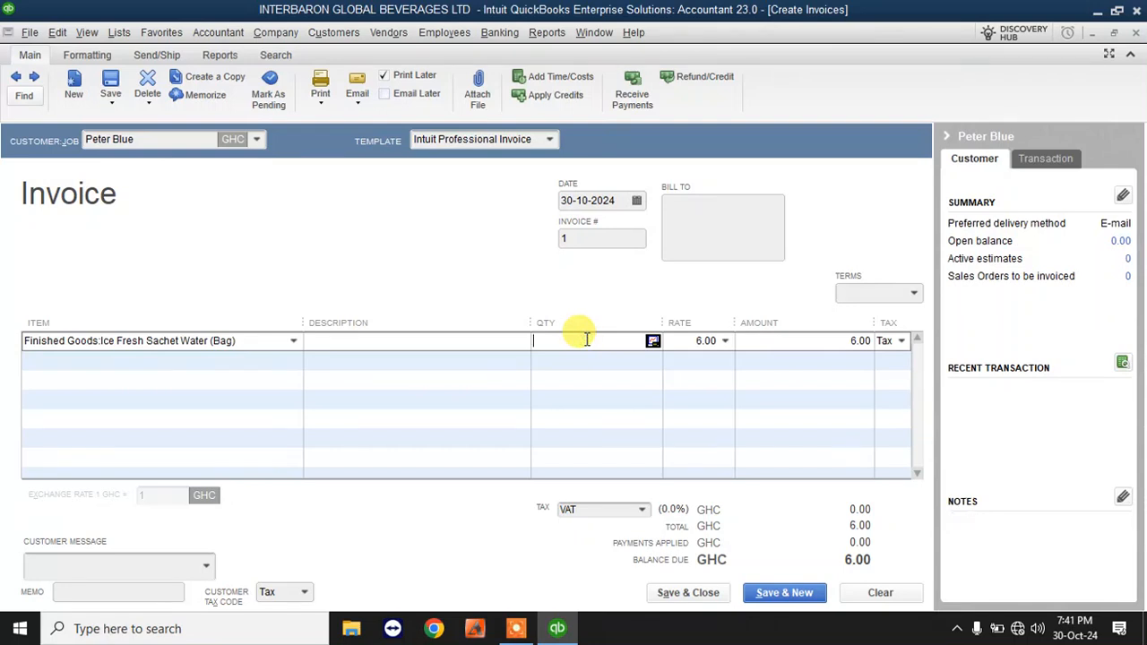
type("10")
key("Tab")
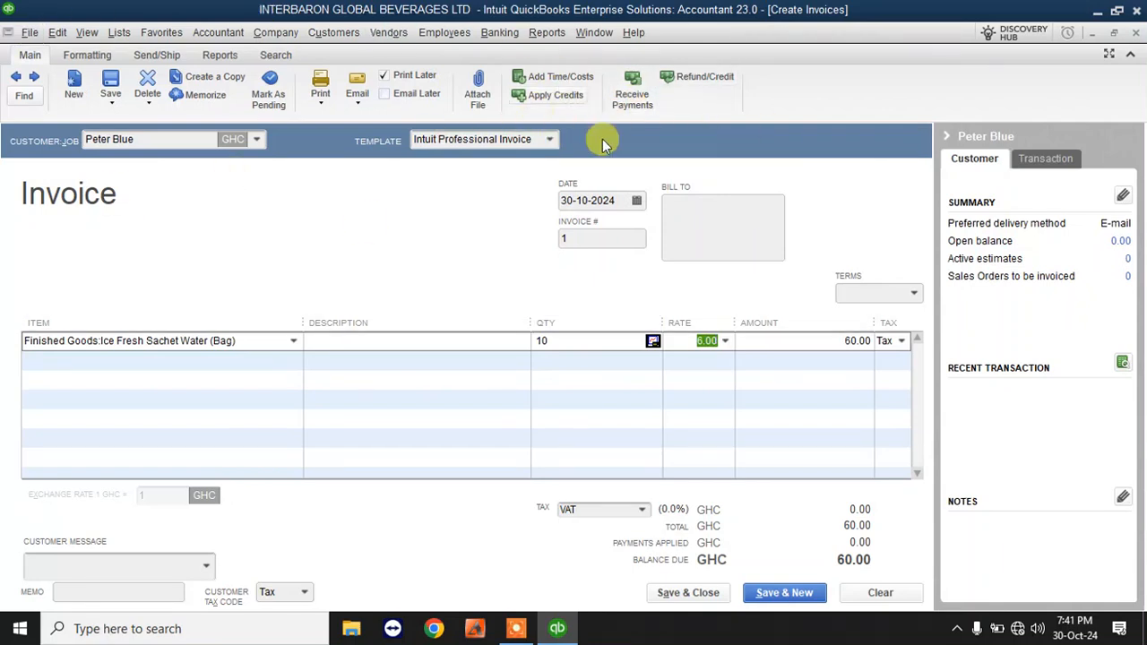
left_click(705, 593)
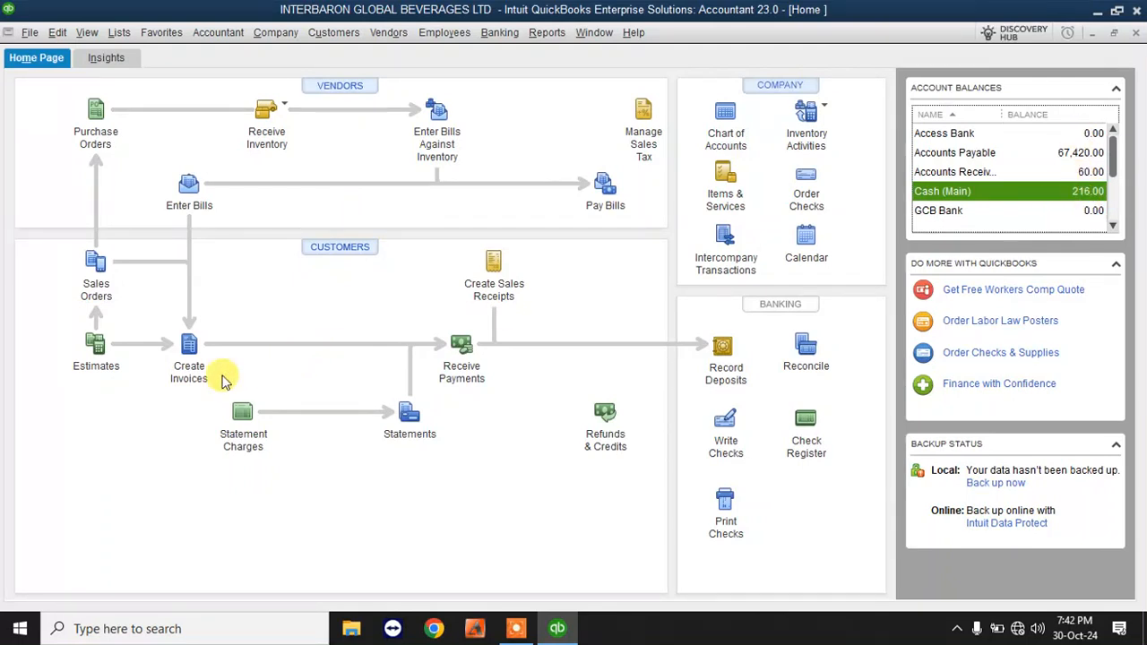
- Start another invoice and create a second new credit customer for it by entering the customer's full name
left_click(187, 352)
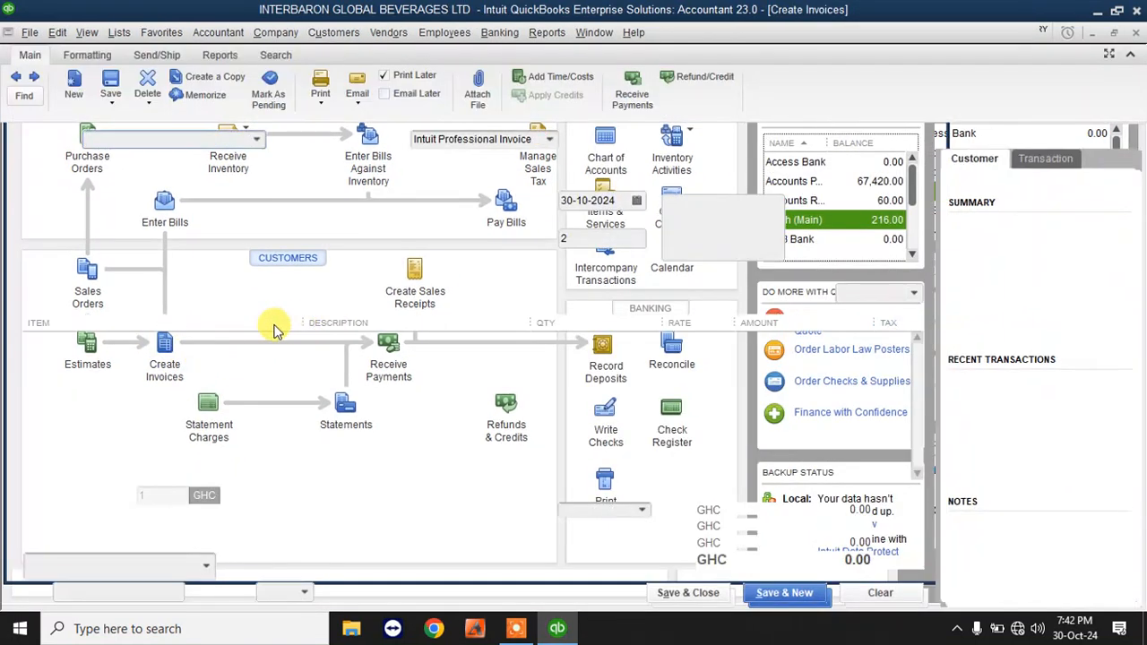
left_click(259, 141)
left_click(133, 239)
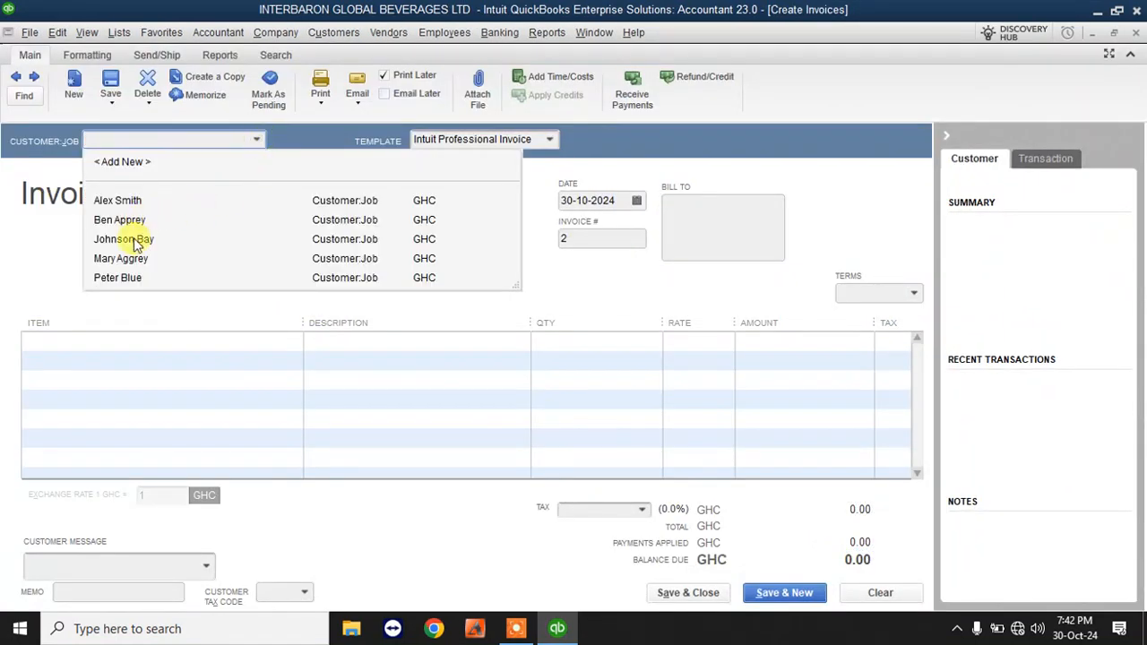
left_click(148, 164)
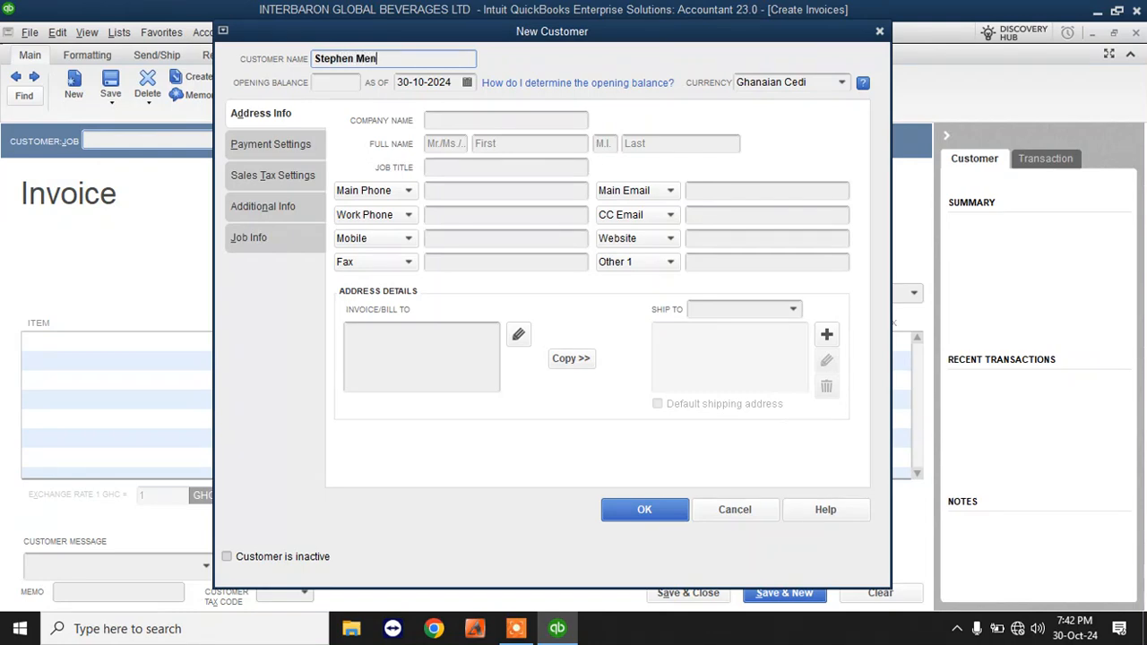
left_click(627, 509)
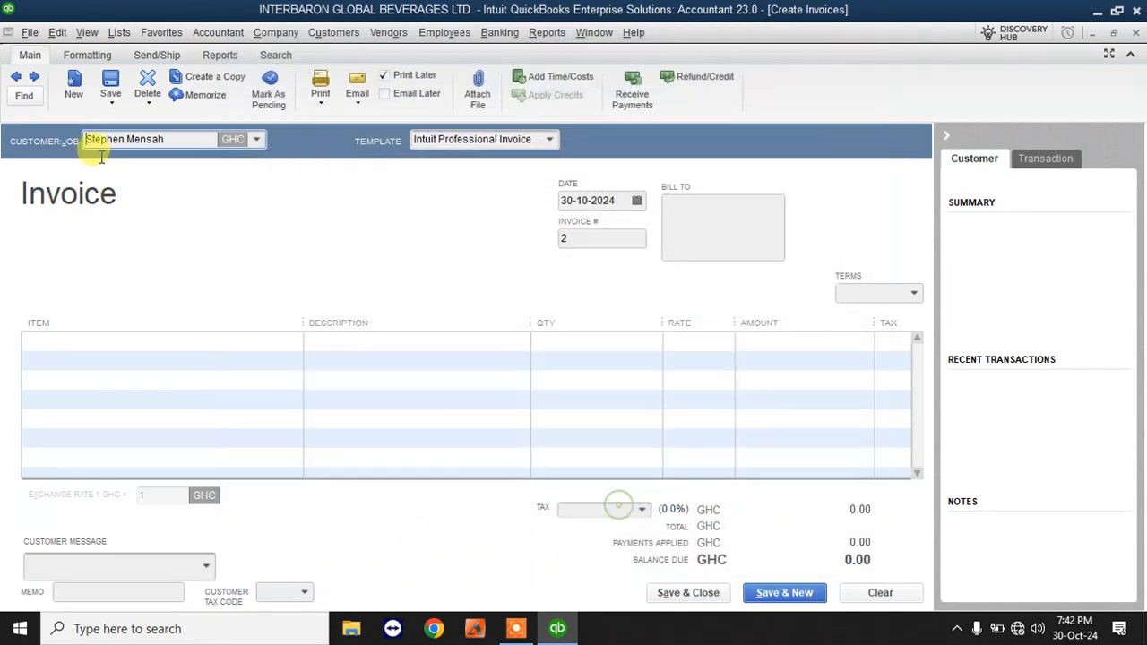
- Invoice the new customer for 4 of Ice Fresh Sachet Water (Bag), and save it to start a new invoice
left_click(293, 350)
left_click(292, 344)
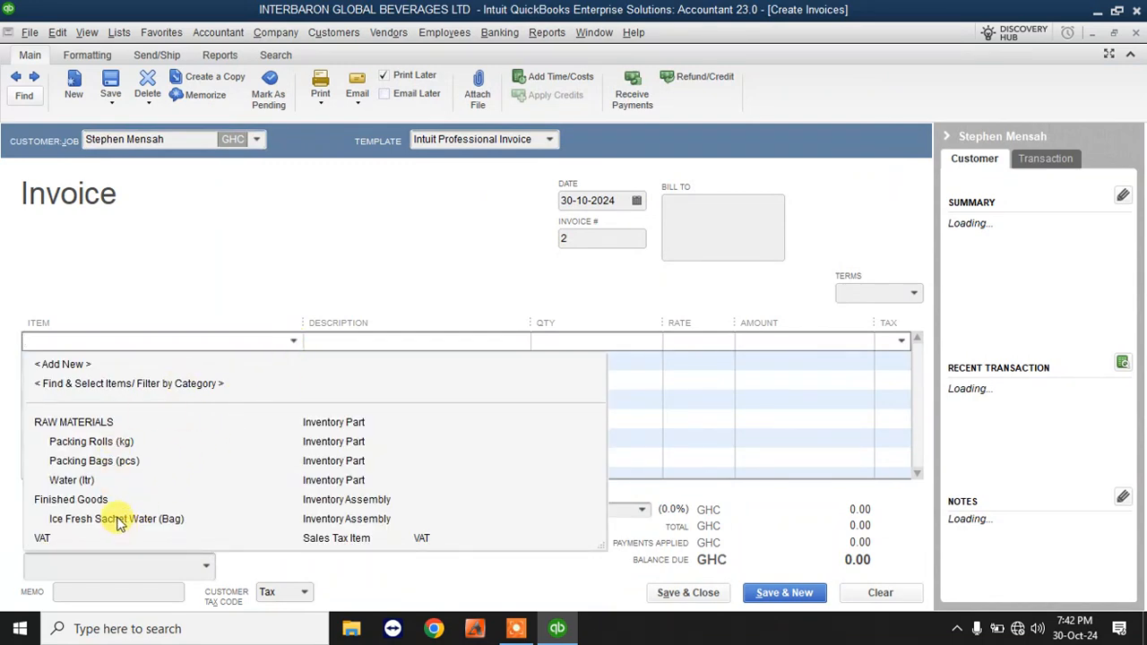
left_click(119, 519)
left_click(578, 341)
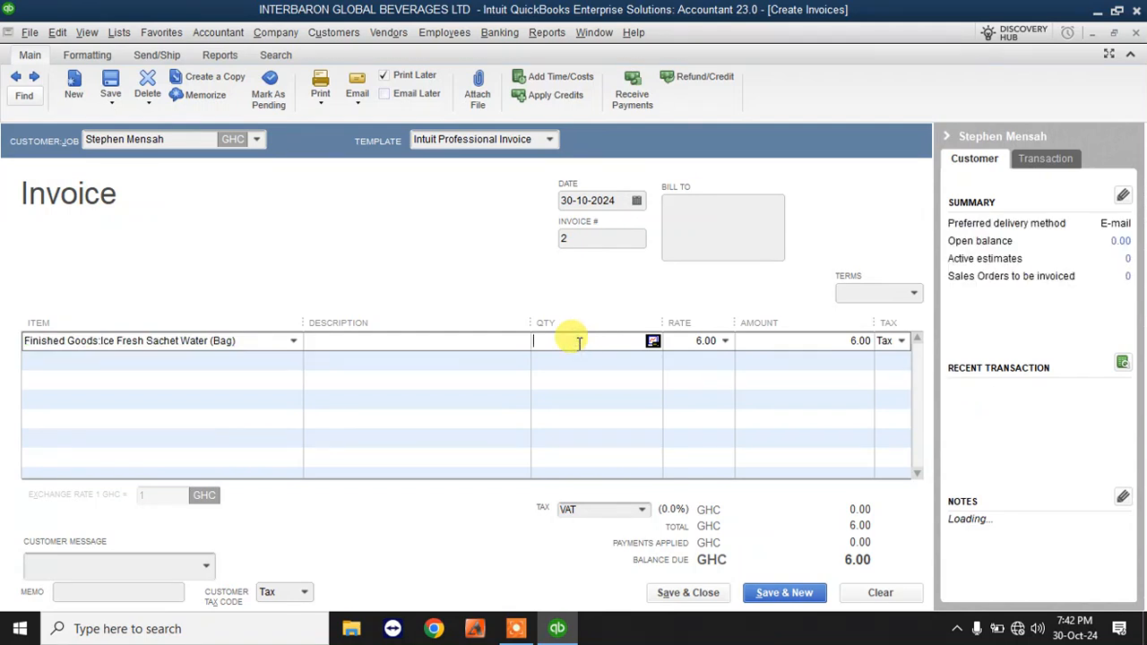
type("4")
left_click(628, 385)
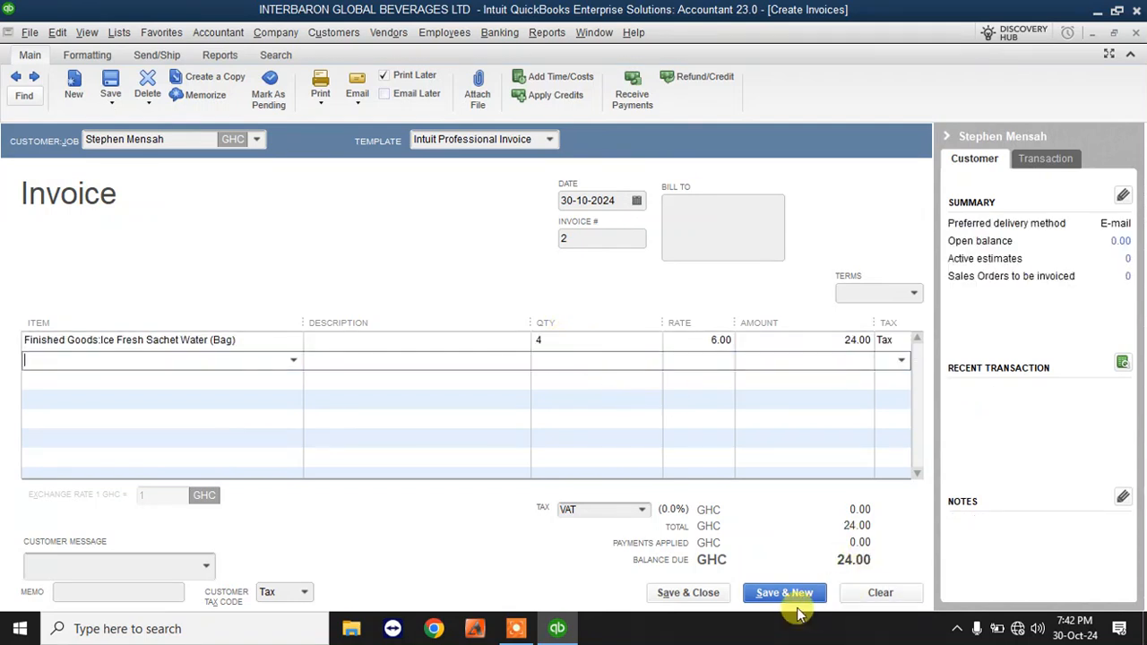
left_click(746, 597)
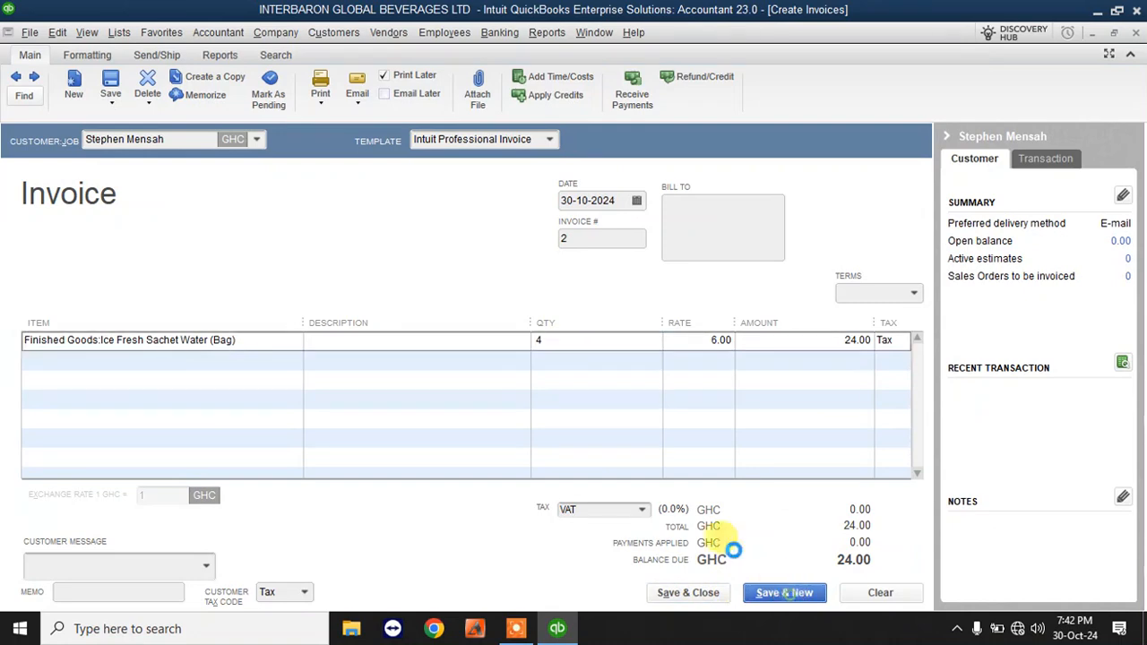
- Invoice the last customer in the list for 12 of Ice Fresh Sachet Water (Bag), and save it to start a new invoice
left_click(260, 140)
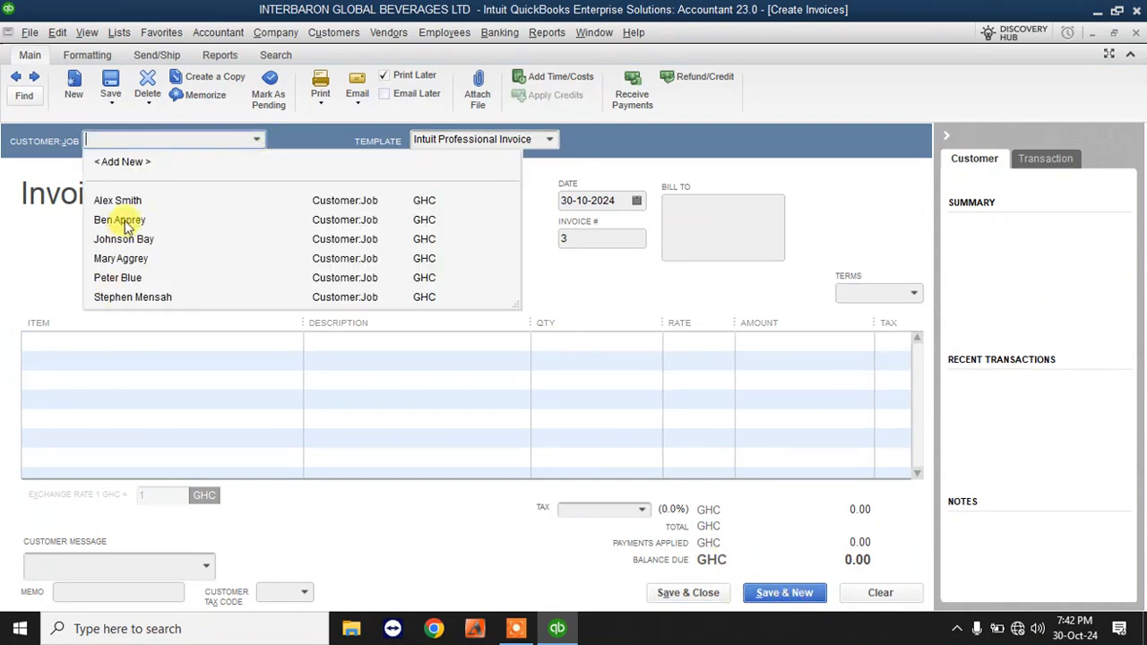
left_click(134, 297)
left_click(294, 343)
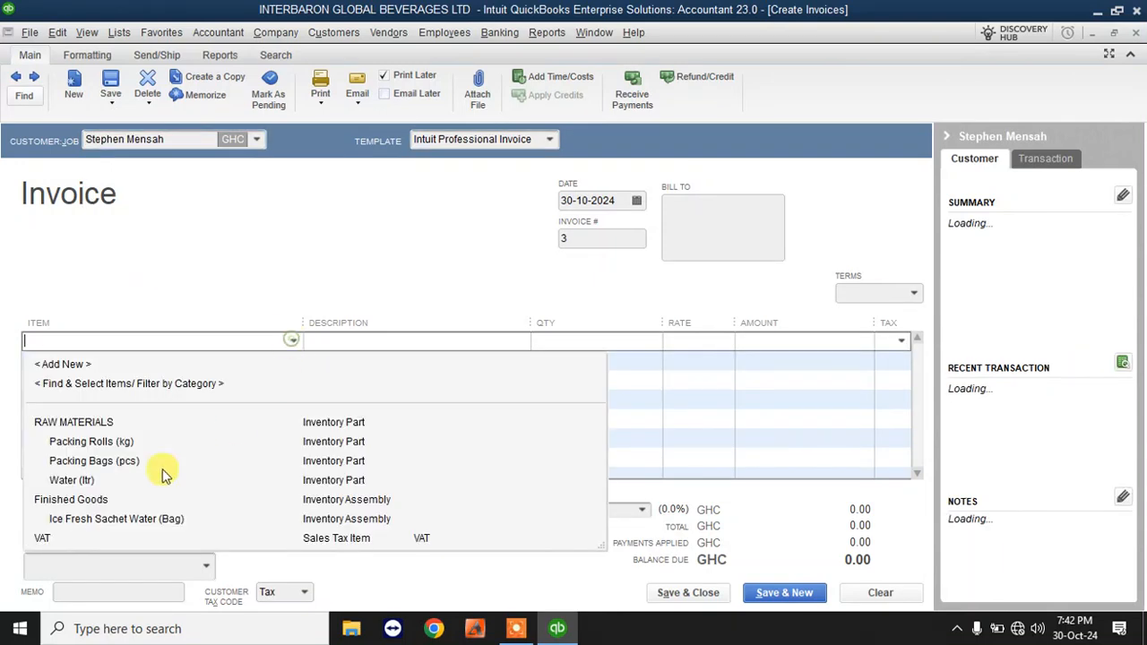
left_click(102, 515)
left_click(563, 346)
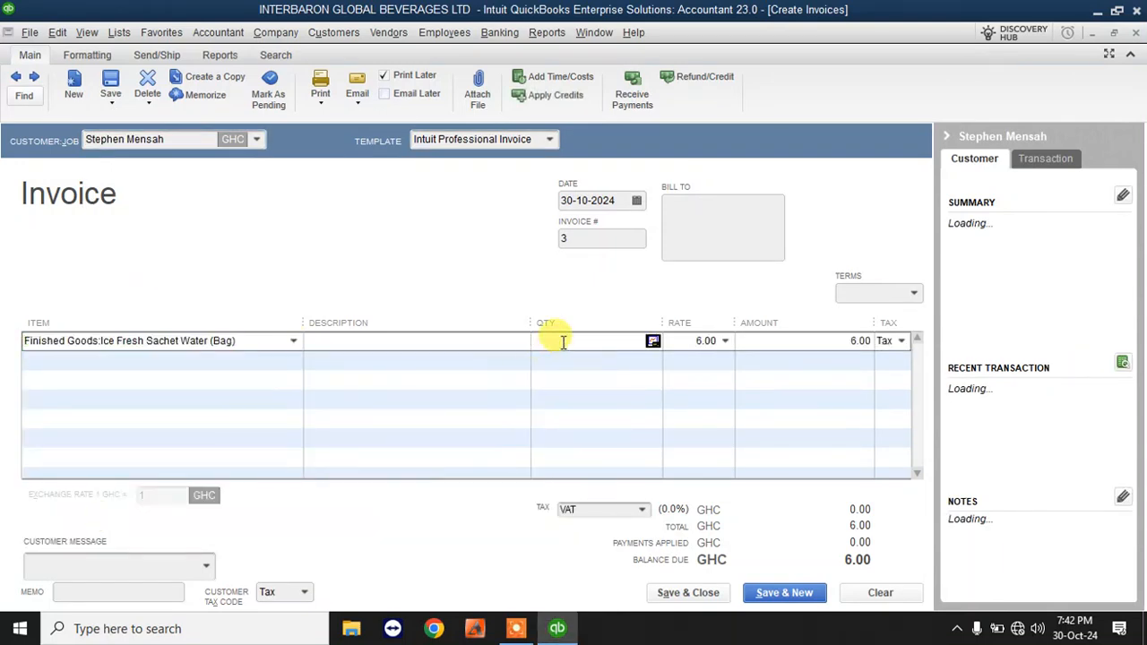
left_click(710, 402)
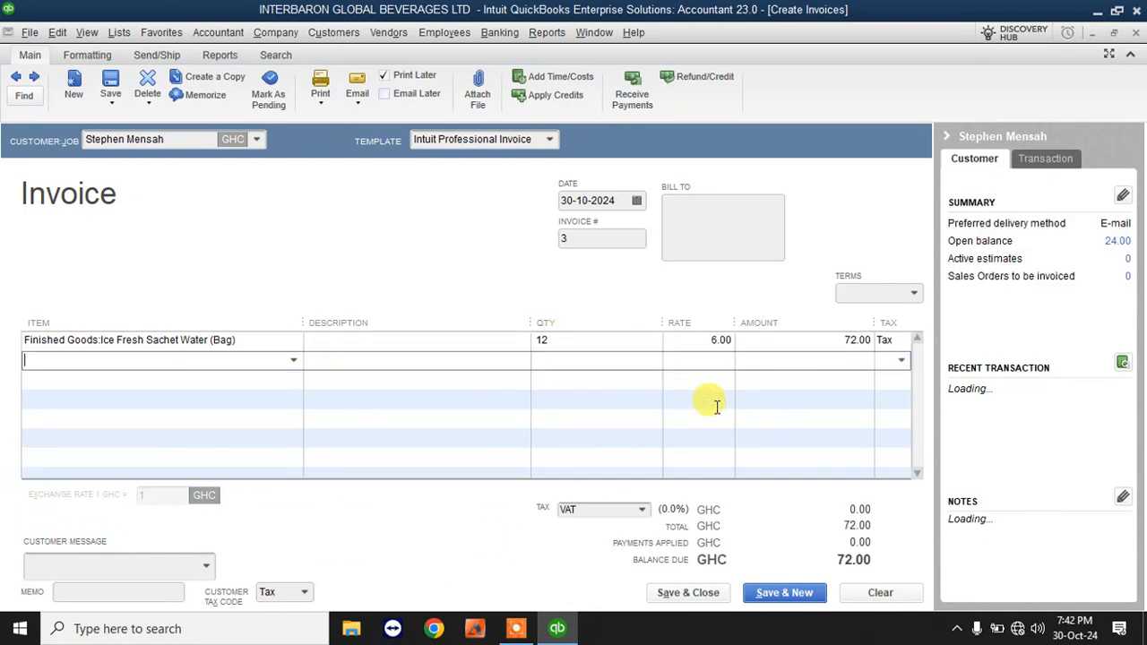
left_click(789, 594)
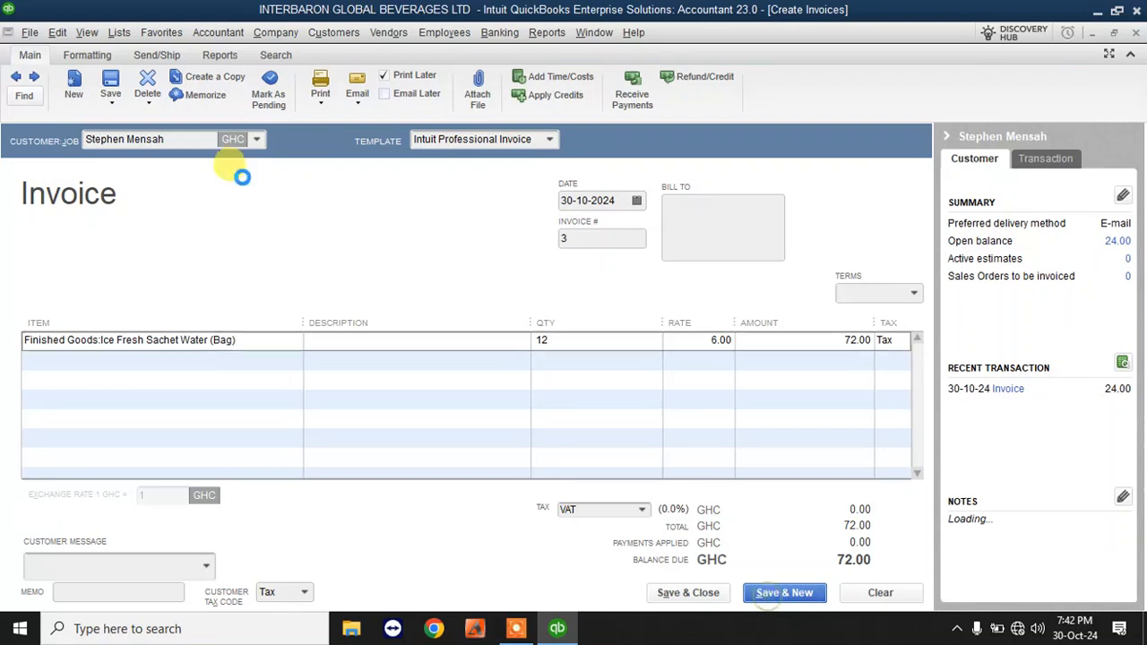
- Invoice the customer from the first cash sale for 2 of Ice Fresh Sachet Water (Bag), and save and close the invoice
left_click(259, 141)
left_click(151, 258)
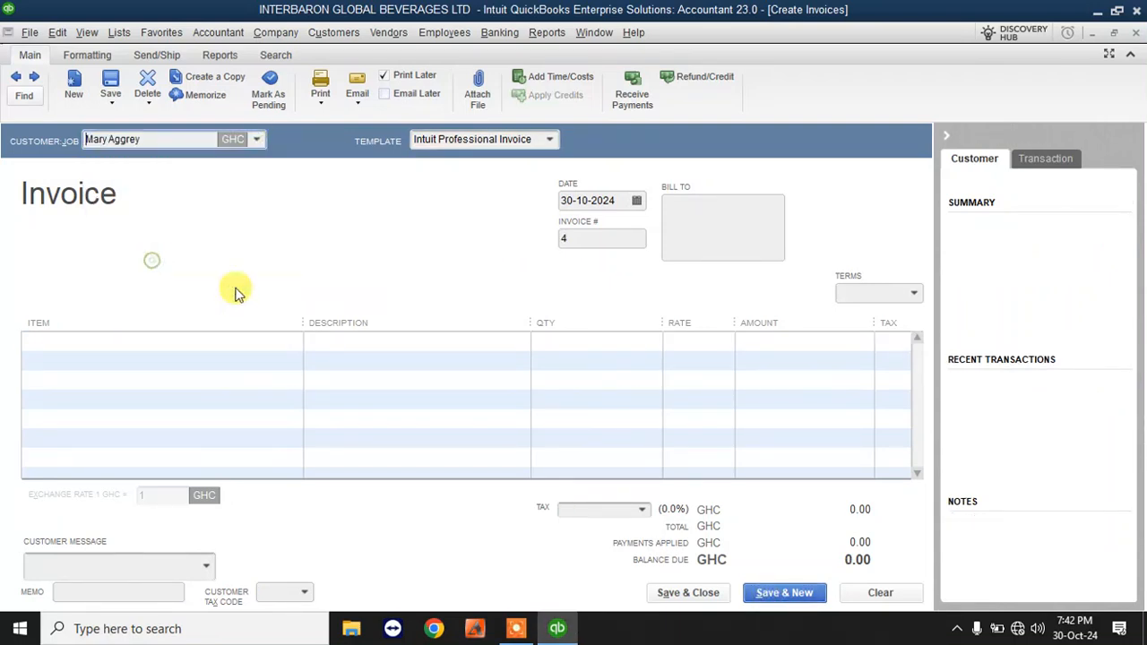
left_click(295, 347)
left_click(293, 344)
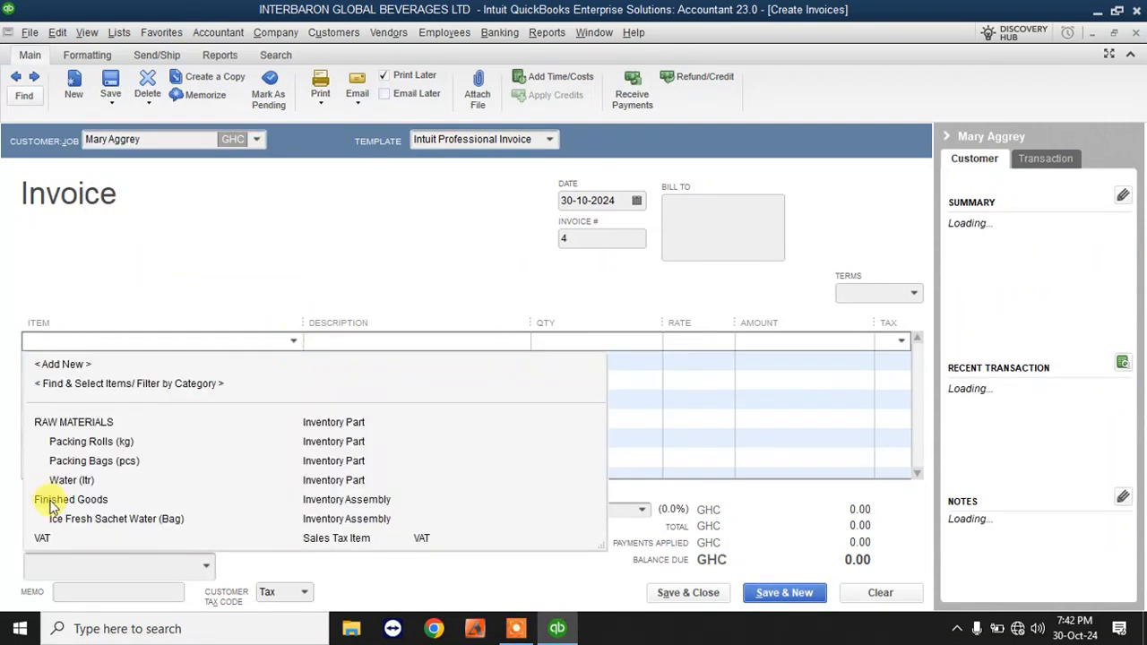
left_click(64, 521)
left_click(586, 341)
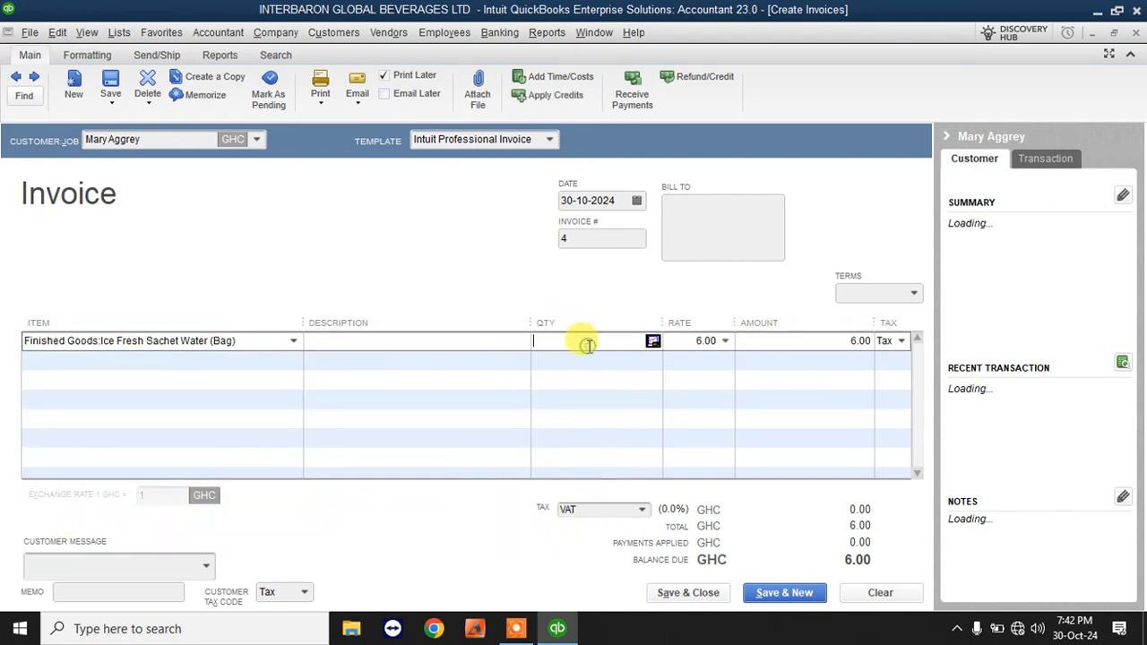
type("2")
left_click(825, 395)
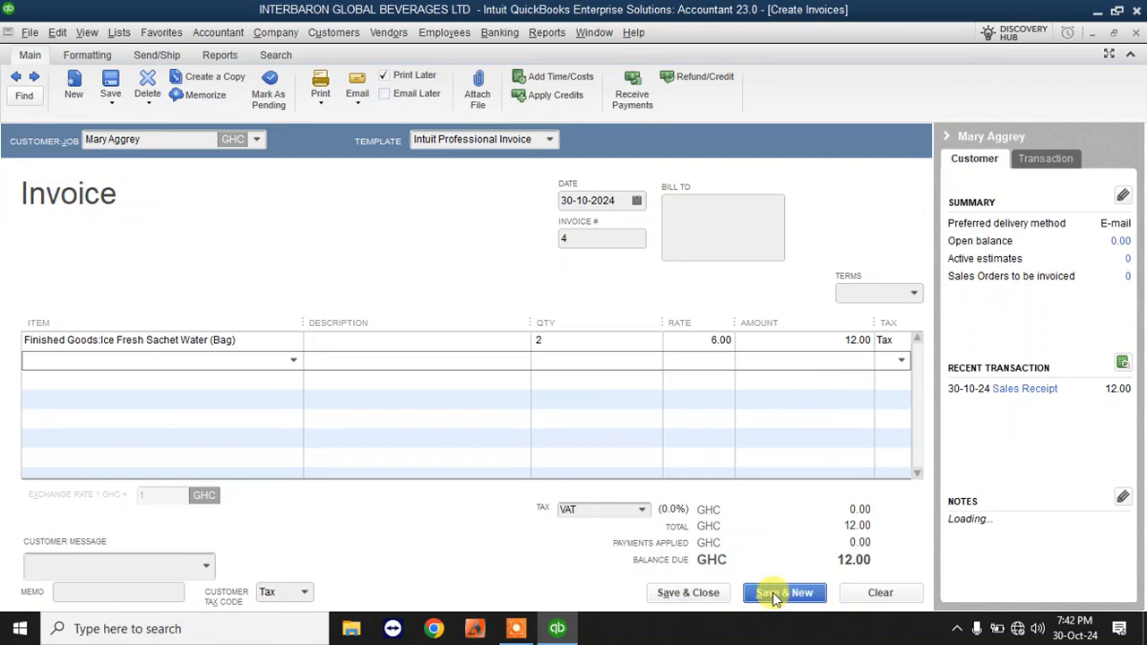
left_click(712, 594)
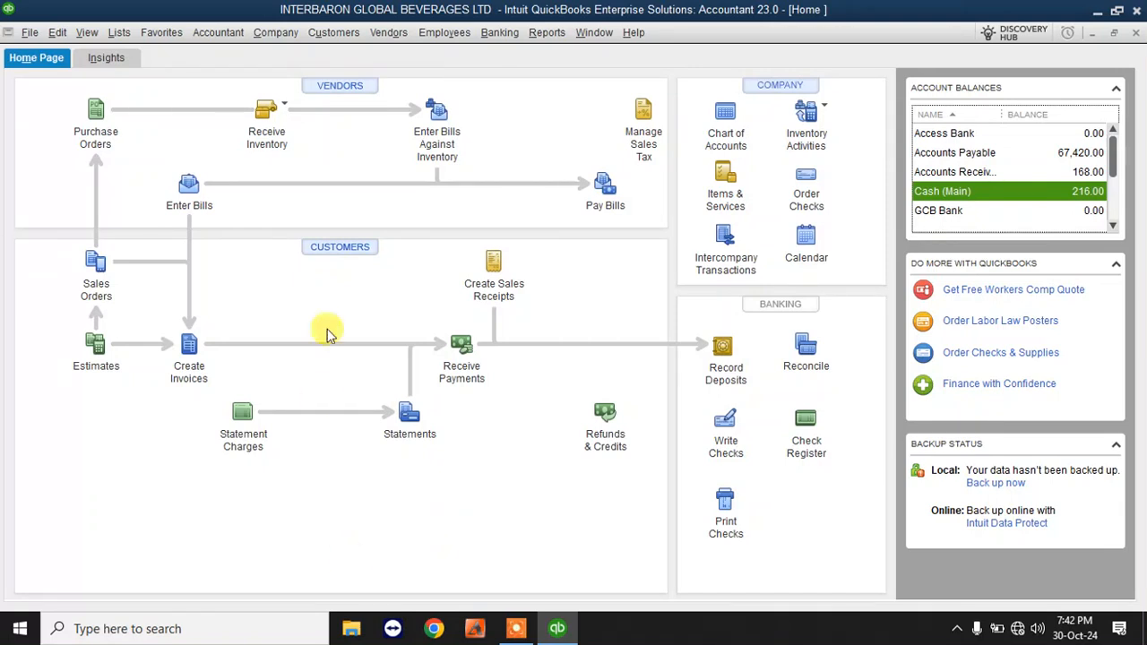
- Review the Sales by Item Summary report for the month to date and close it
left_click(546, 34)
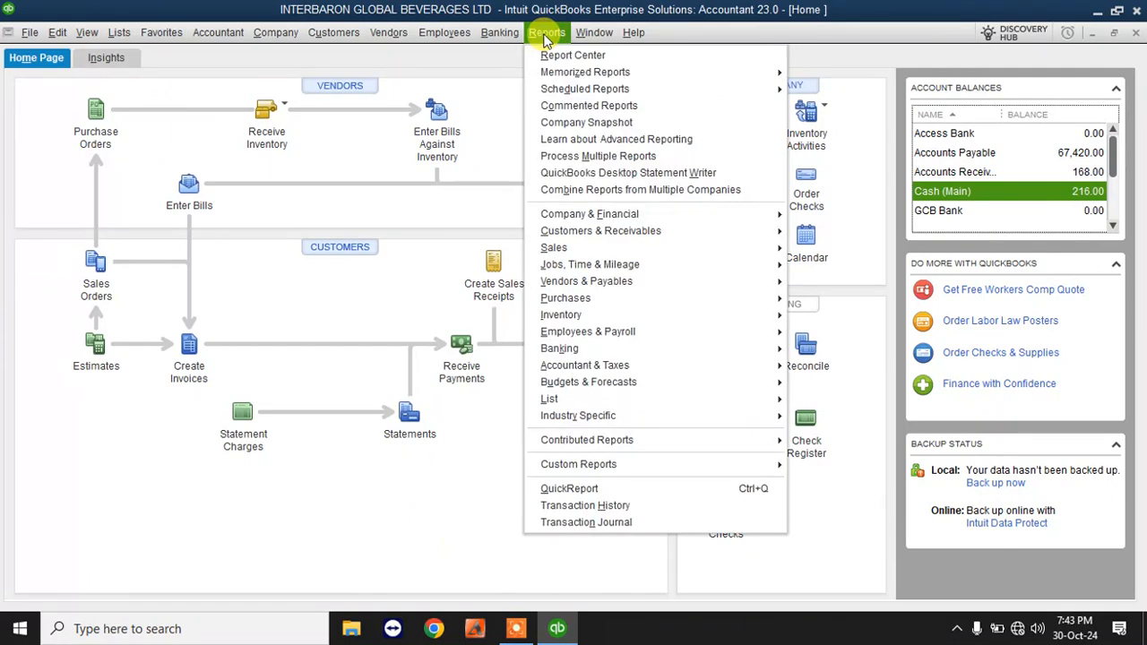
mouse_move(583, 251)
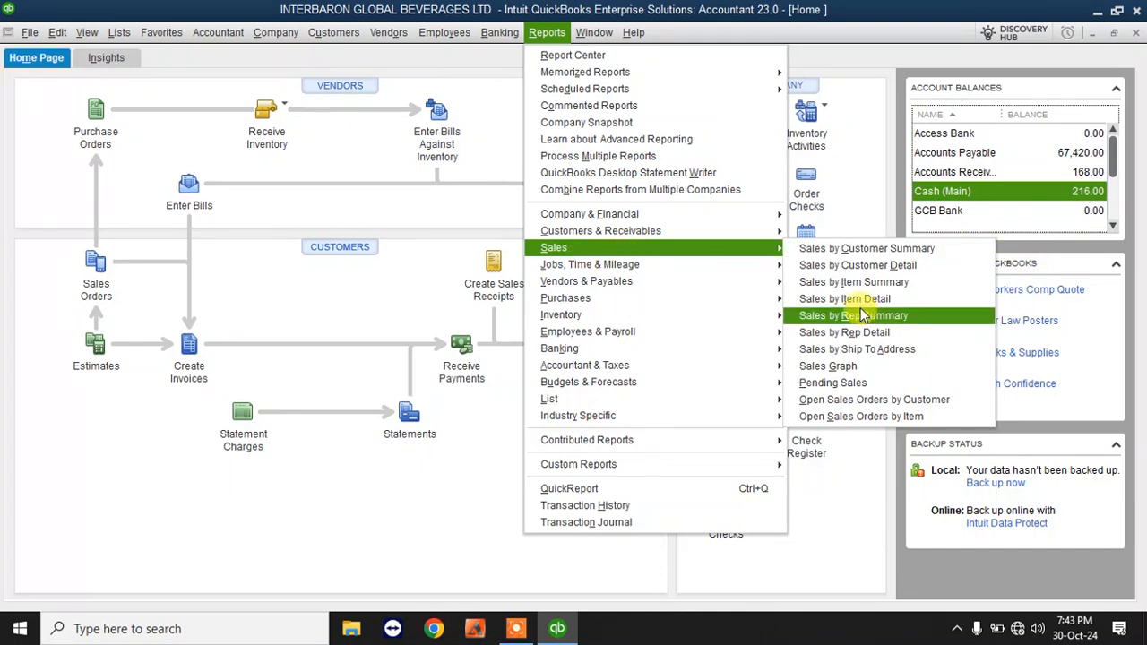
left_click(879, 282)
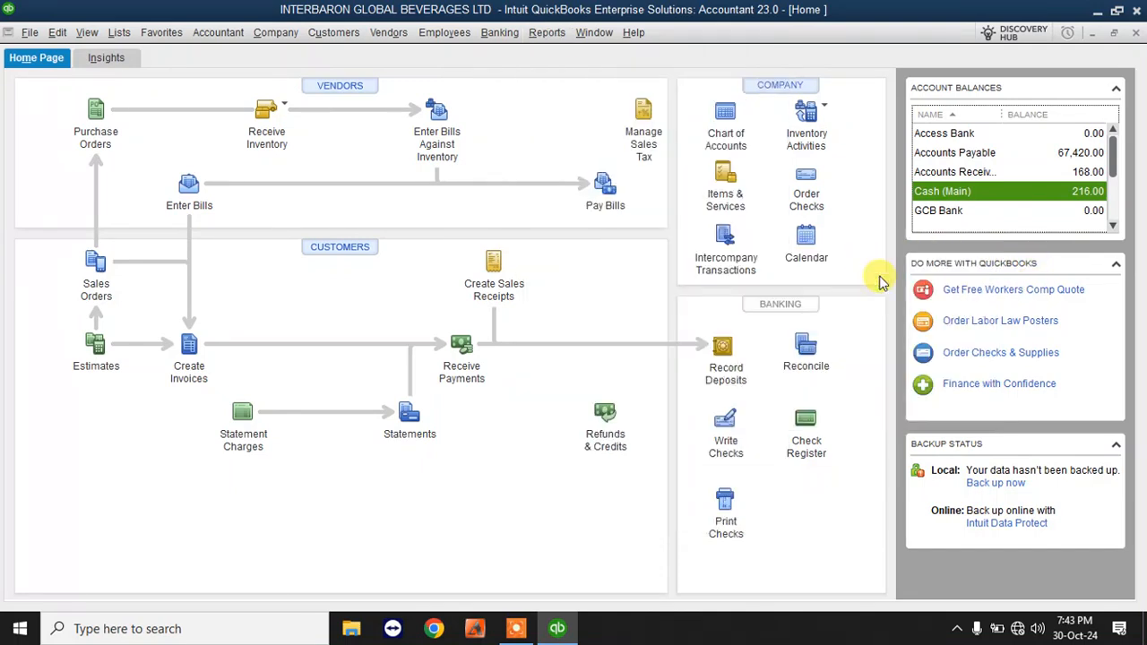
left_click(545, 259)
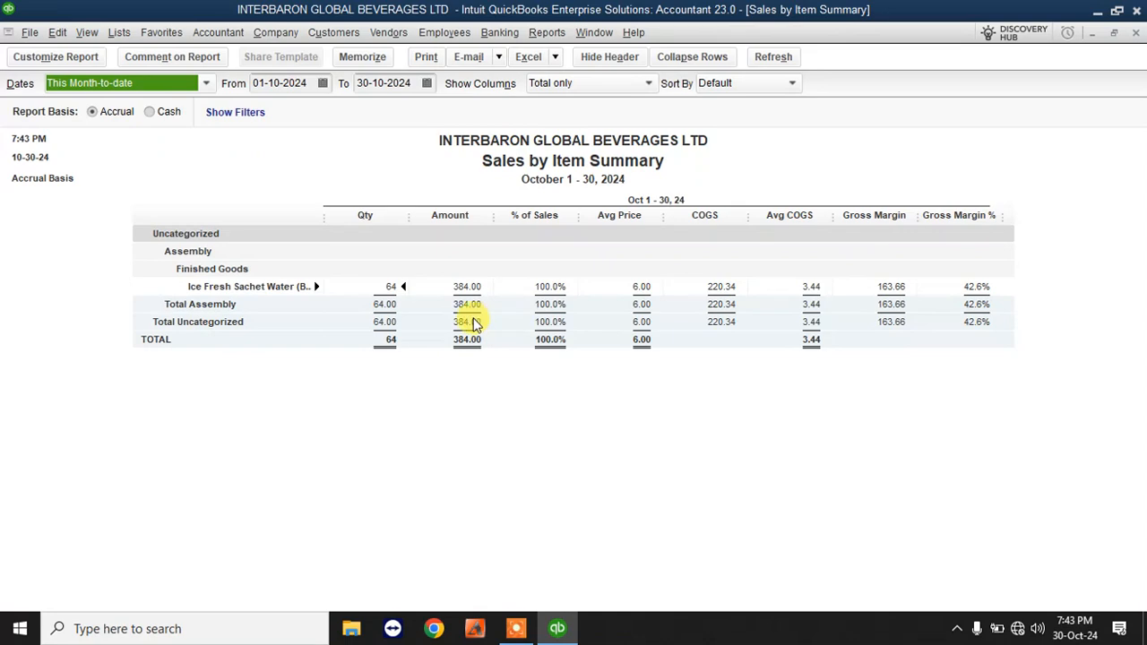
left_click(1137, 36)
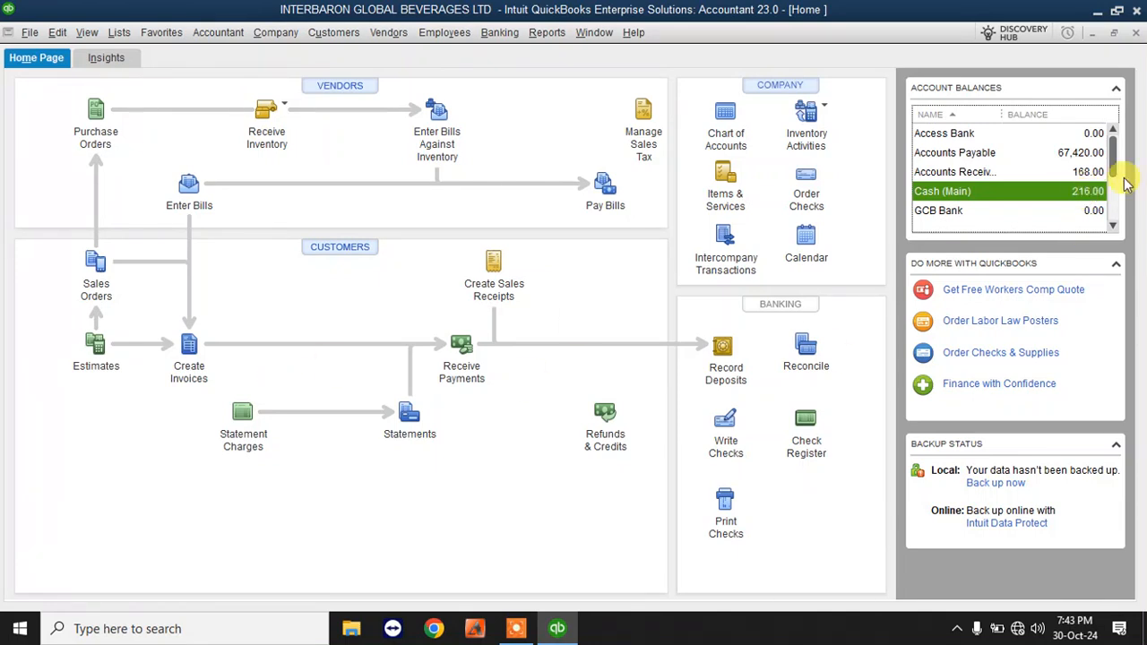
- Run the Profit & Loss Standard report for Today, and open its Sales transaction detail with the Split column widened
left_click(547, 33)
mouse_move(609, 219)
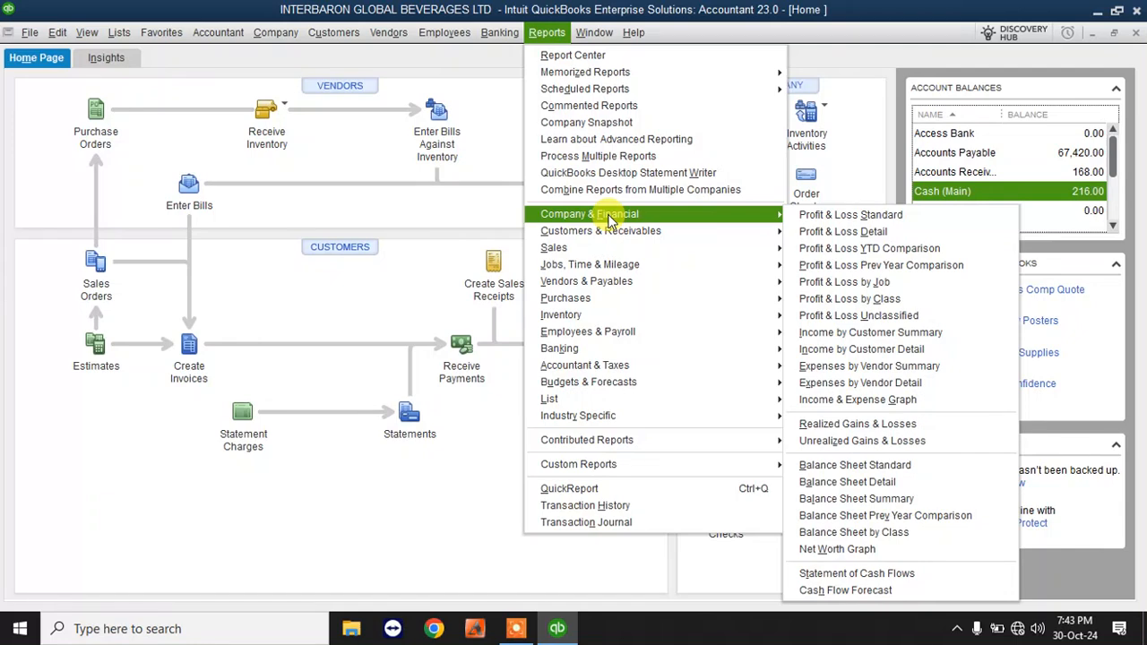
left_click(885, 220)
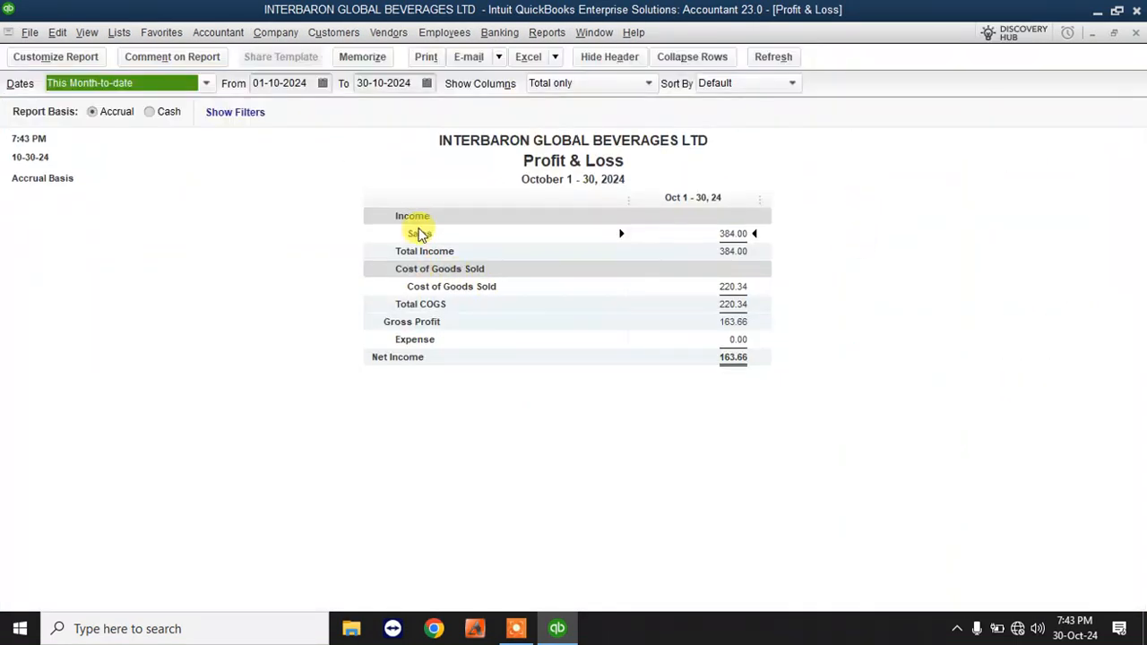
left_click(133, 83)
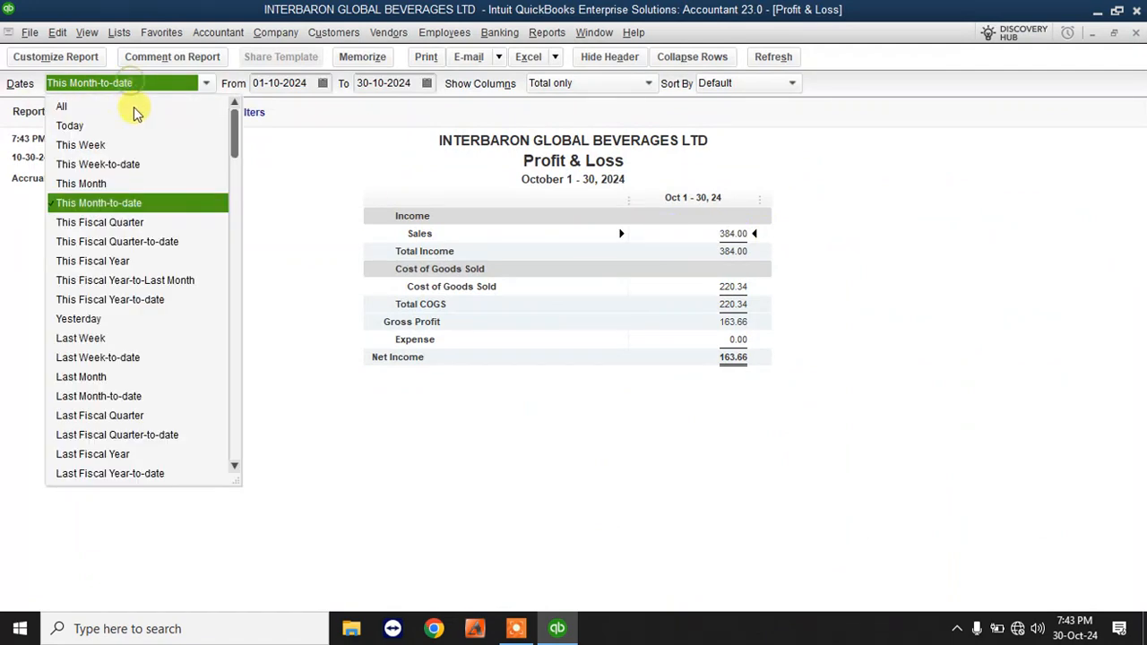
left_click(60, 123)
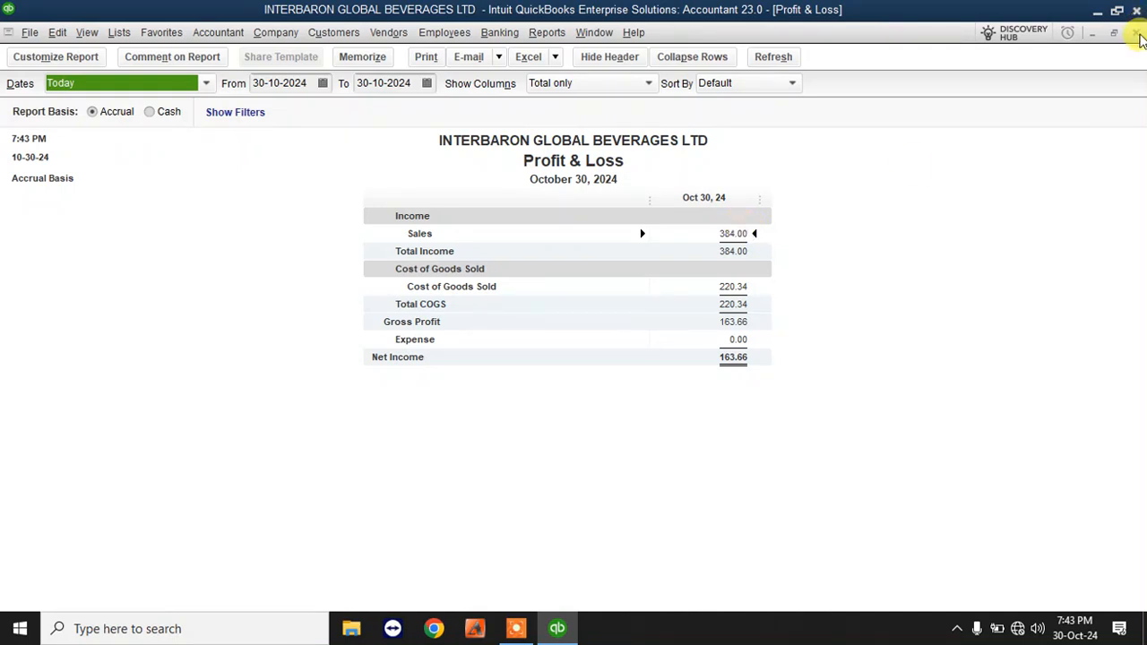
double_click(735, 235)
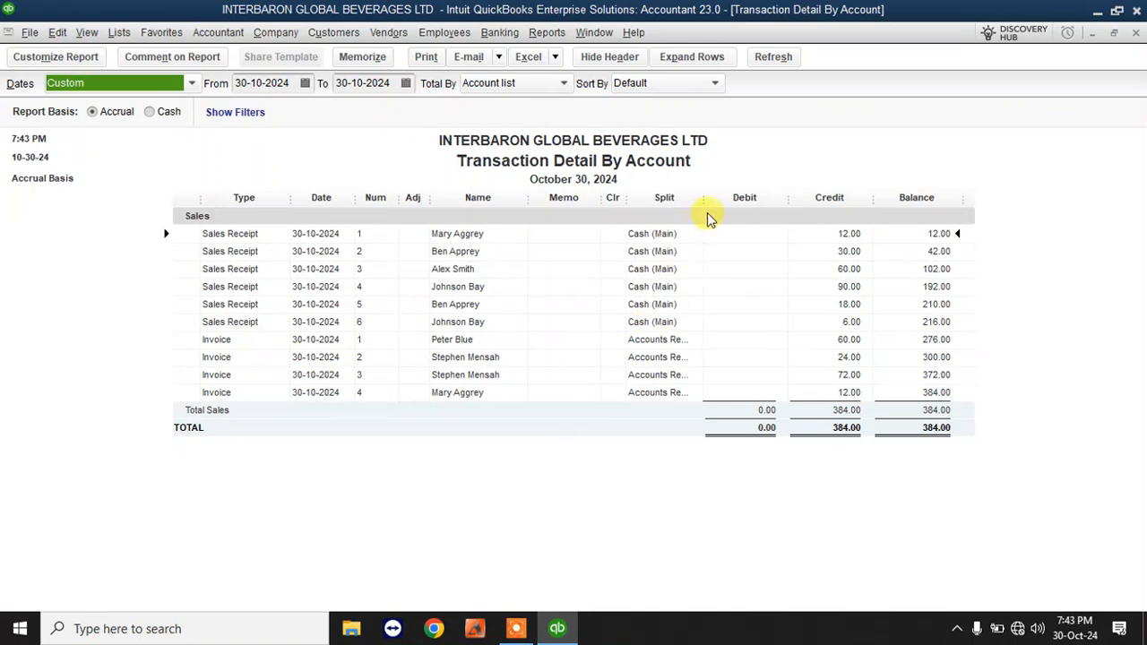
left_click_drag(704, 197, 785, 193)
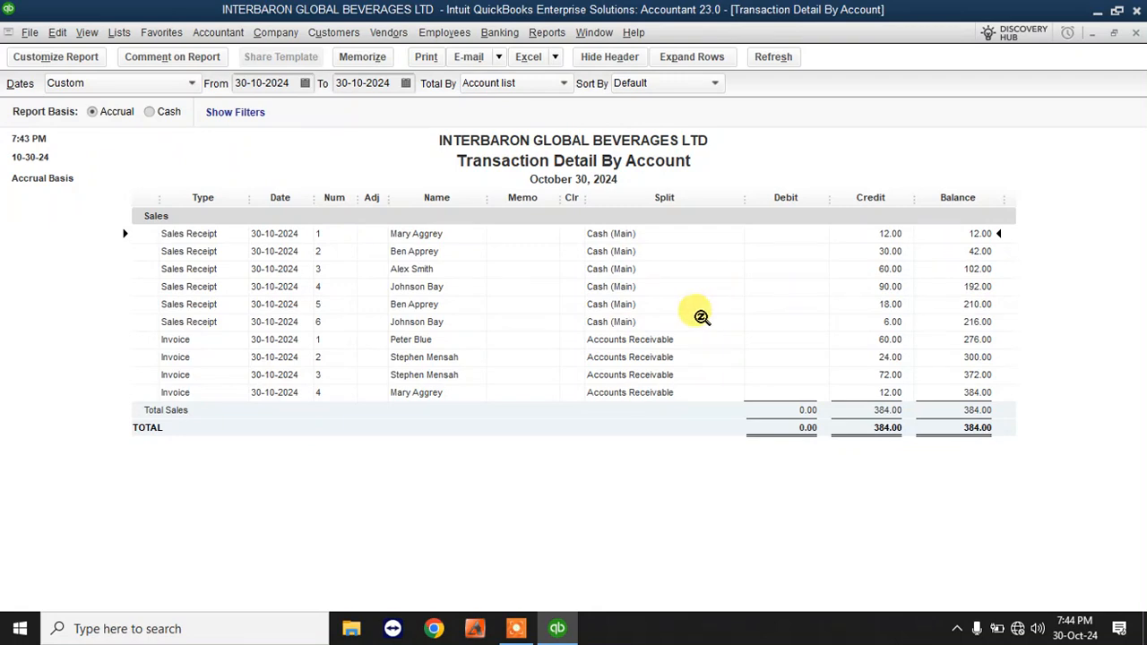
- Filter the Transaction Detail By Account report to the Sales Receipt transaction type to review the cash sales
left_click(70, 61)
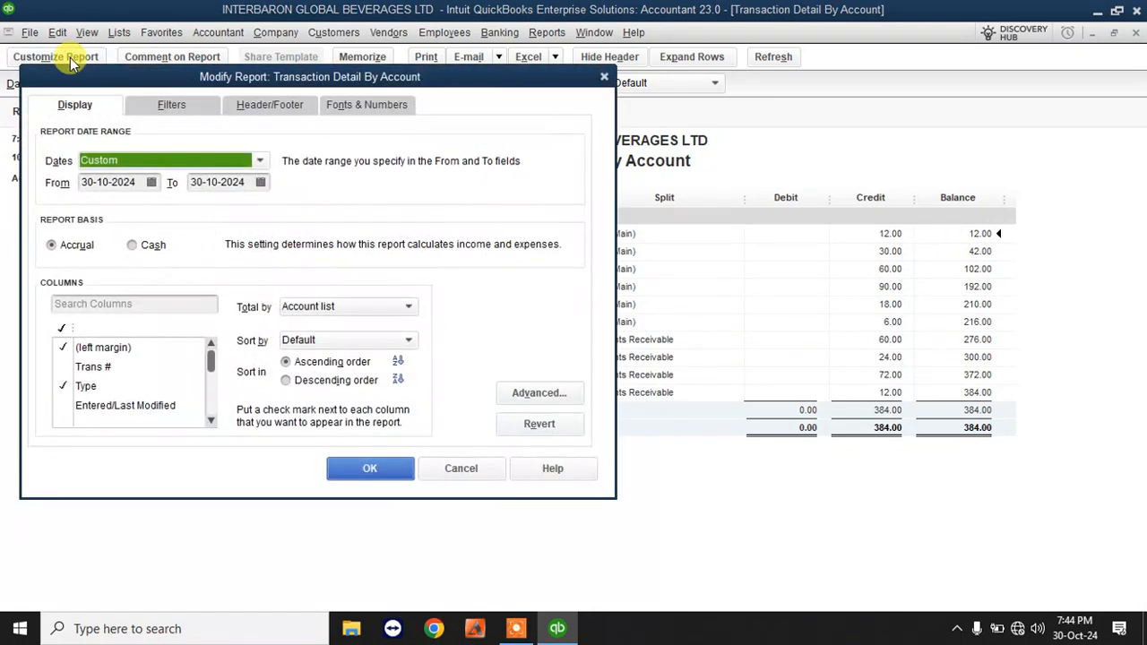
left_click(173, 107)
left_click(98, 258)
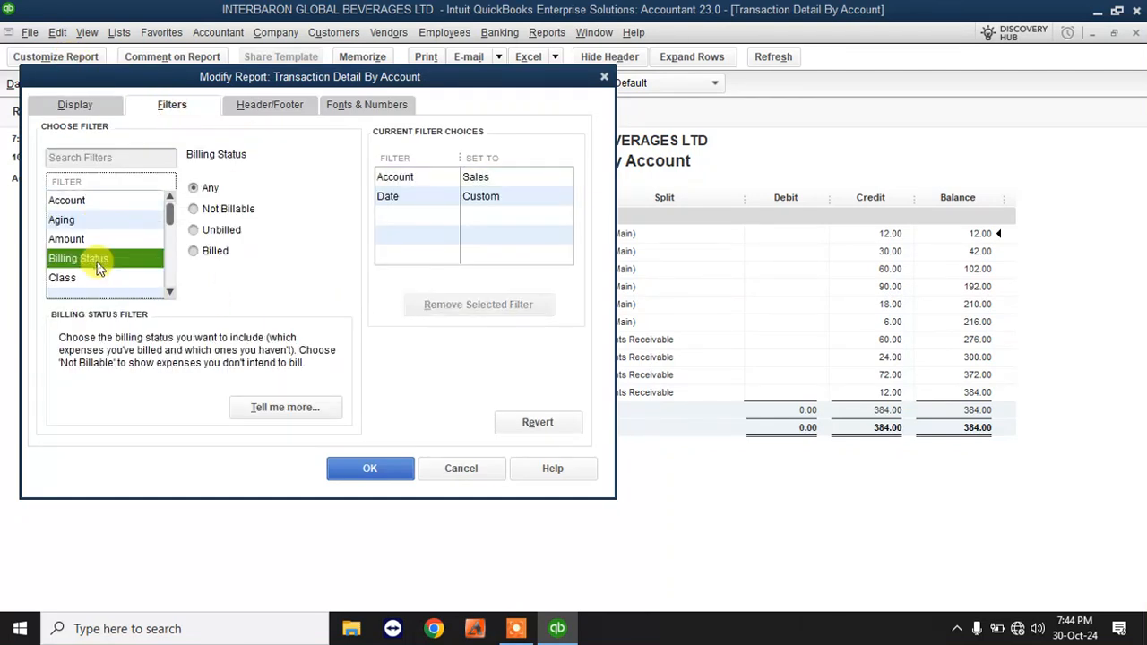
key("t")
left_click(117, 278)
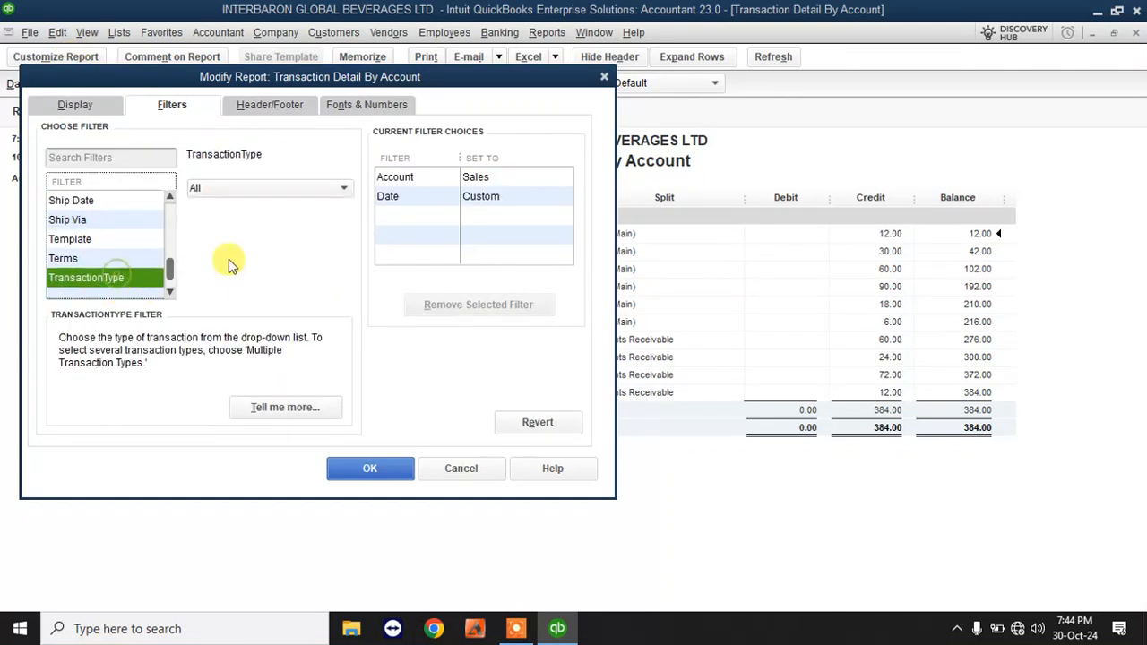
left_click(340, 190)
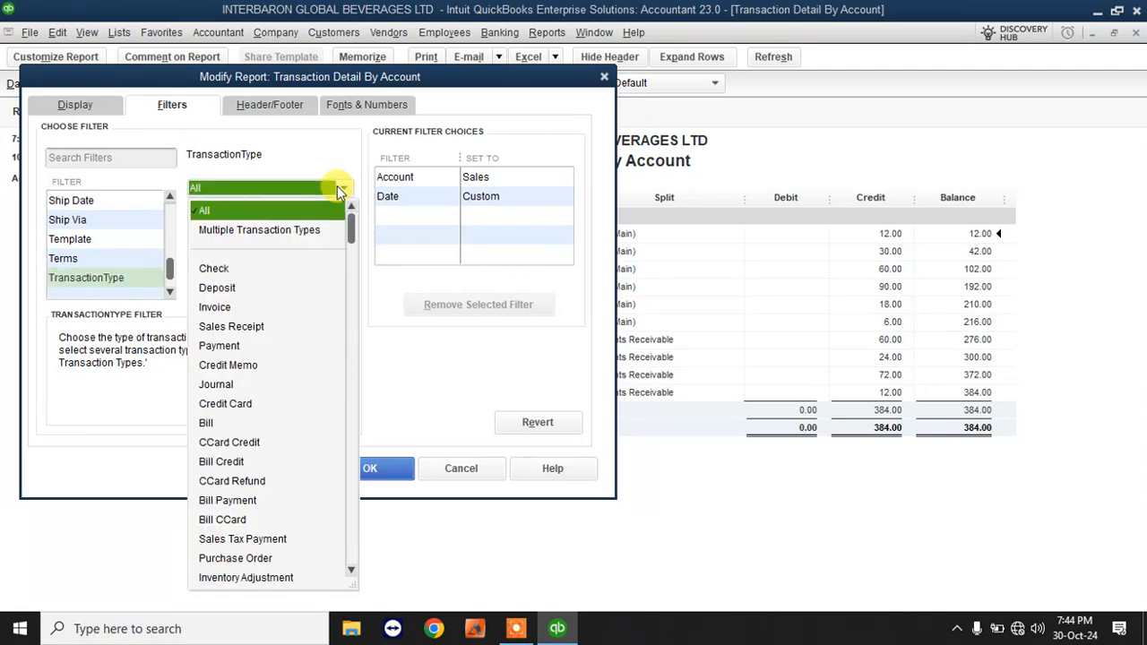
left_click(251, 327)
left_click(342, 478)
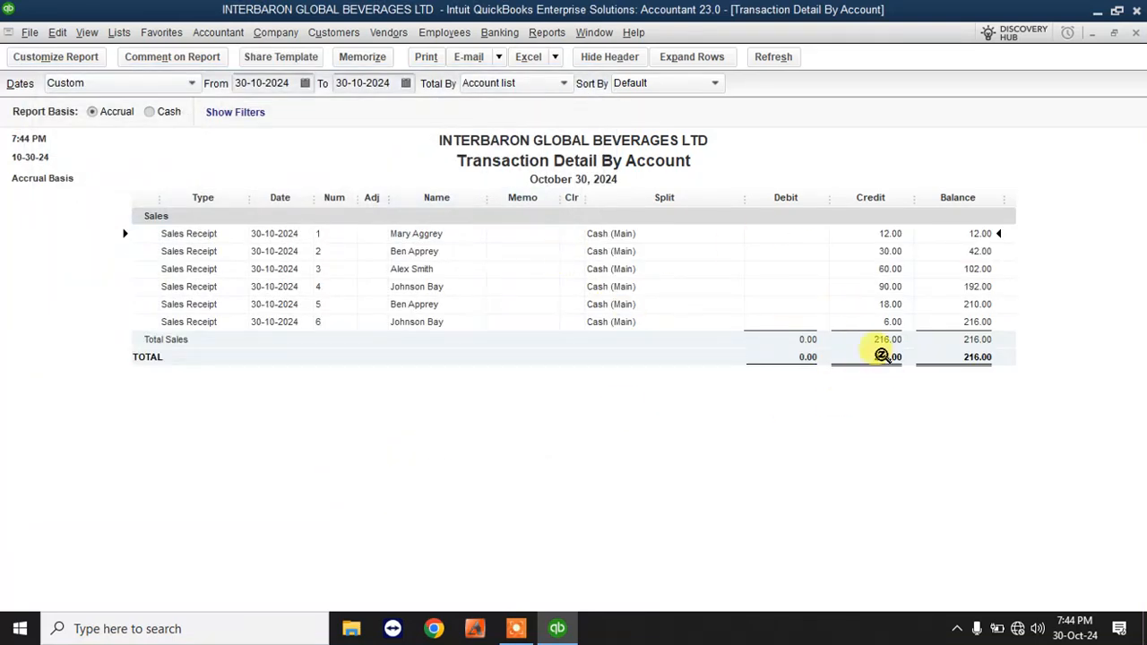
- Close the transaction detail and Profit & Loss reports without memorizing them
left_click(1137, 33)
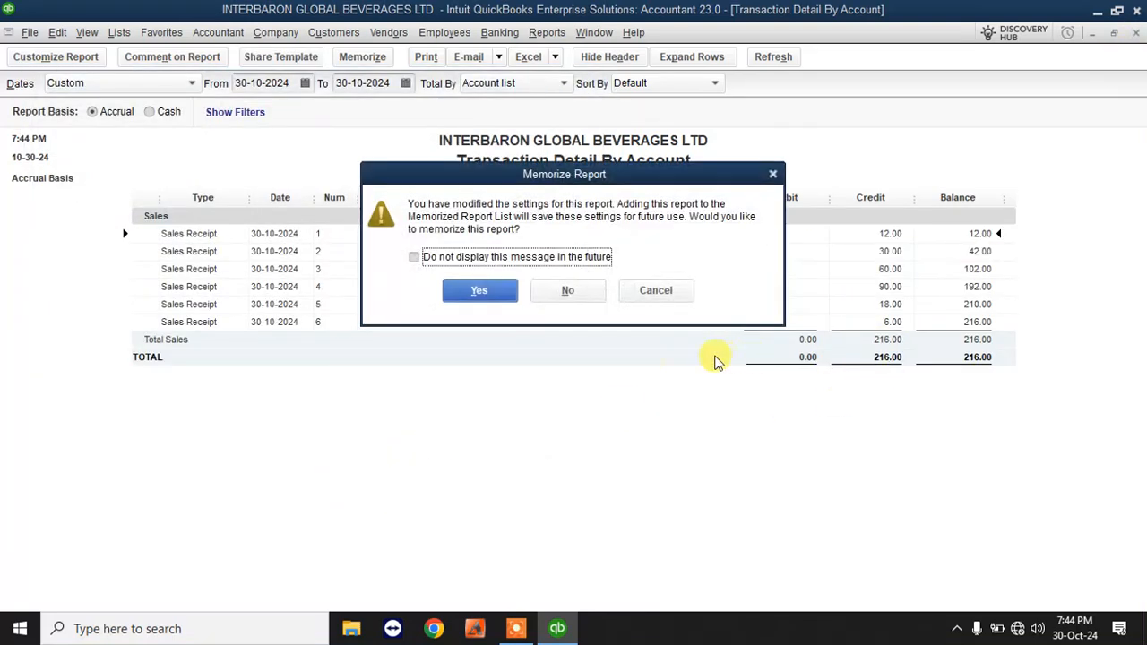
left_click(566, 292)
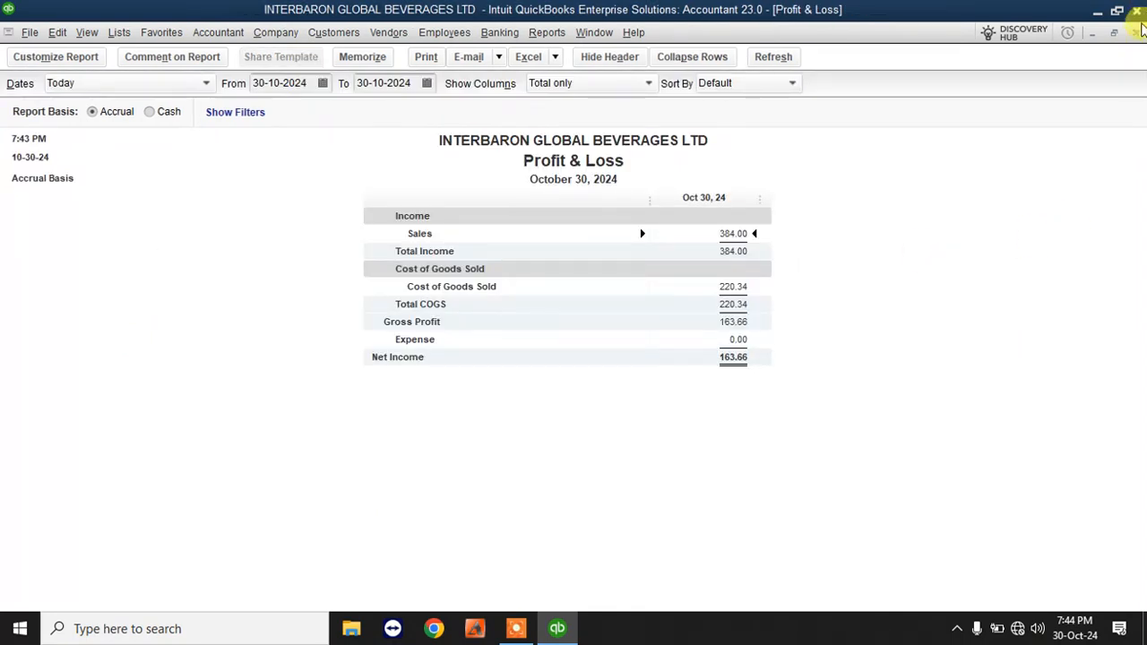
left_click(1137, 35)
left_click(589, 291)
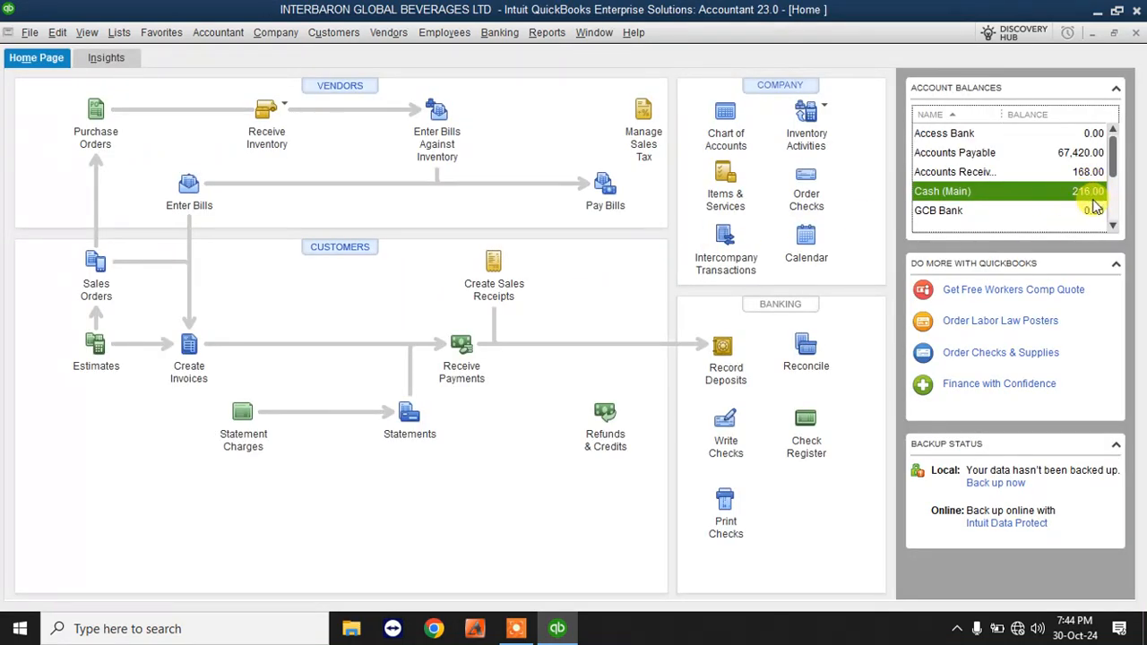
- Run the Profit & Loss Standard report for Today again and open the transactions behind its Sales amount
left_click(545, 32)
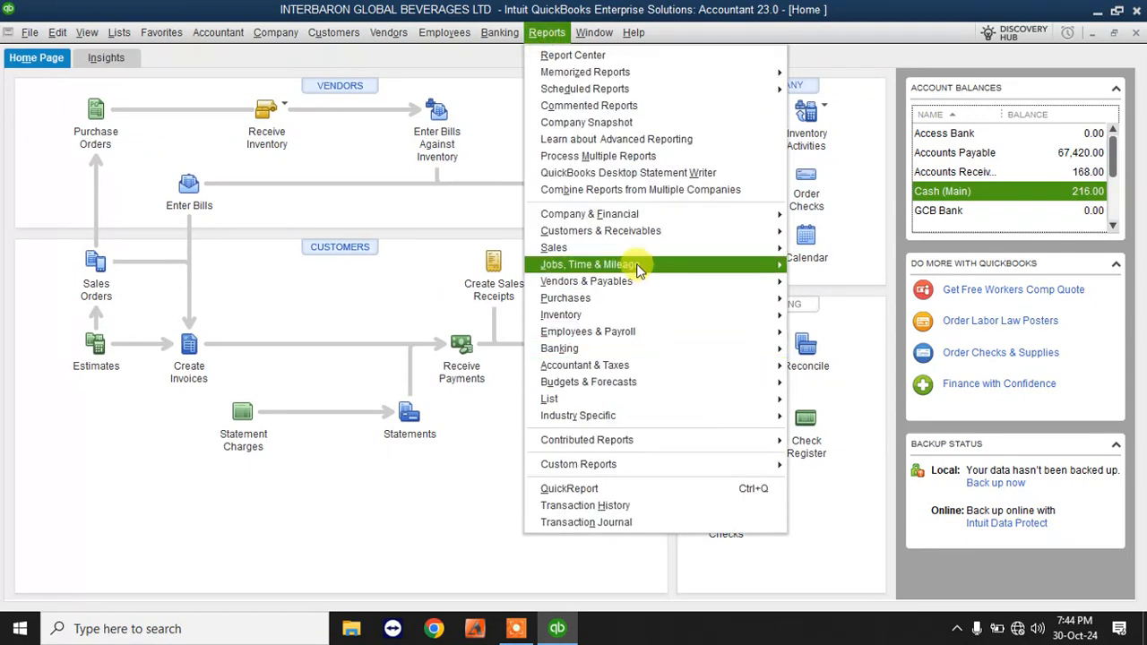
mouse_move(620, 220)
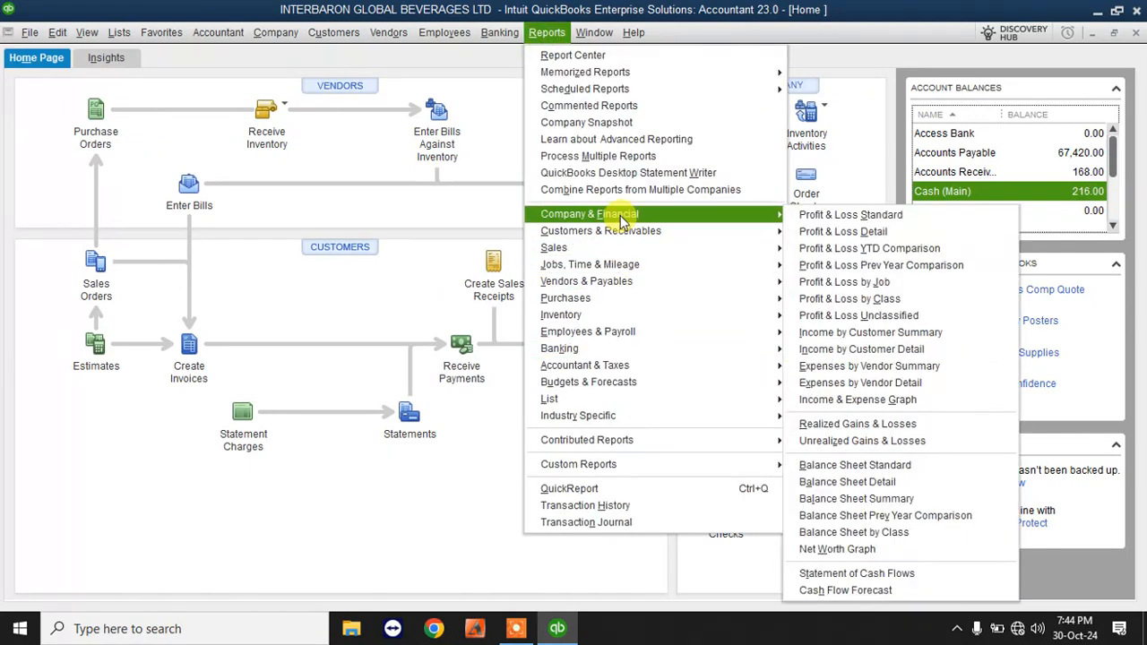
left_click(816, 215)
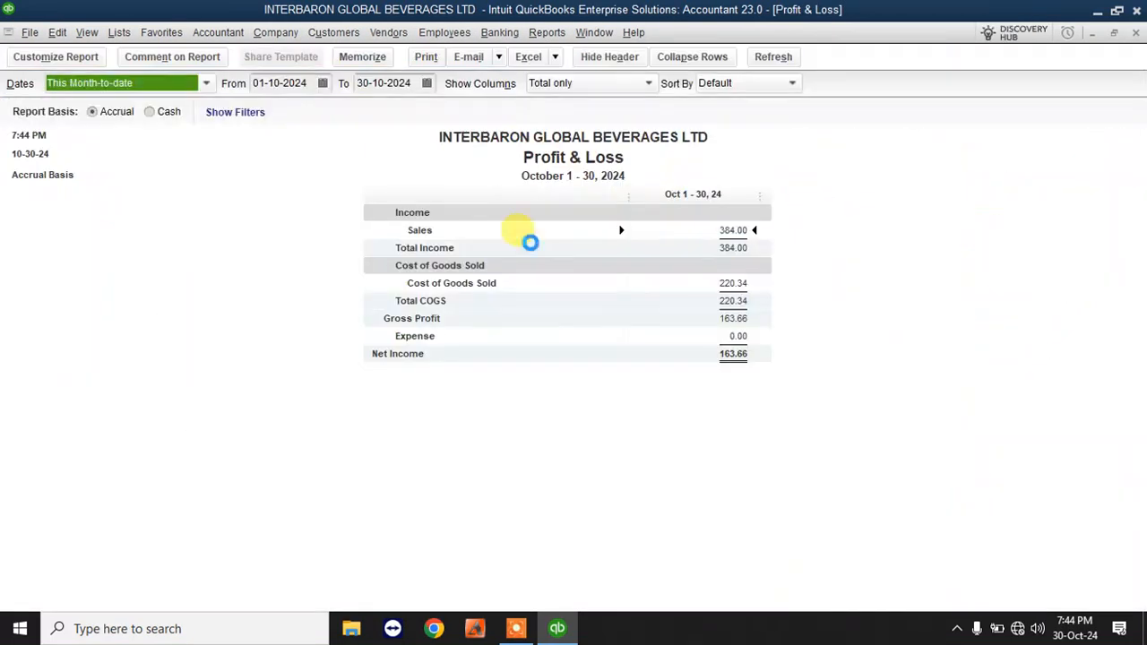
left_click(117, 82)
left_click(72, 122)
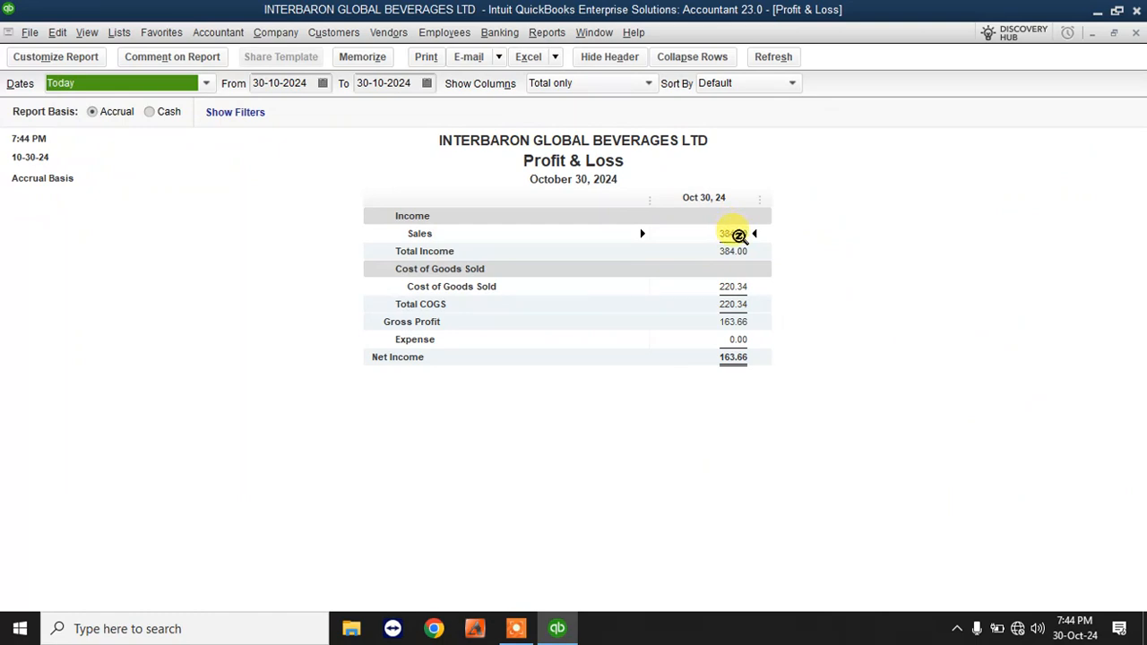
double_click(737, 234)
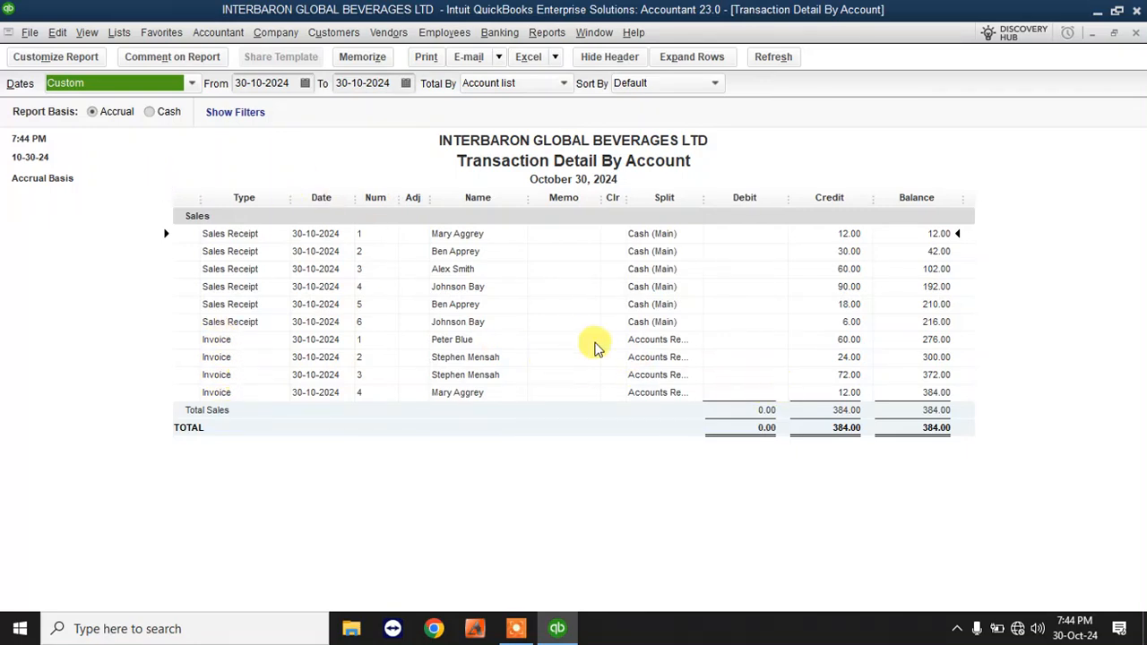
- Restrict the reopened Sales transaction detail to transactions of type Sales Receipt
left_click(65, 58)
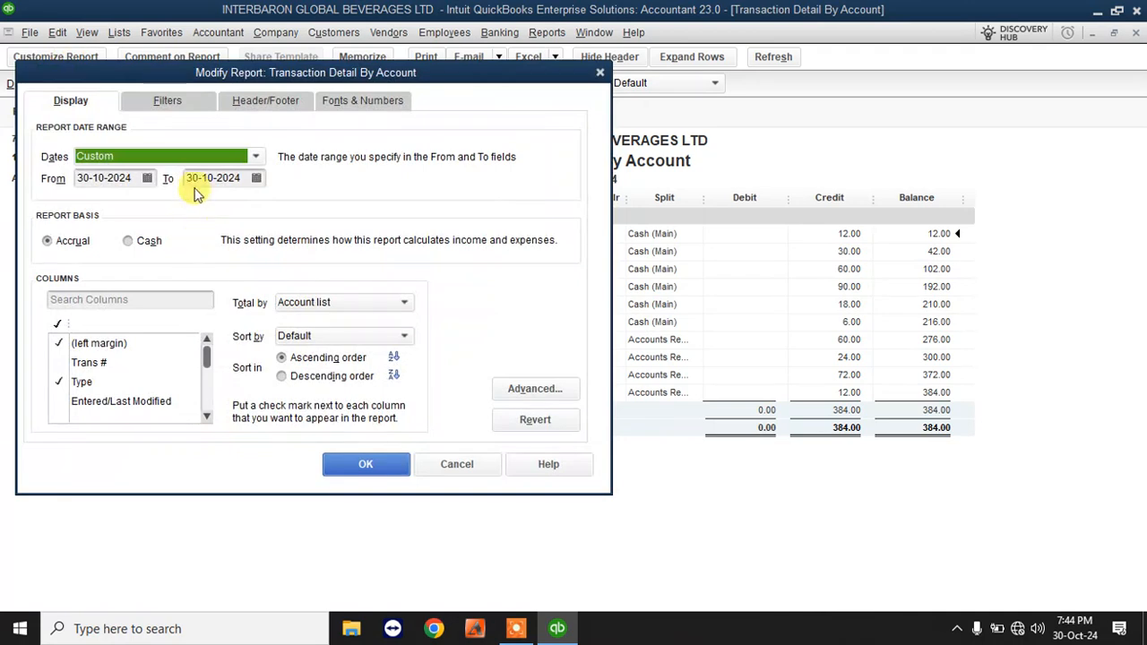
left_click(190, 104)
left_click(80, 237)
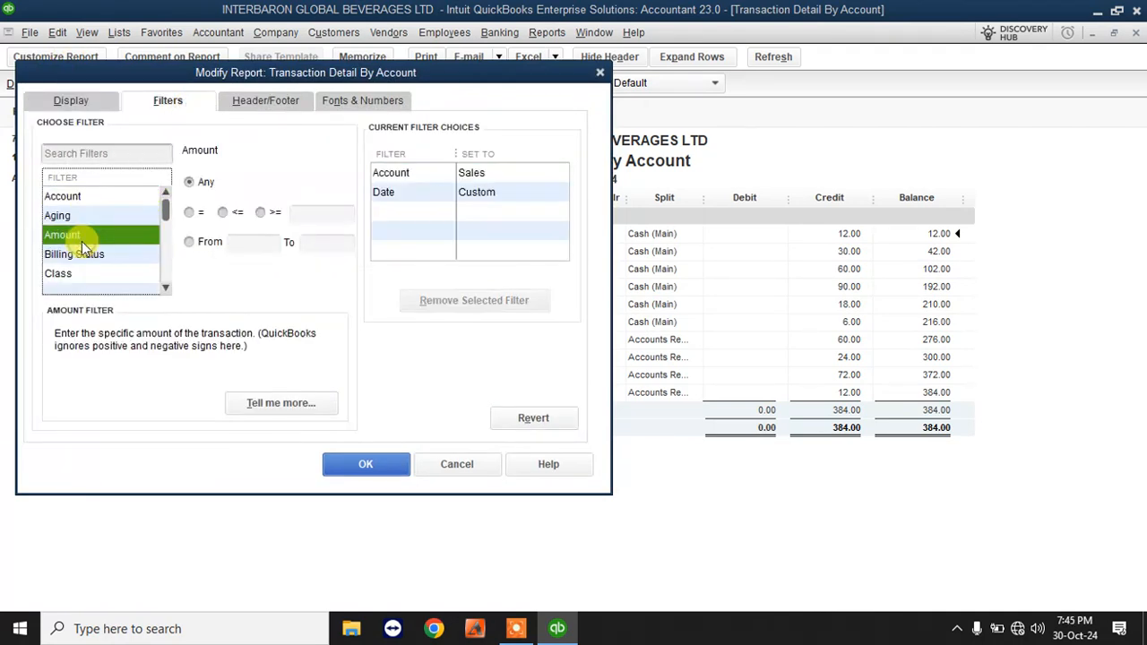
scroll(81, 240, "down", 5)
left_click(80, 237)
left_click(101, 273)
left_click(341, 196)
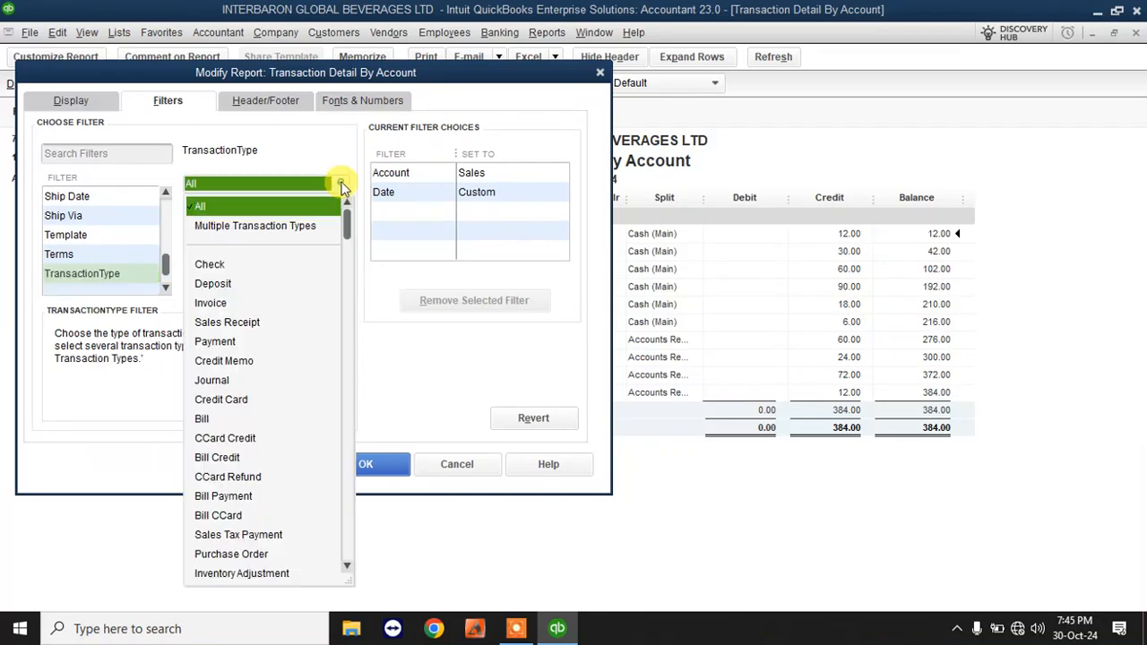
left_click(220, 329)
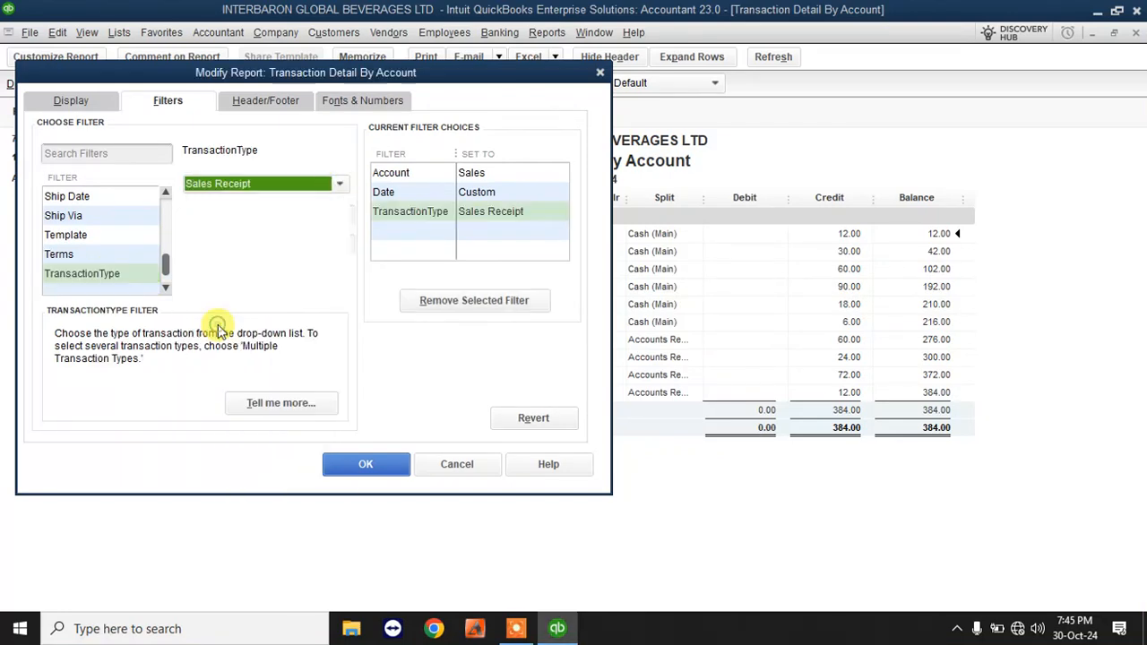
left_click(335, 463)
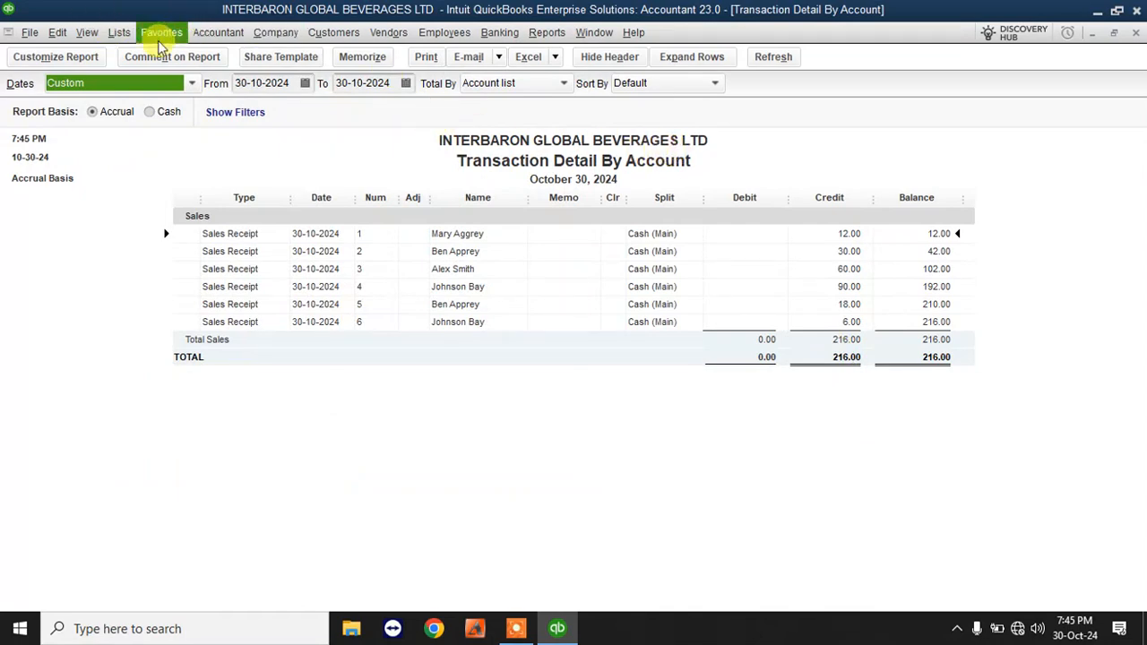
- Change the Transaction Detail By Account report's transaction type filter to Invoice to review the credit sales
left_click(71, 59)
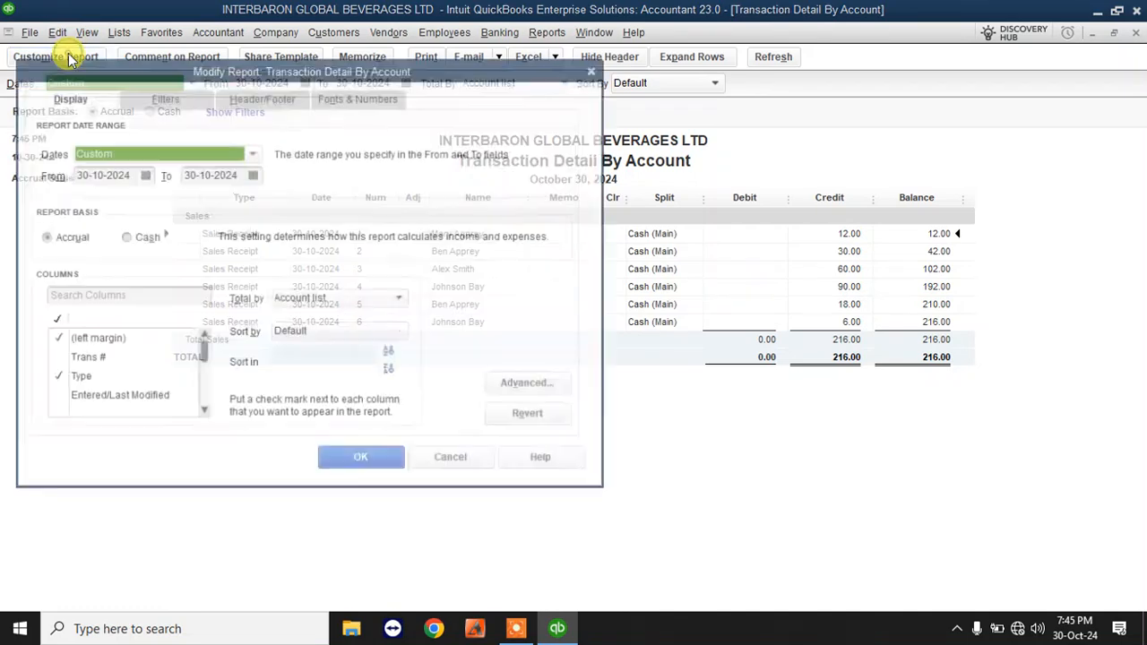
left_click(164, 96)
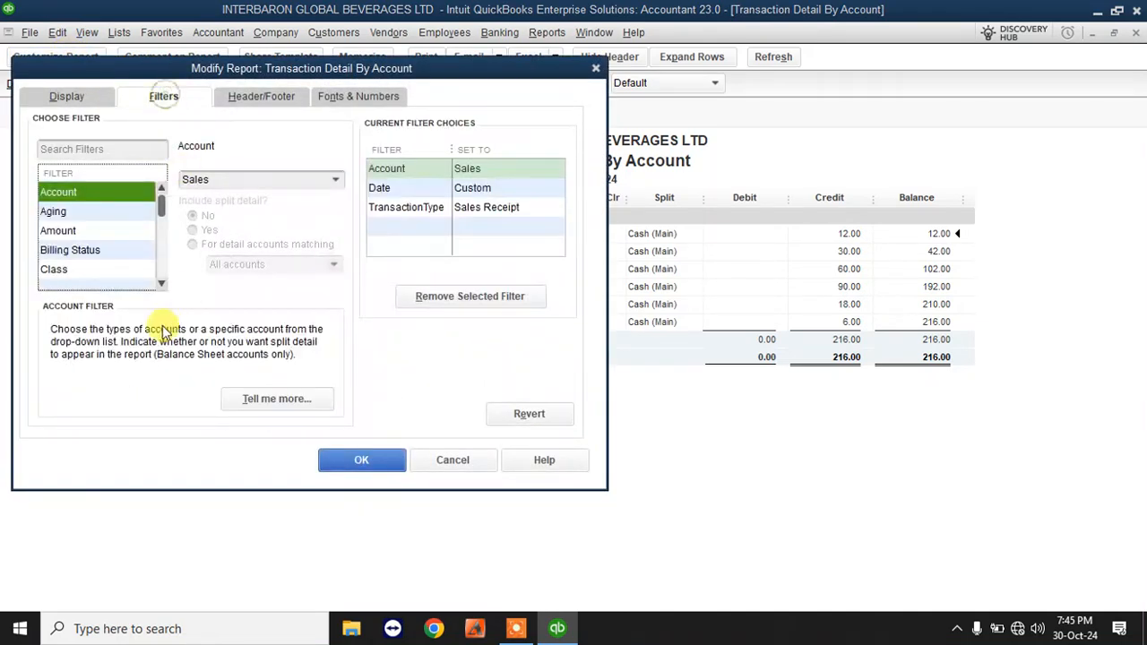
left_click(102, 233)
scroll(102, 248, "down", 6)
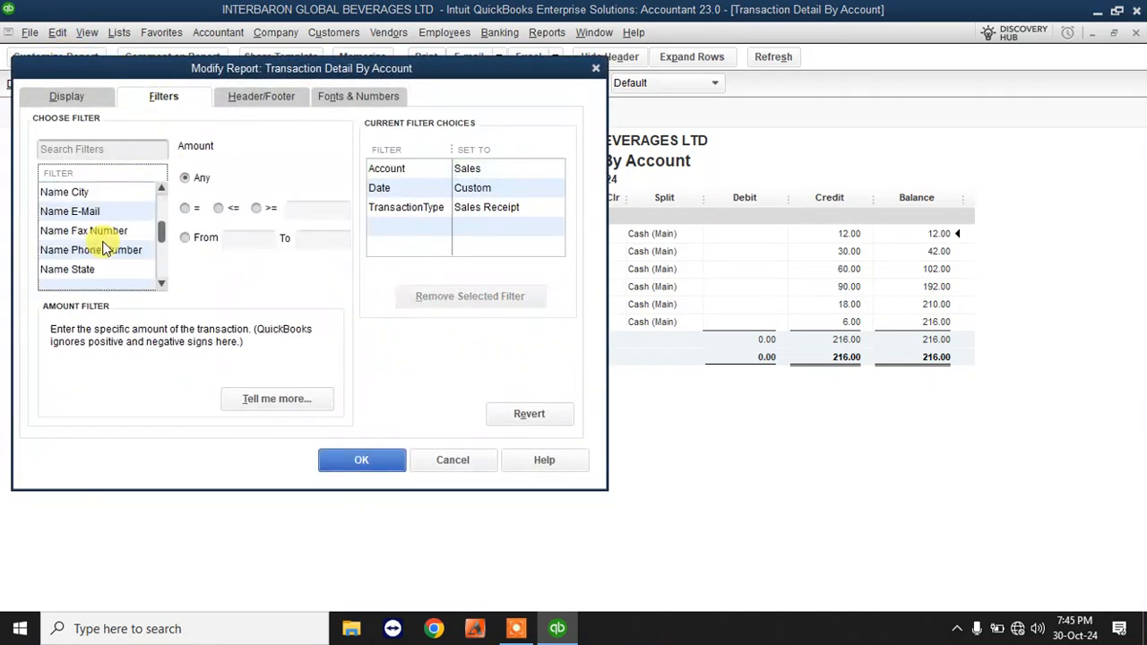
left_click(105, 248)
scroll(105, 246, "down", 5)
left_click(104, 236)
left_click(88, 271)
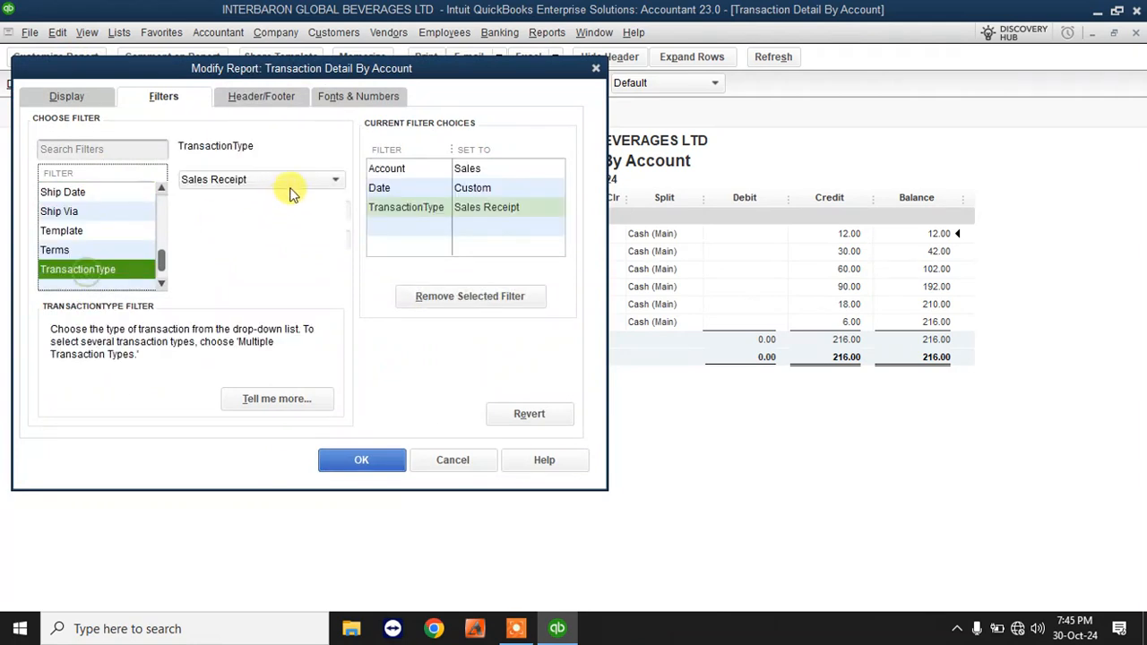
left_click(333, 179)
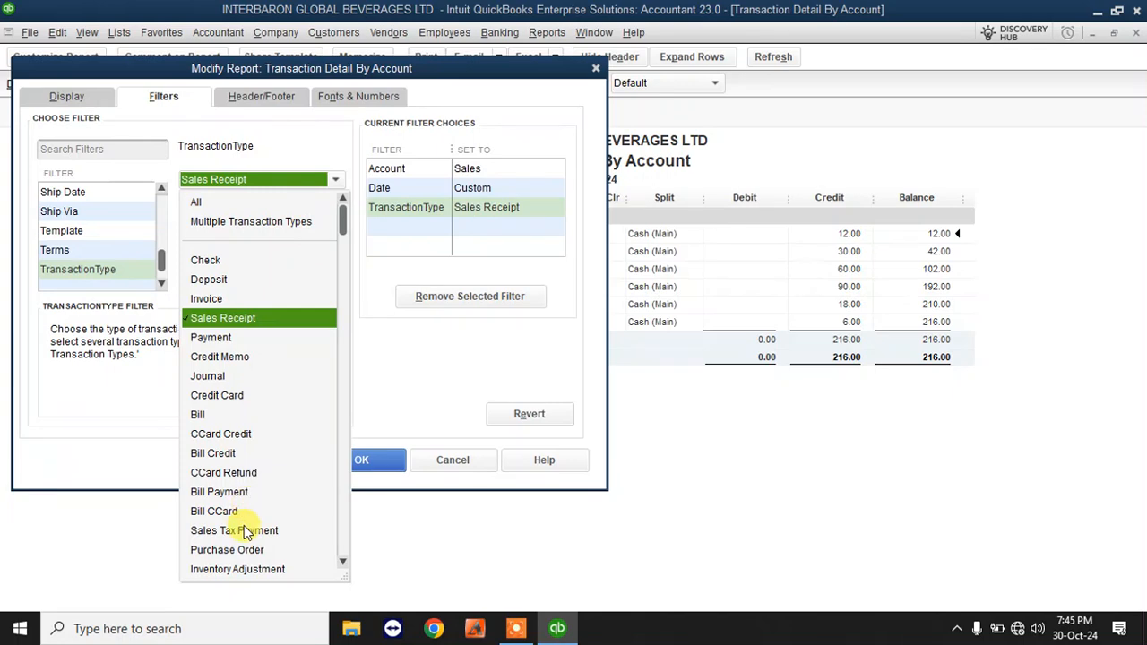
left_click(207, 299)
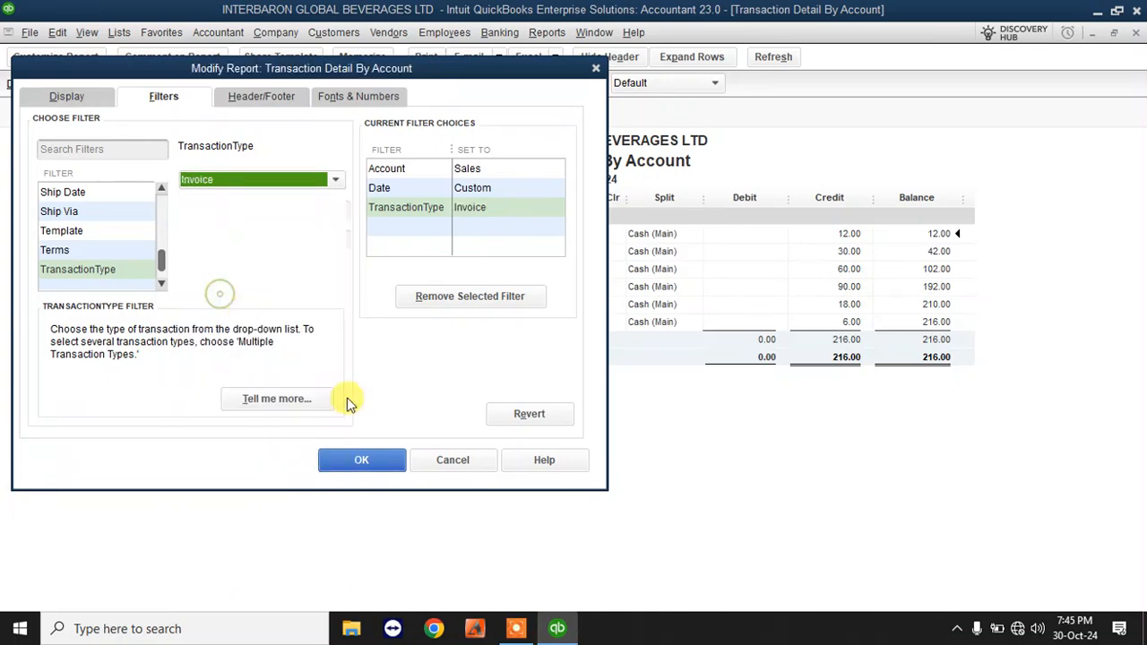
left_click(366, 466)
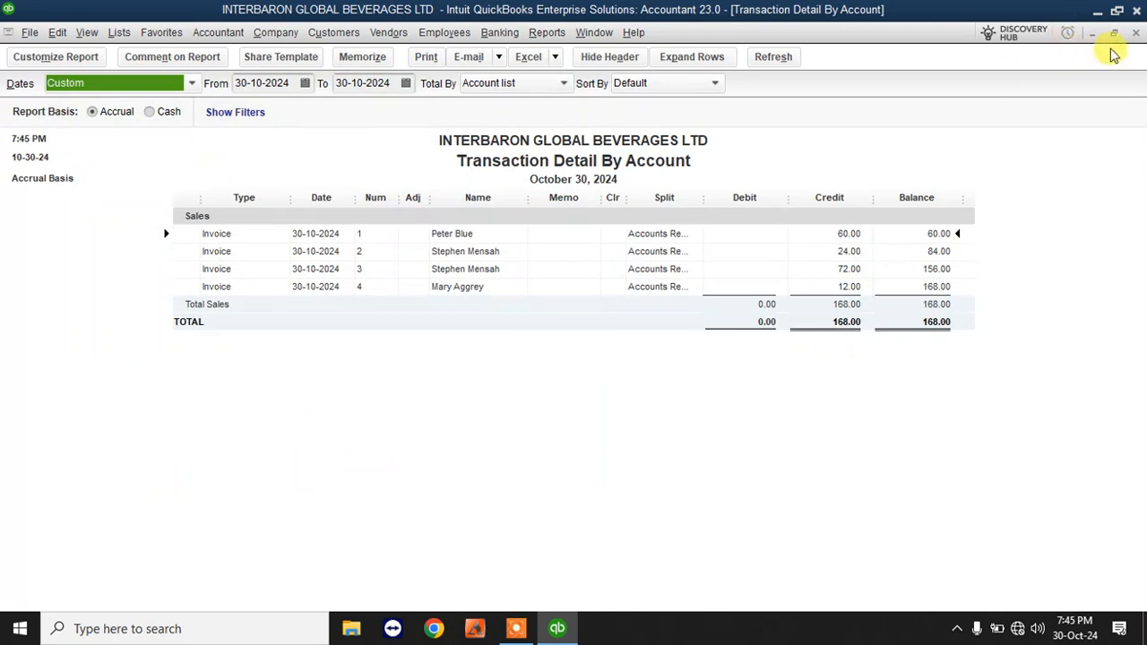
- Close both the invoice transaction detail and the Profit & Loss report, declining to memorize either one
left_click(1136, 33)
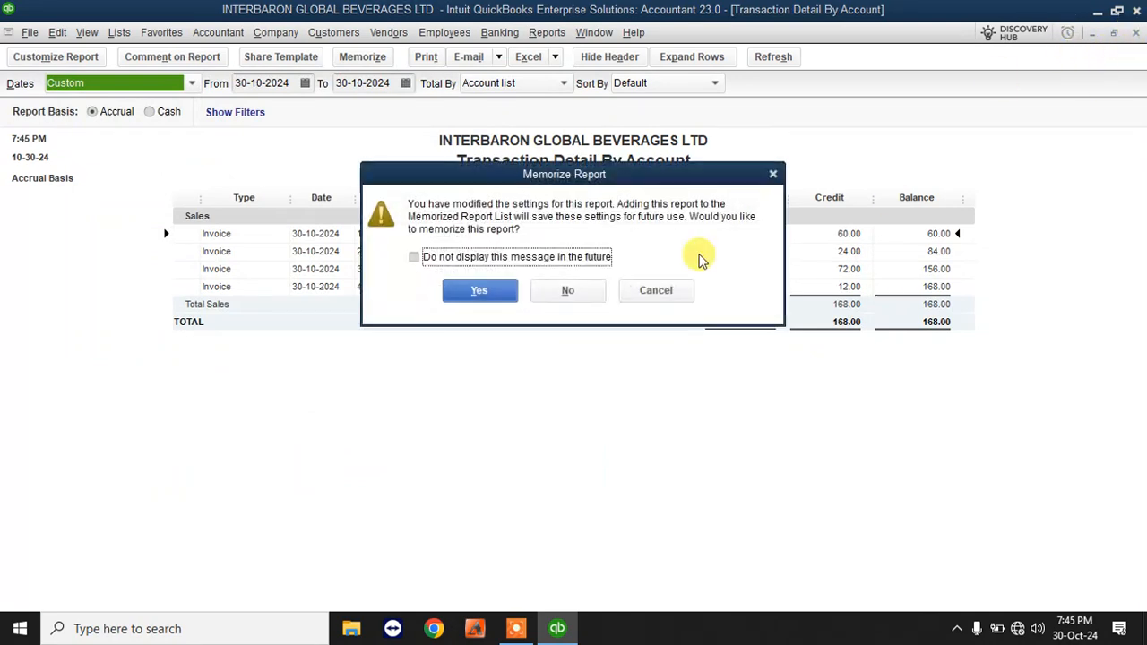
left_click(556, 292)
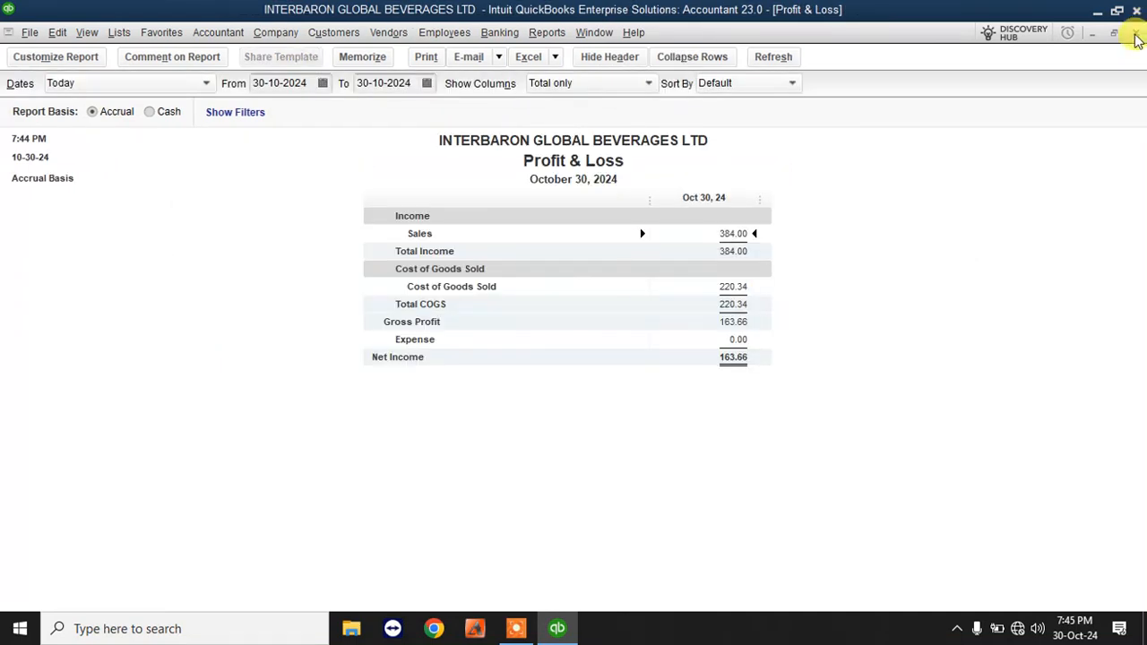
left_click(1134, 34)
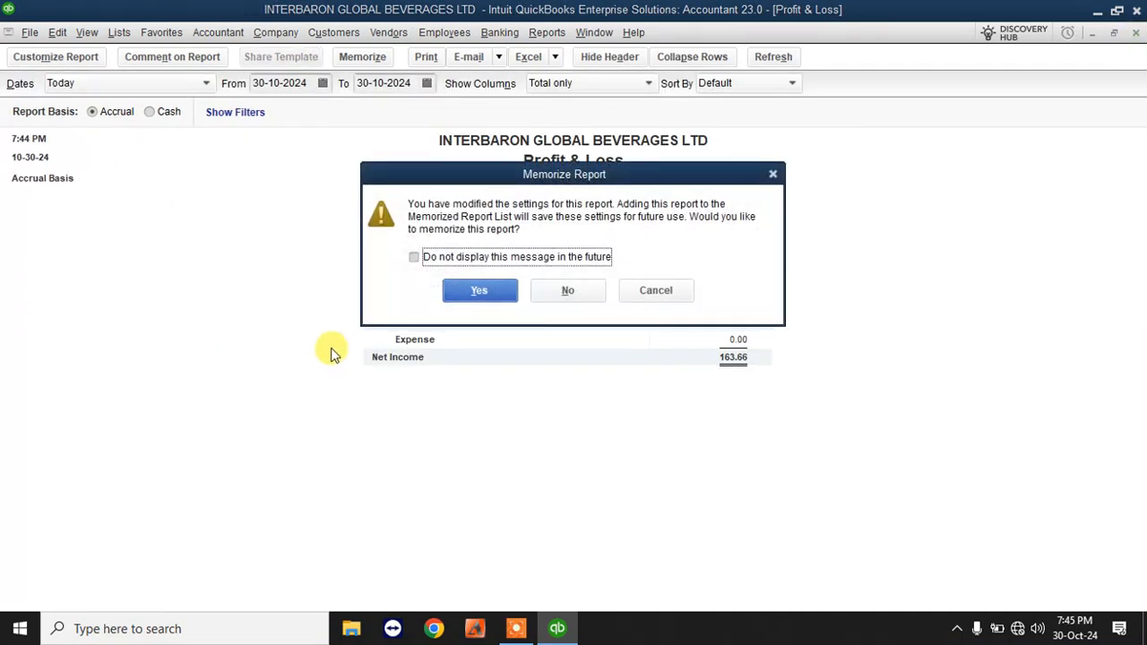
left_click(561, 299)
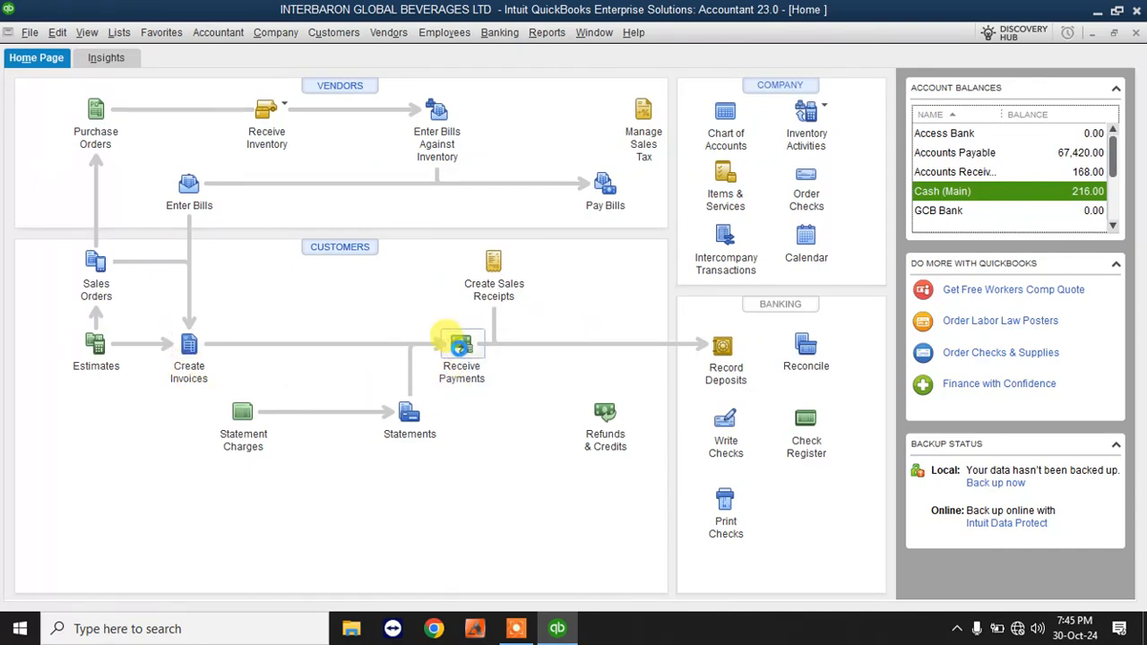
- Run the Customer Balance Summary report to review the amount each customer owes, and close it
left_click(461, 345)
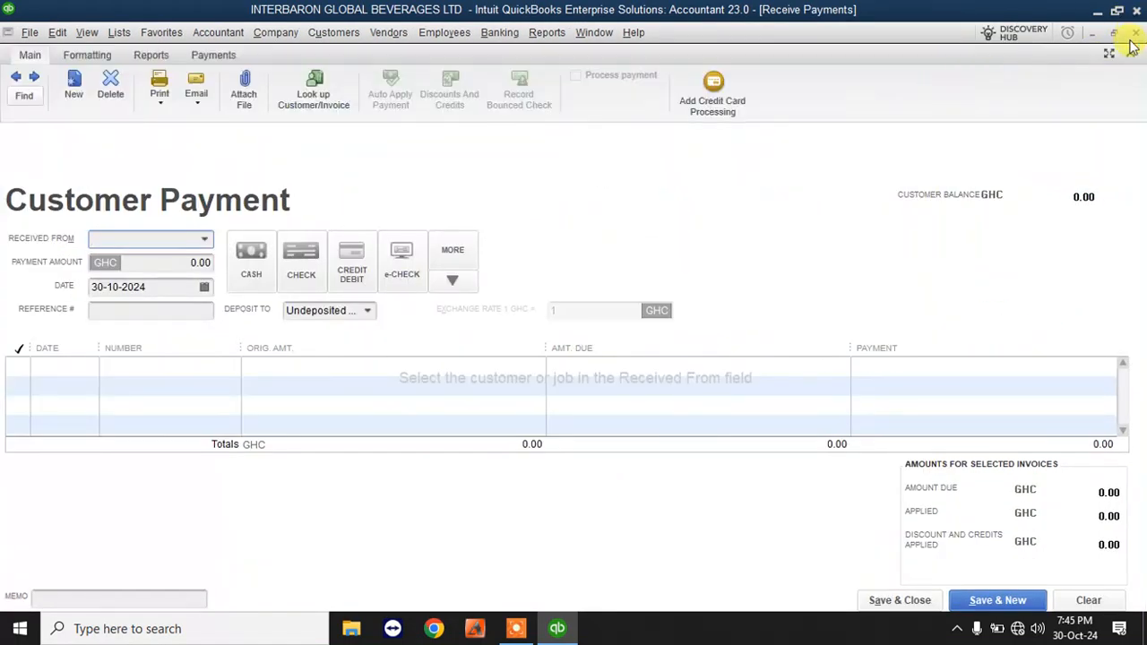
left_click(1136, 32)
left_click(554, 33)
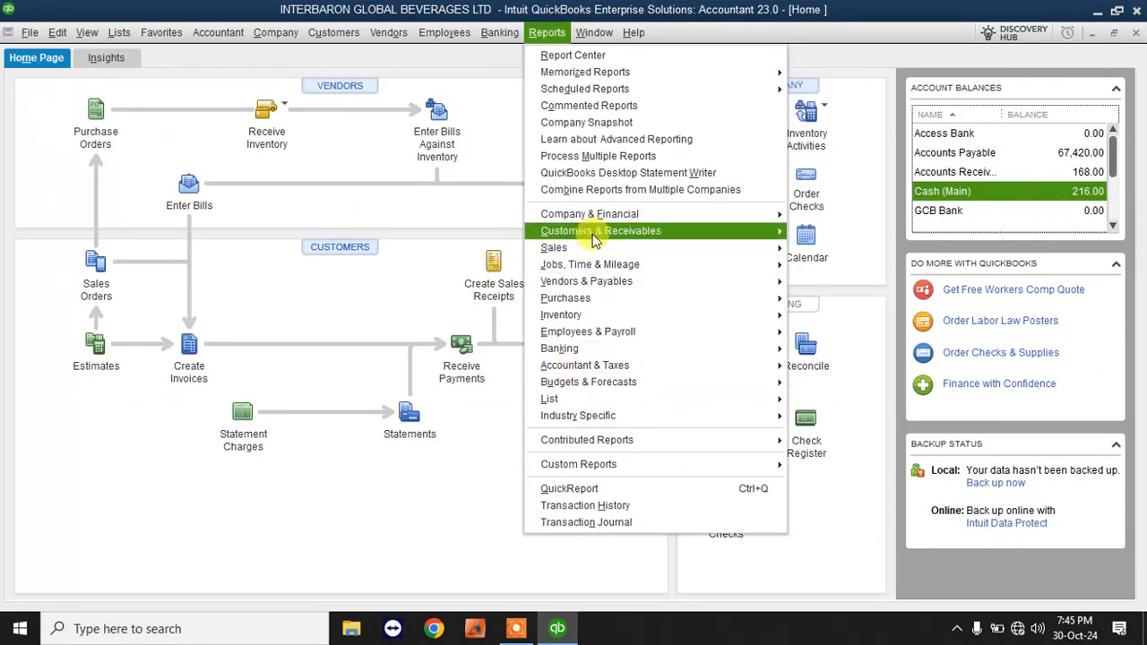
mouse_move(595, 230)
left_click(868, 267)
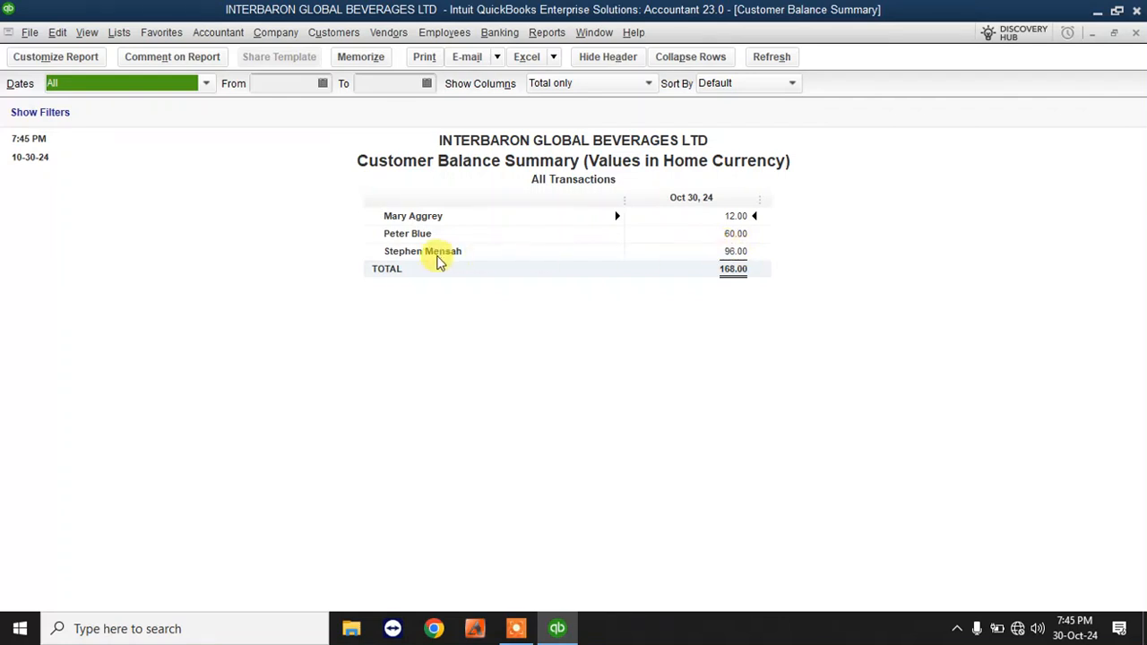
left_click(1137, 36)
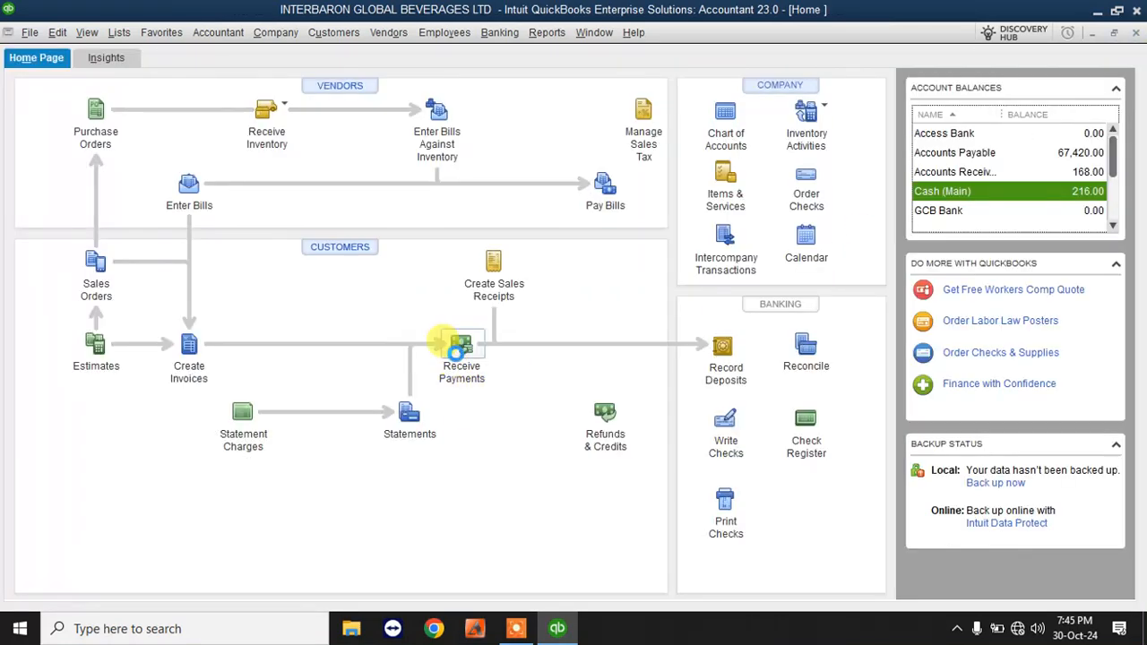
- Start a customer payment for the customer with the 24.00 and 72.00 open invoices and apply it to the 24.00 invoice
left_click(455, 348)
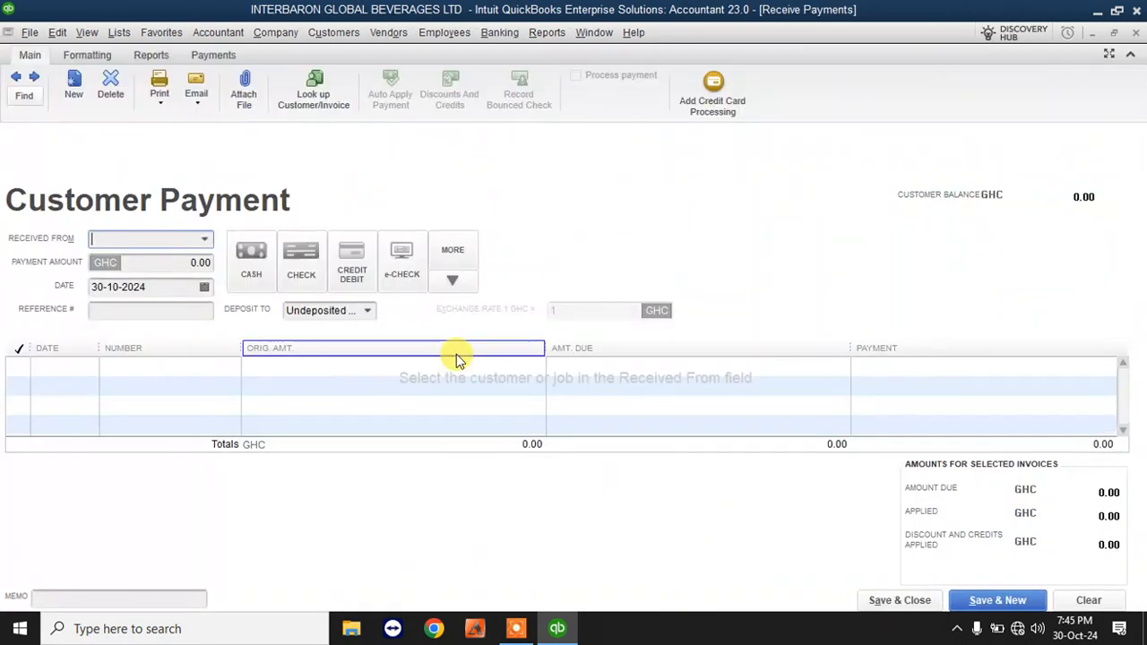
left_click(205, 243)
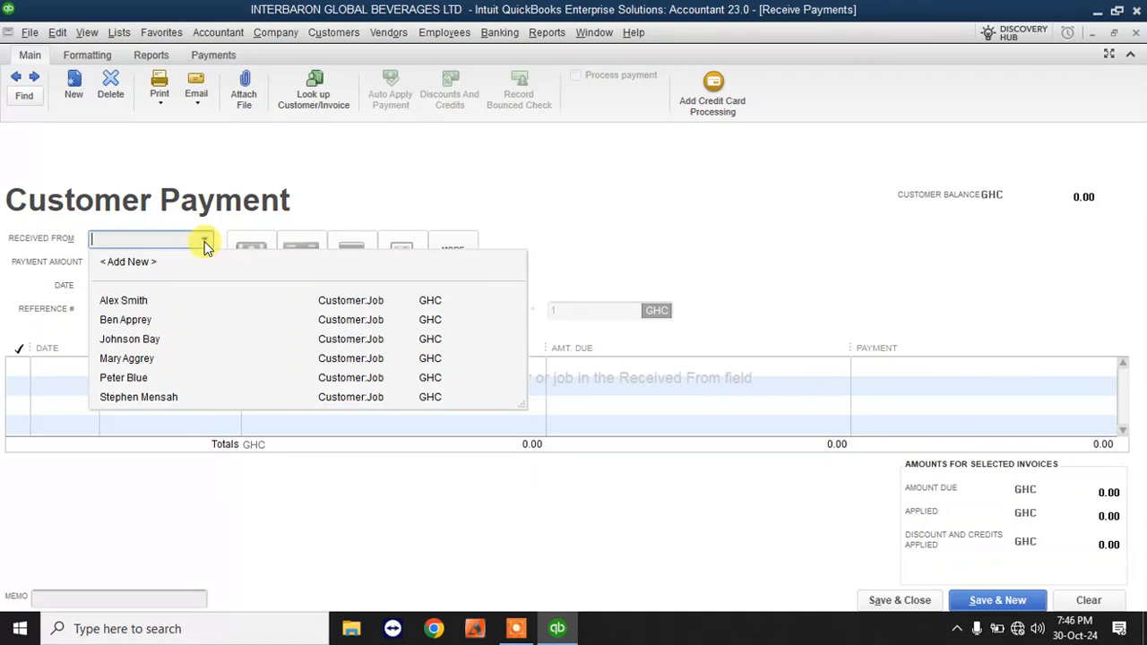
left_click(123, 397)
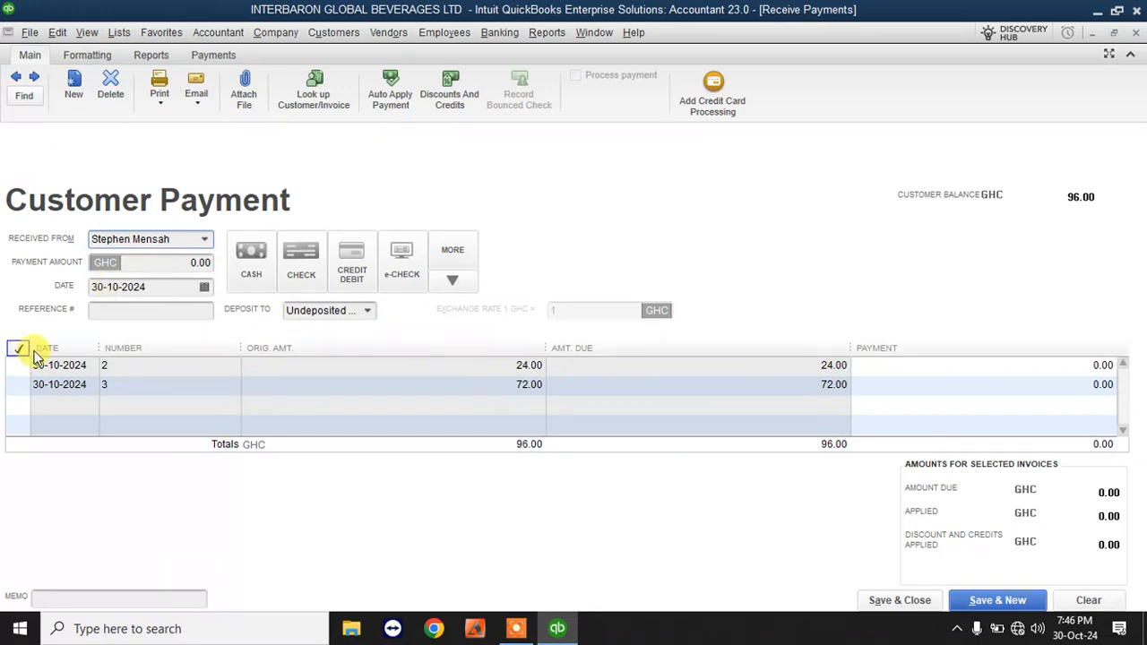
left_click(20, 366)
left_click(516, 306)
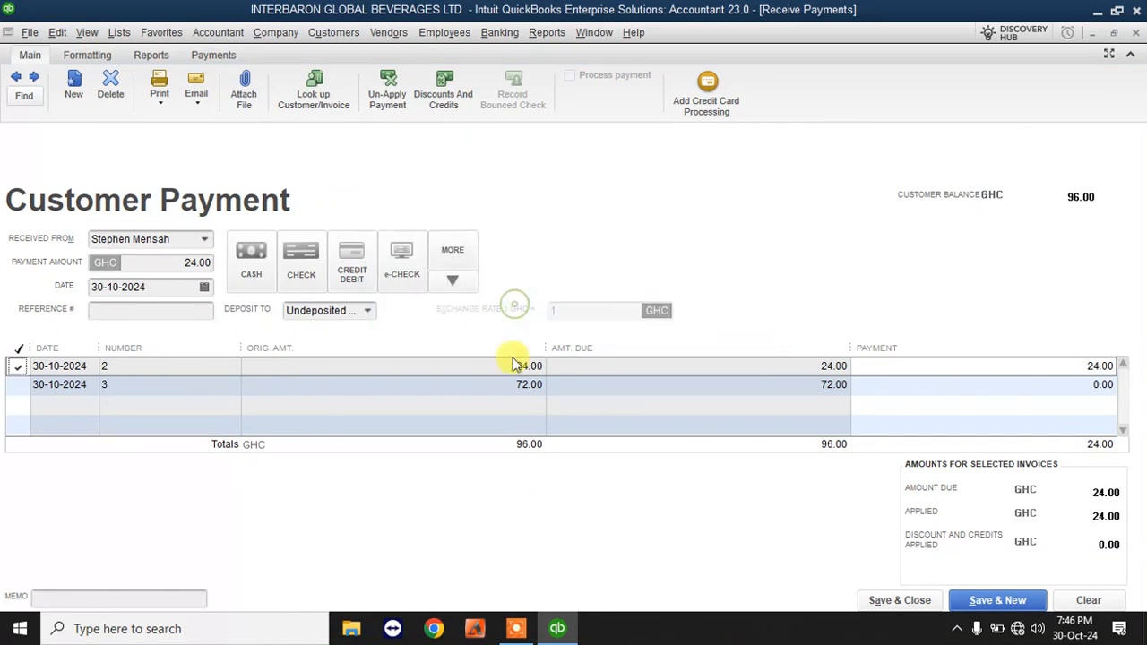
- Set the payment amount to 20, deposit it to Cash (Main), and save and close the payment
left_click(168, 269)
left_click_drag(169, 269, 271, 269)
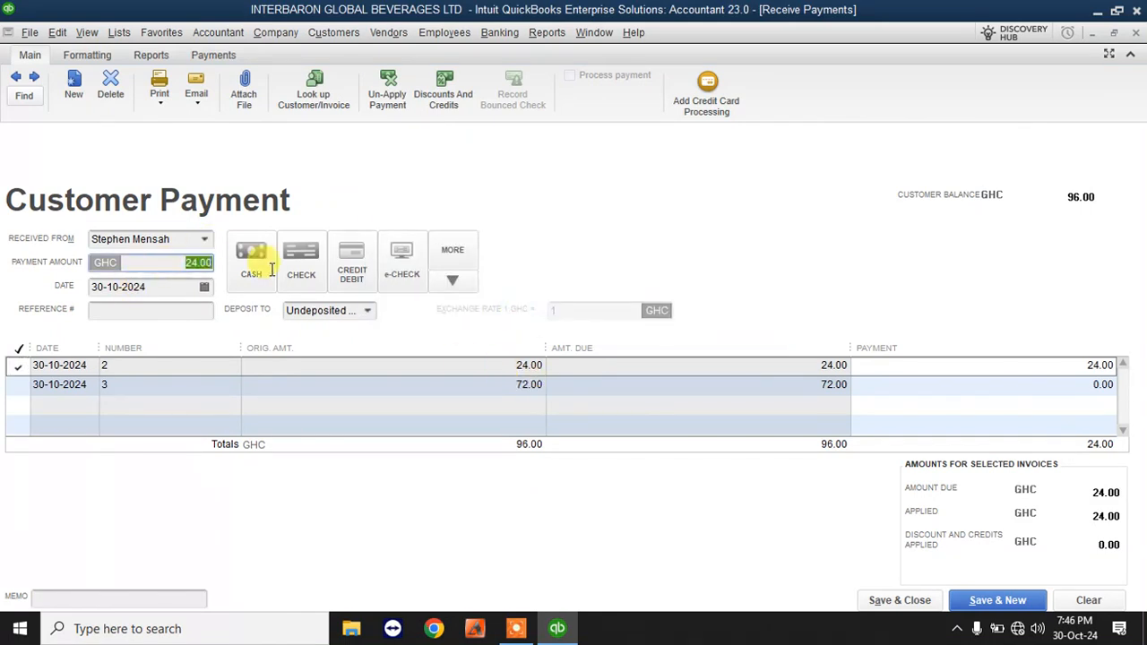
type("20")
key("Tab")
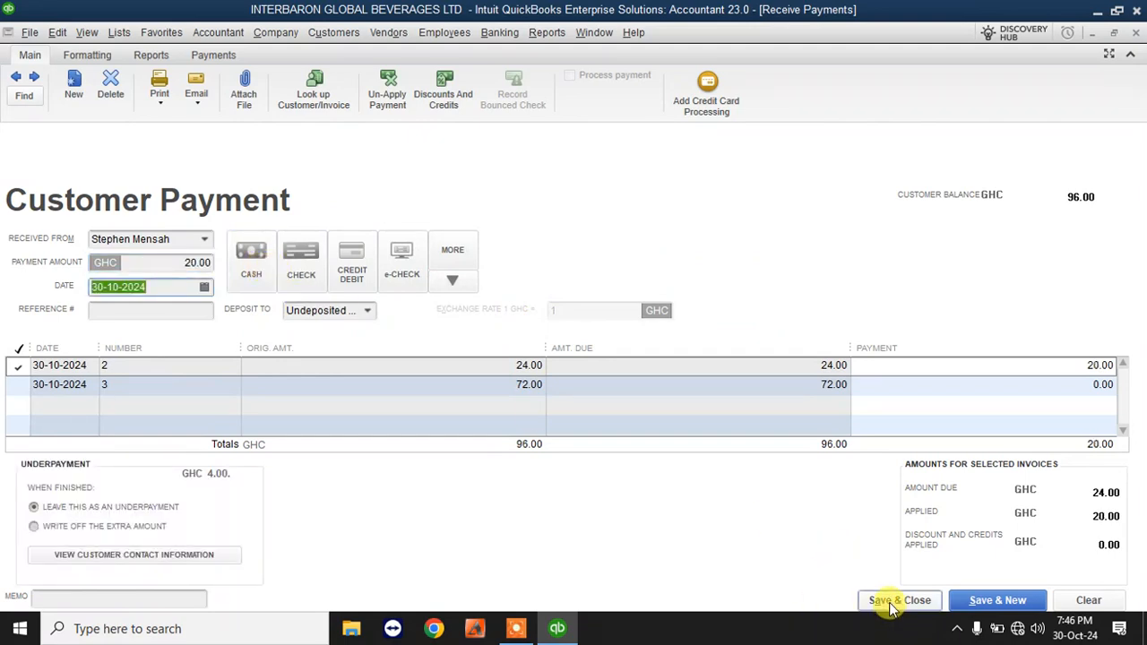
left_click(367, 311)
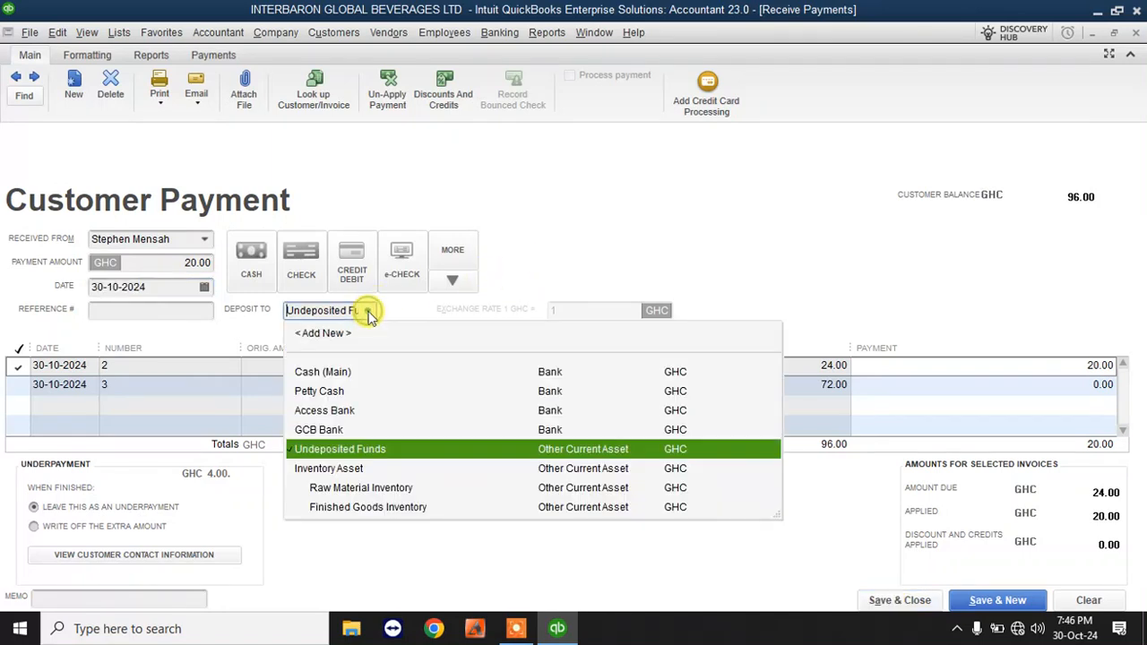
left_click(334, 375)
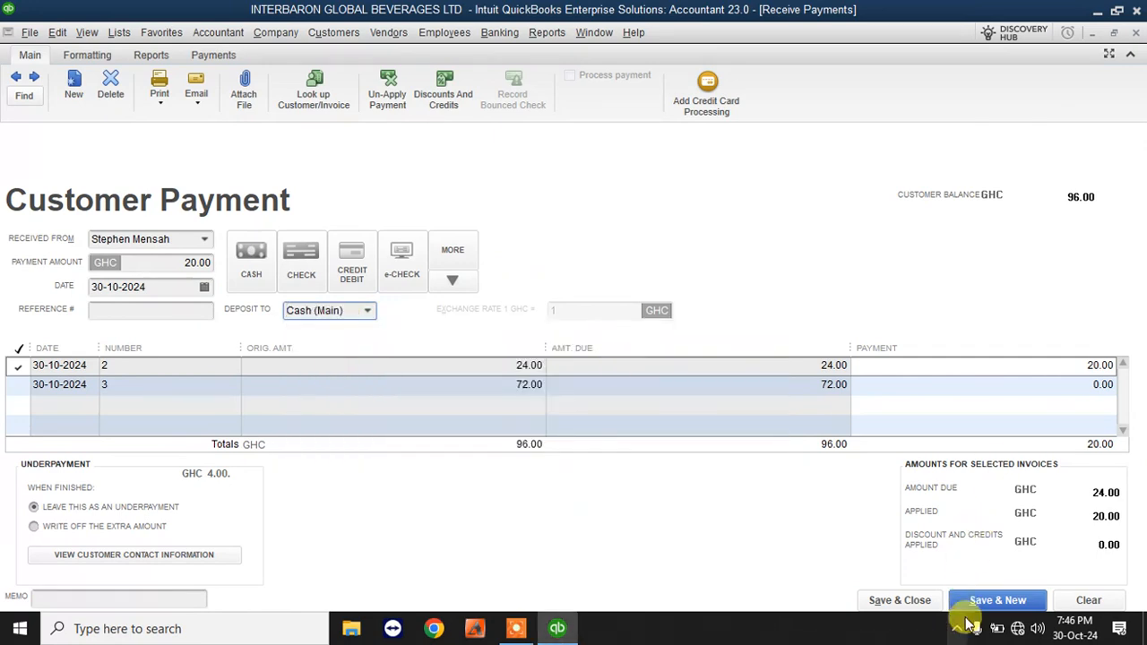
left_click(899, 606)
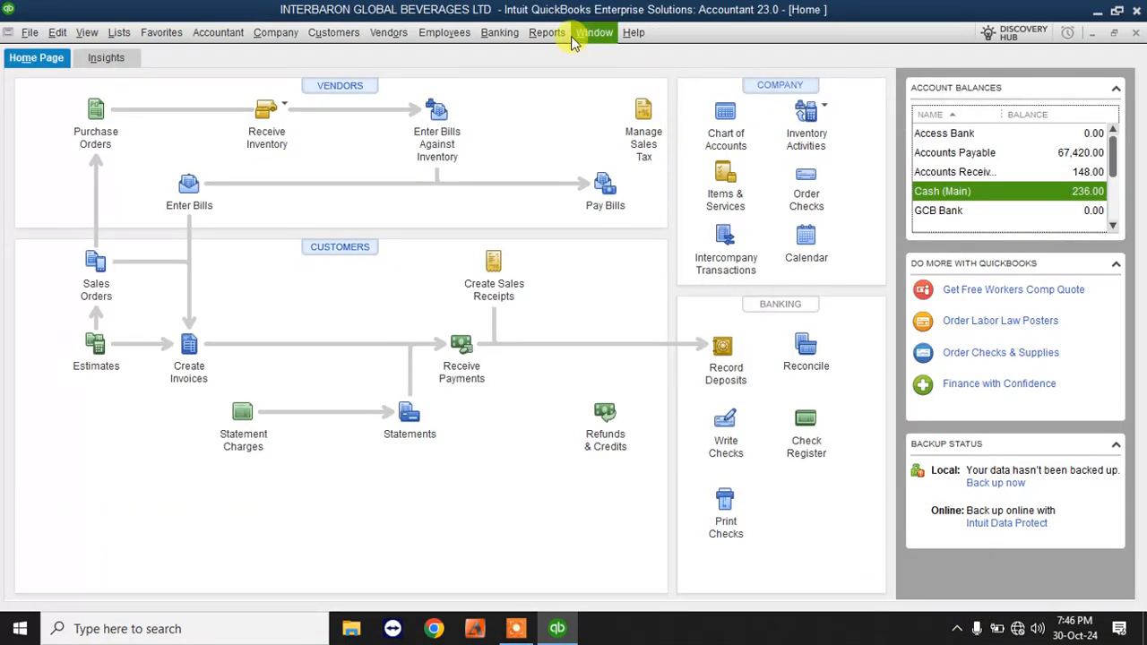
- Run the Customer Balance Summary again, inspect the paying customer's balance detail, and close both reports
left_click(547, 32)
mouse_move(616, 240)
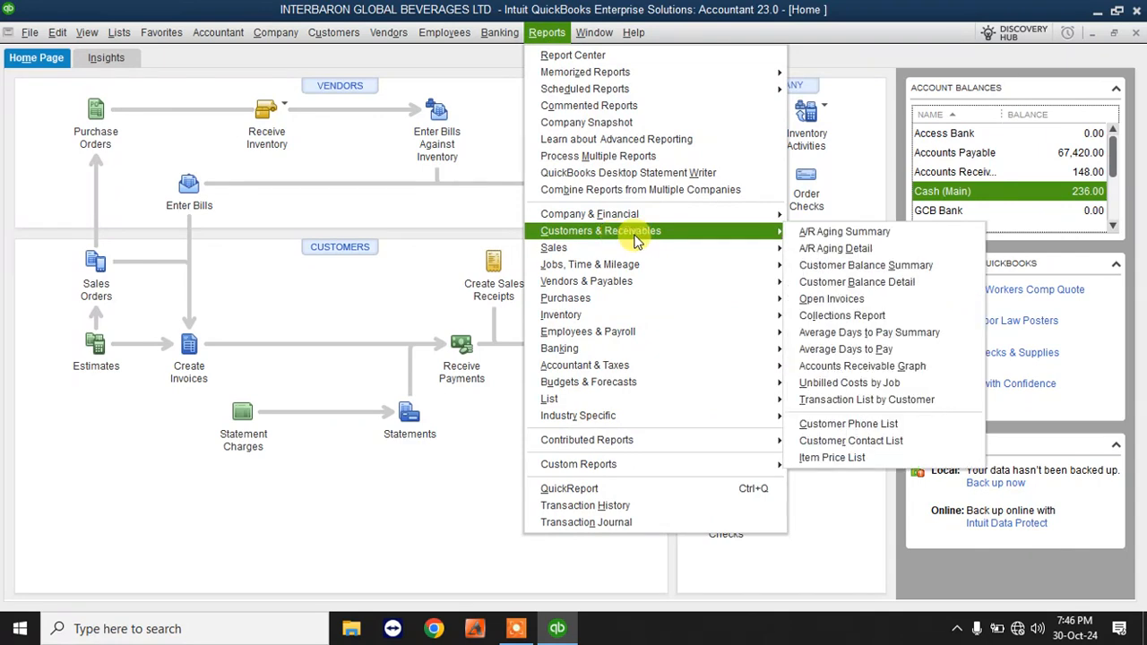
left_click(906, 263)
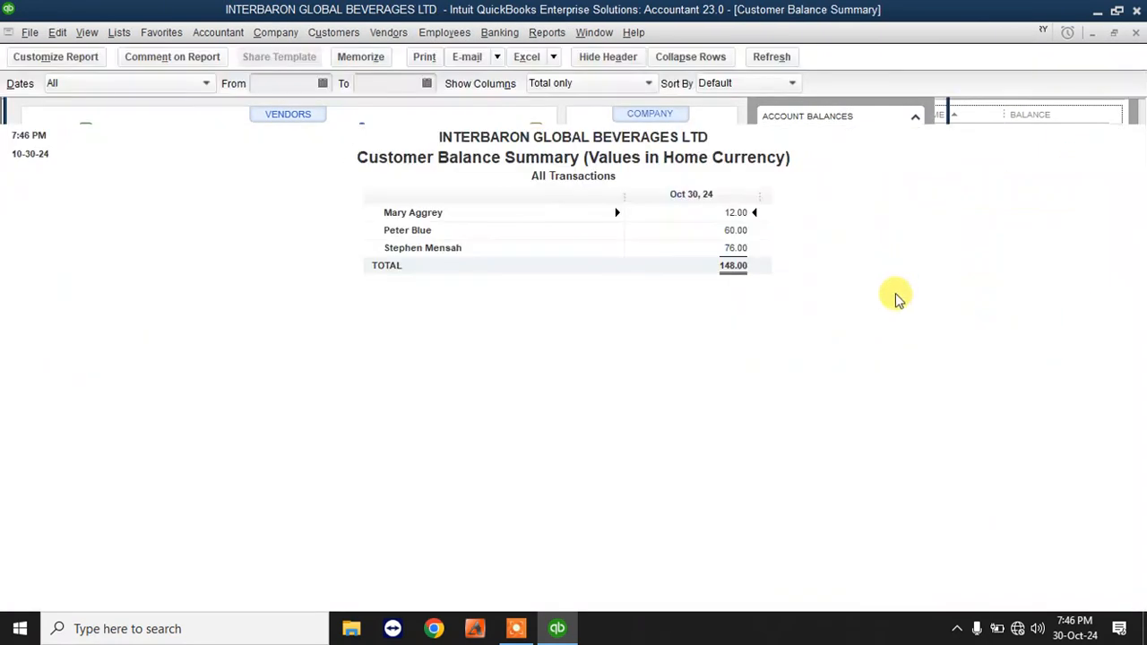
double_click(733, 251)
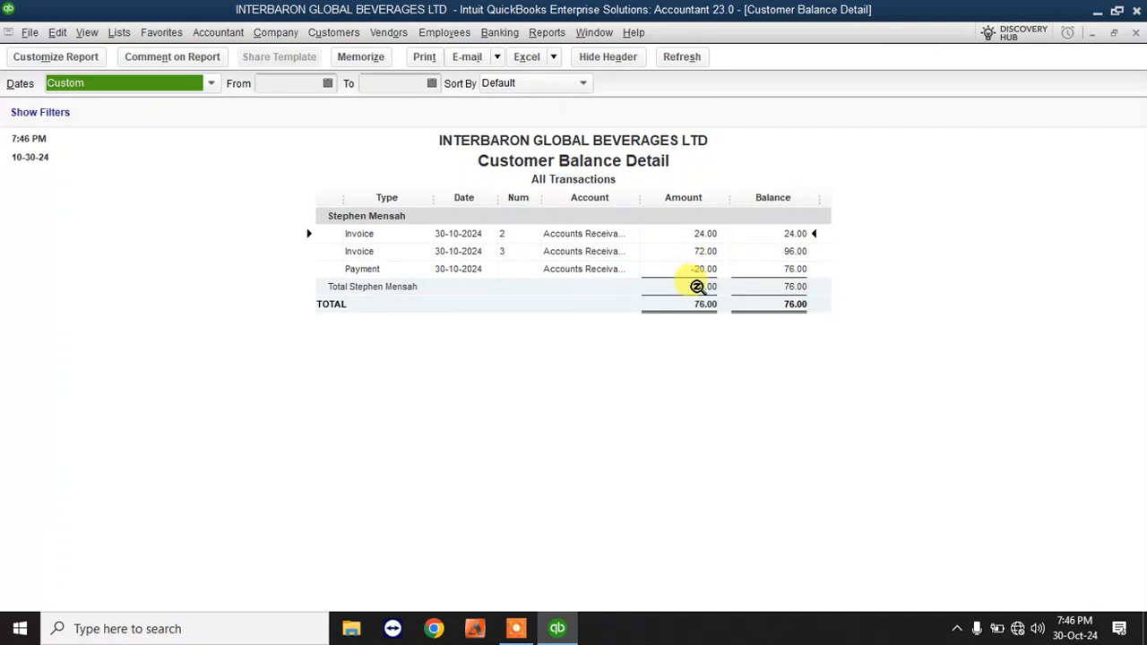
left_click(1136, 33)
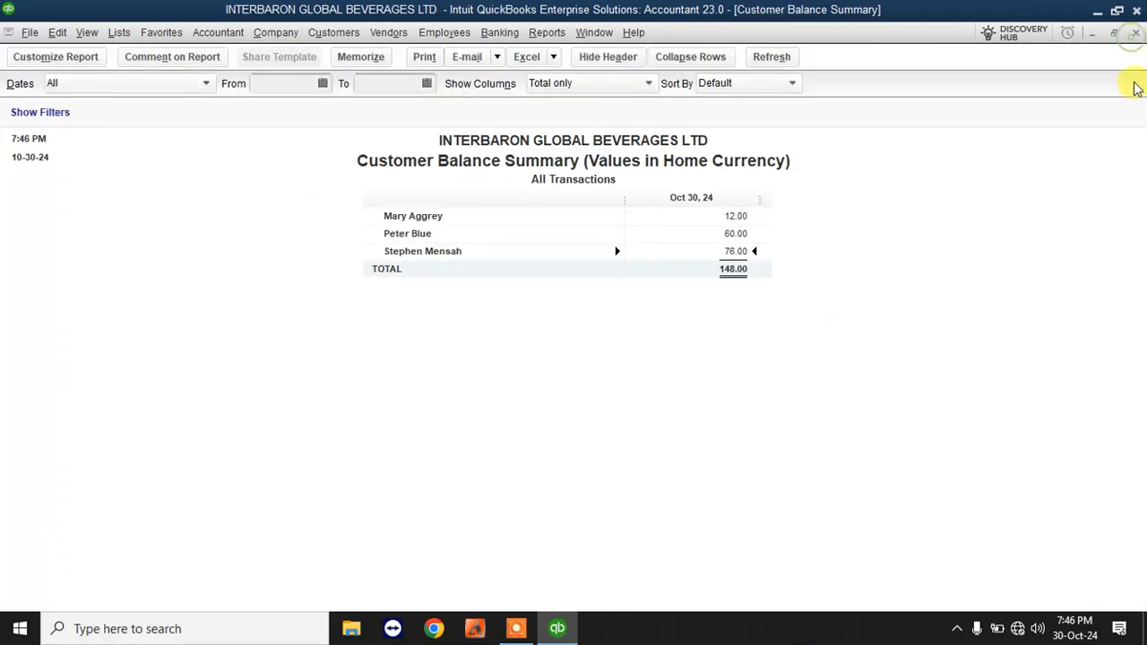
left_click(1137, 34)
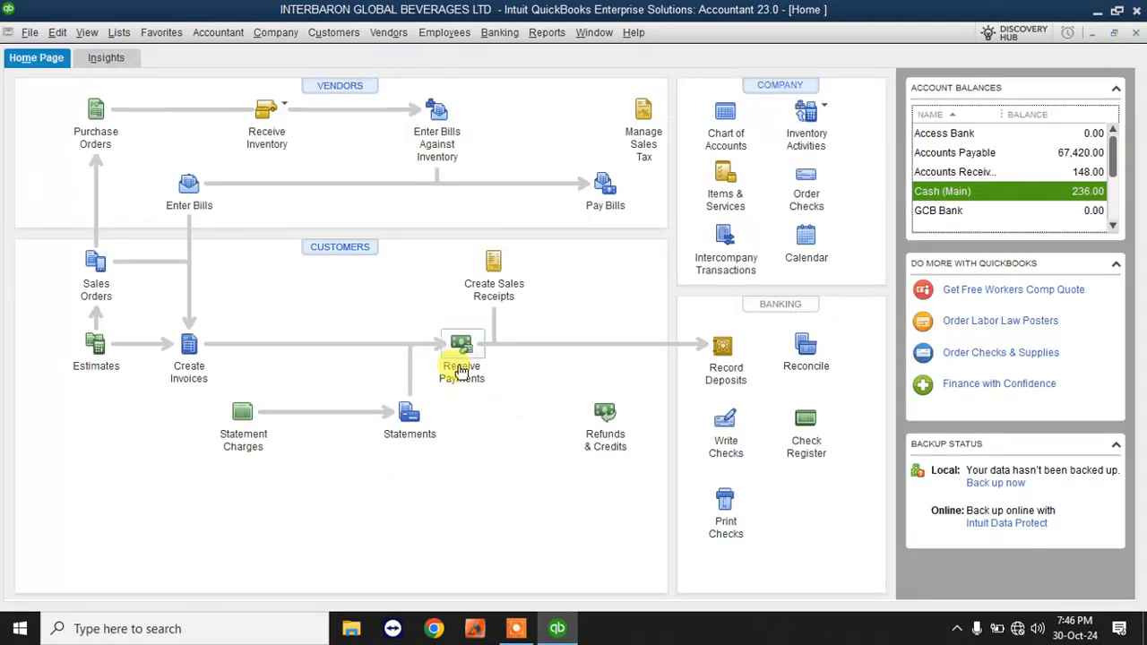
- Start another payment for the same customer and apply it to both remaining open invoices
left_click(459, 350)
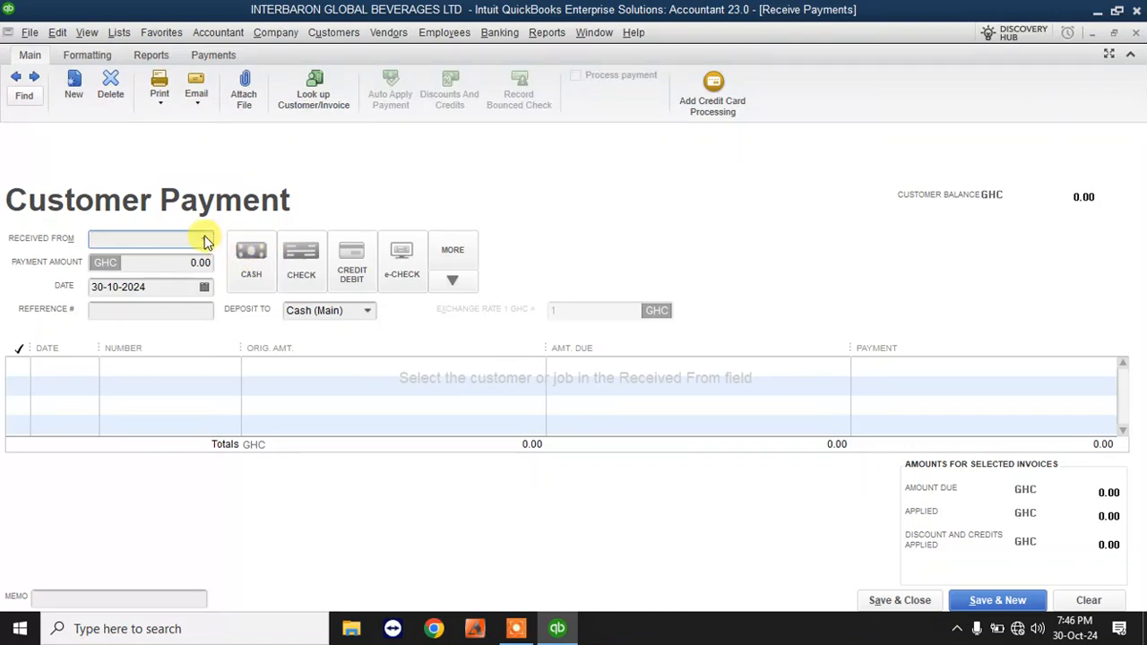
left_click(202, 238)
left_click(152, 400)
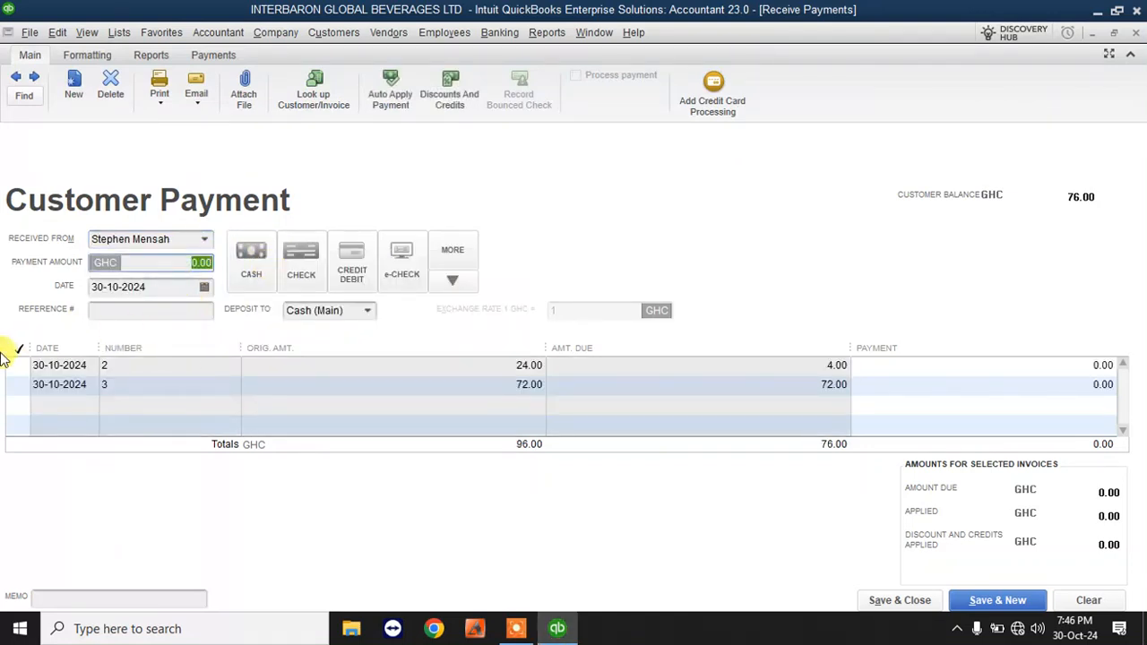
left_click(17, 366)
left_click(534, 236)
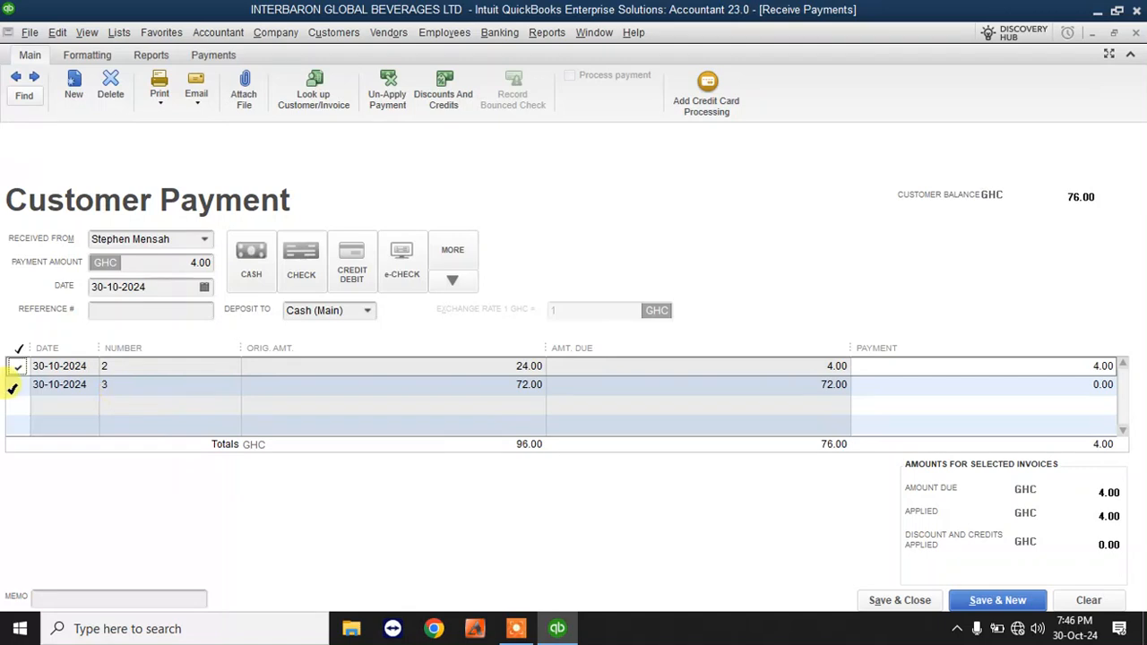
left_click(13, 387)
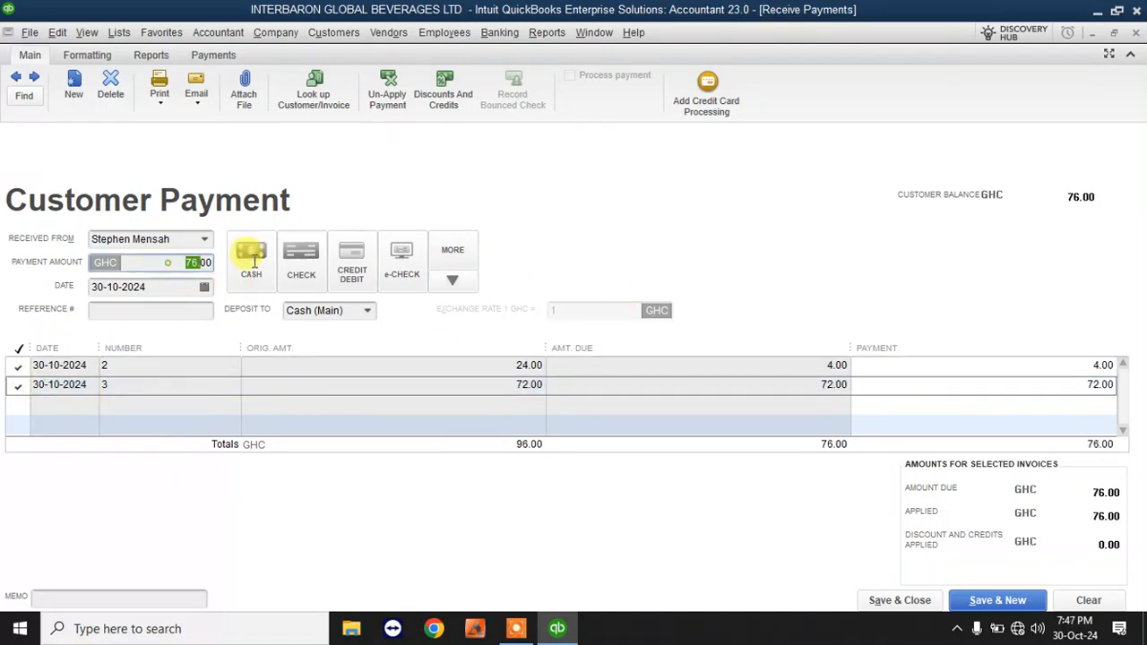
- Keep the payment amount at 76.00, deposit it to Cash (Main), and save and close the payment
left_click(159, 269)
double_click(179, 262)
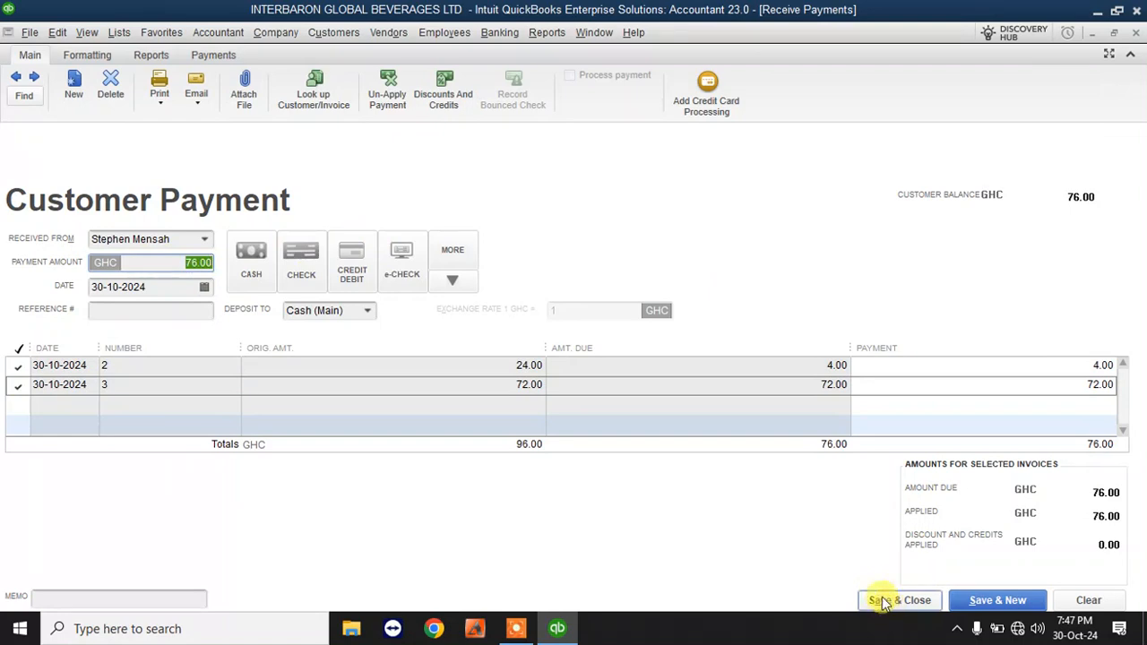
left_click(367, 312)
left_click(330, 367)
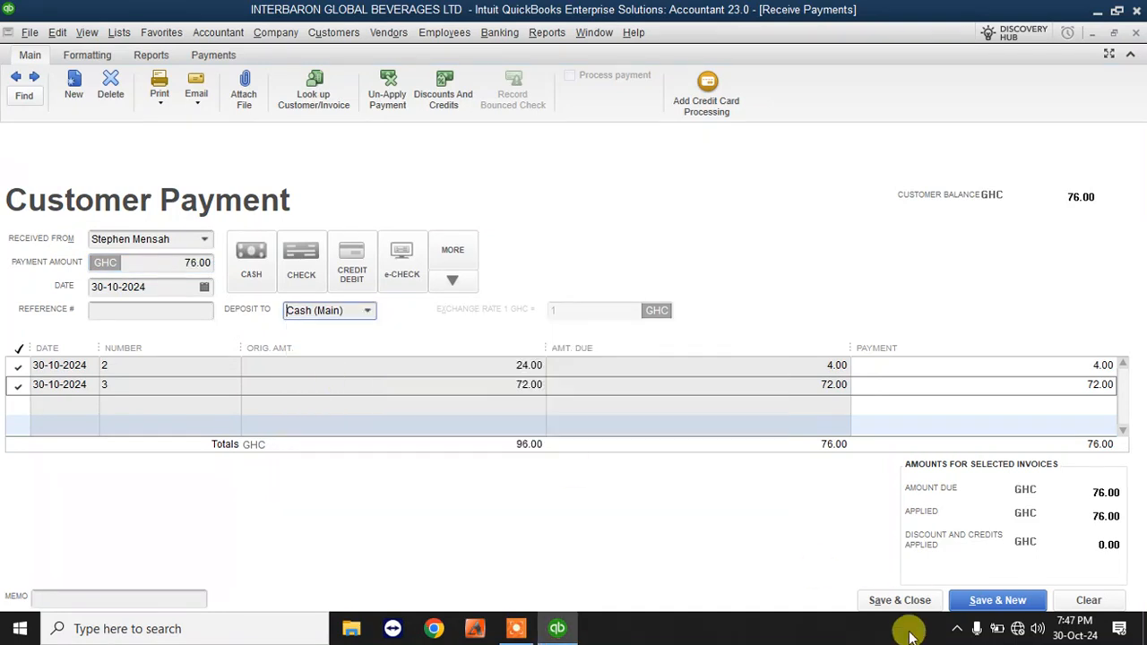
left_click(914, 599)
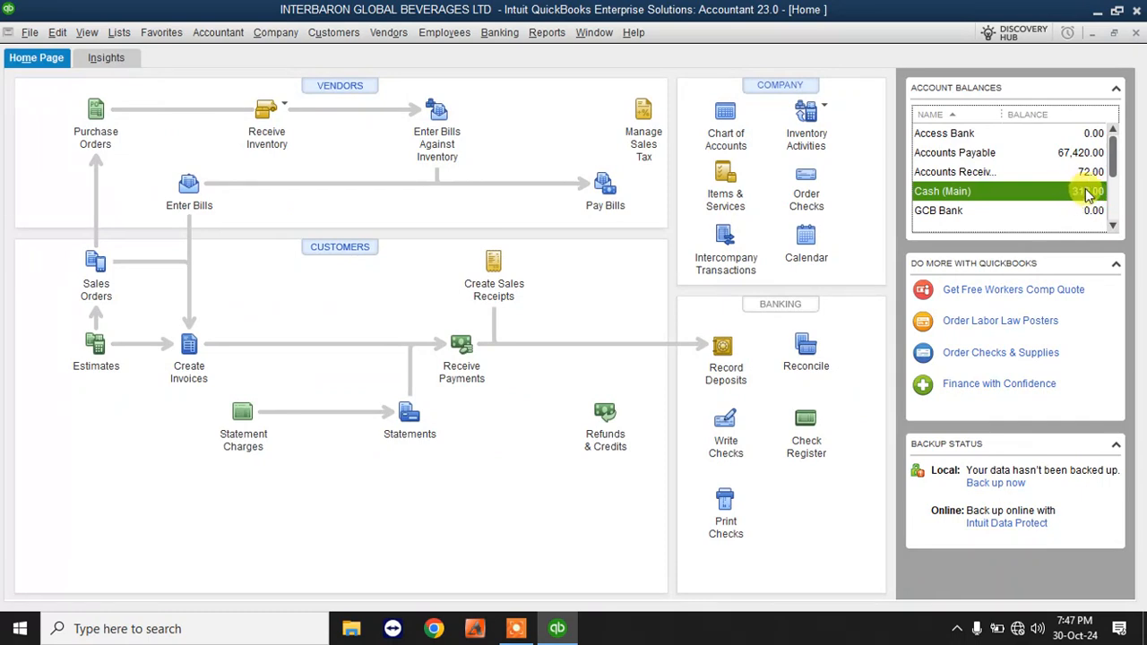
- Run the Sales by Item Summary for today, review the sales figures, and close the report without memorizing it
left_click(546, 33)
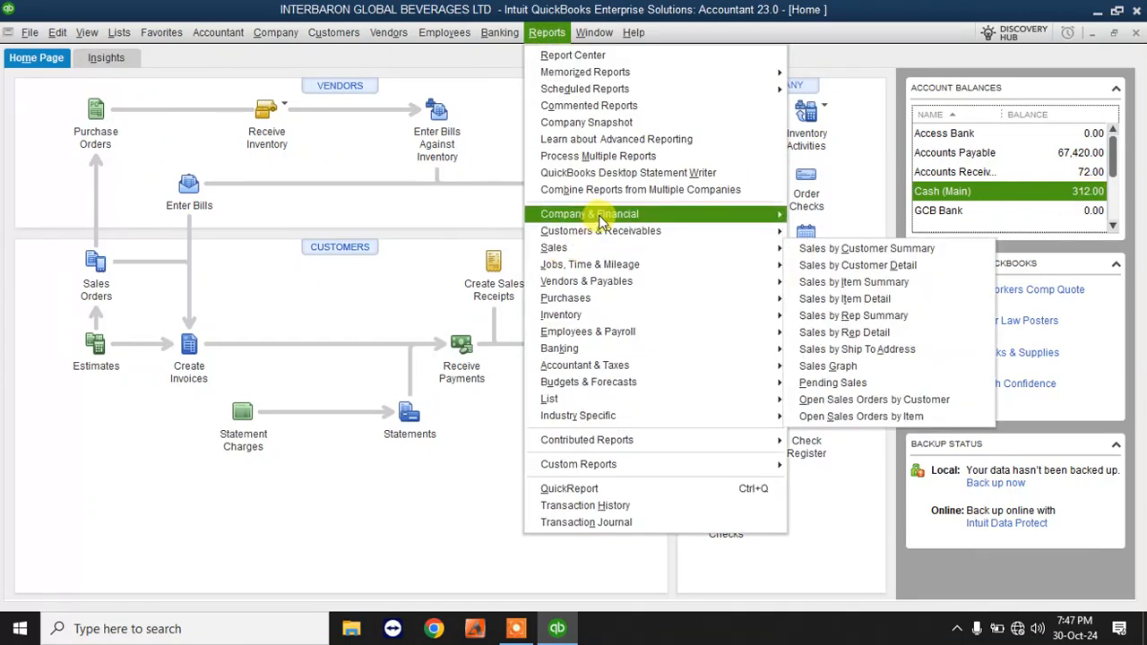
mouse_move(592, 258)
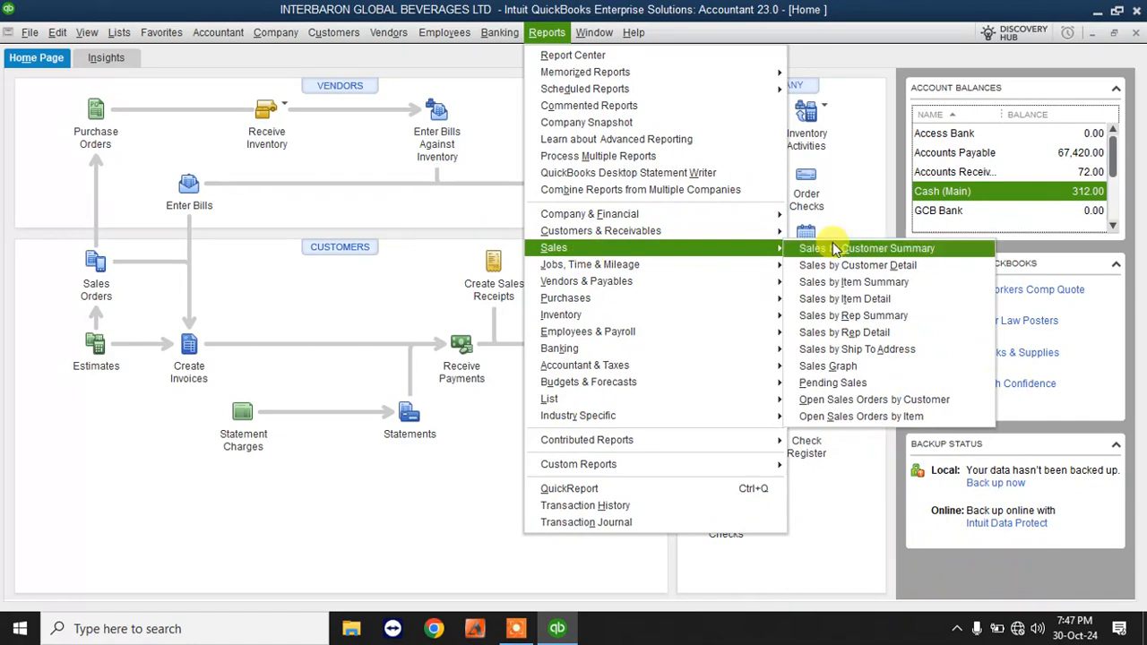
left_click(869, 283)
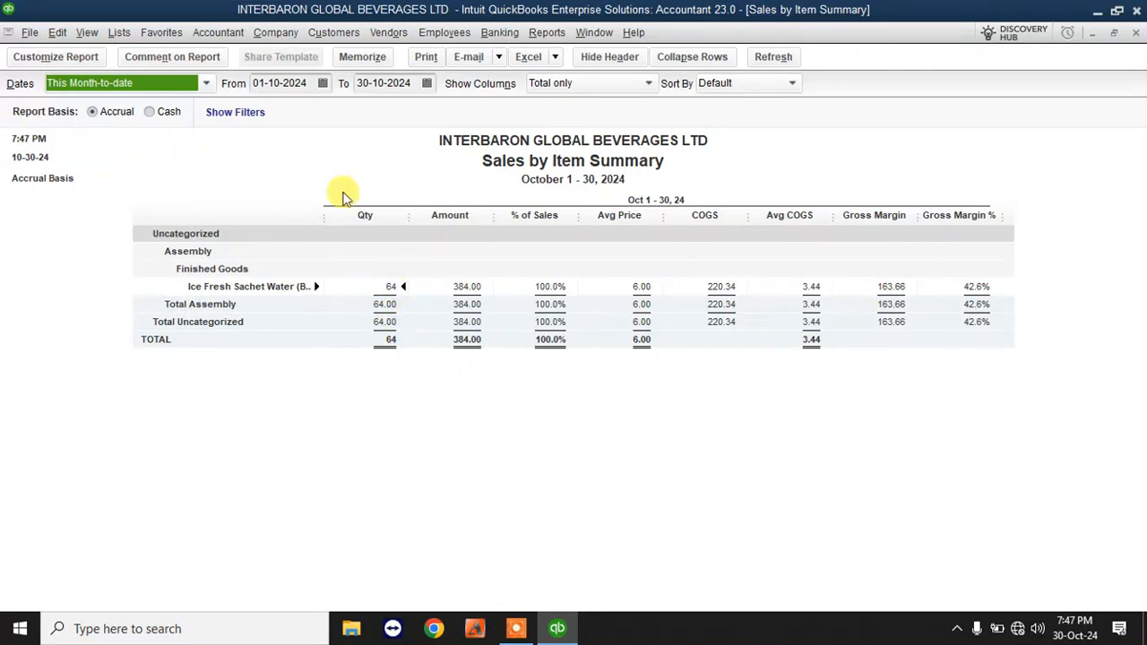
left_click(130, 83)
left_click(59, 124)
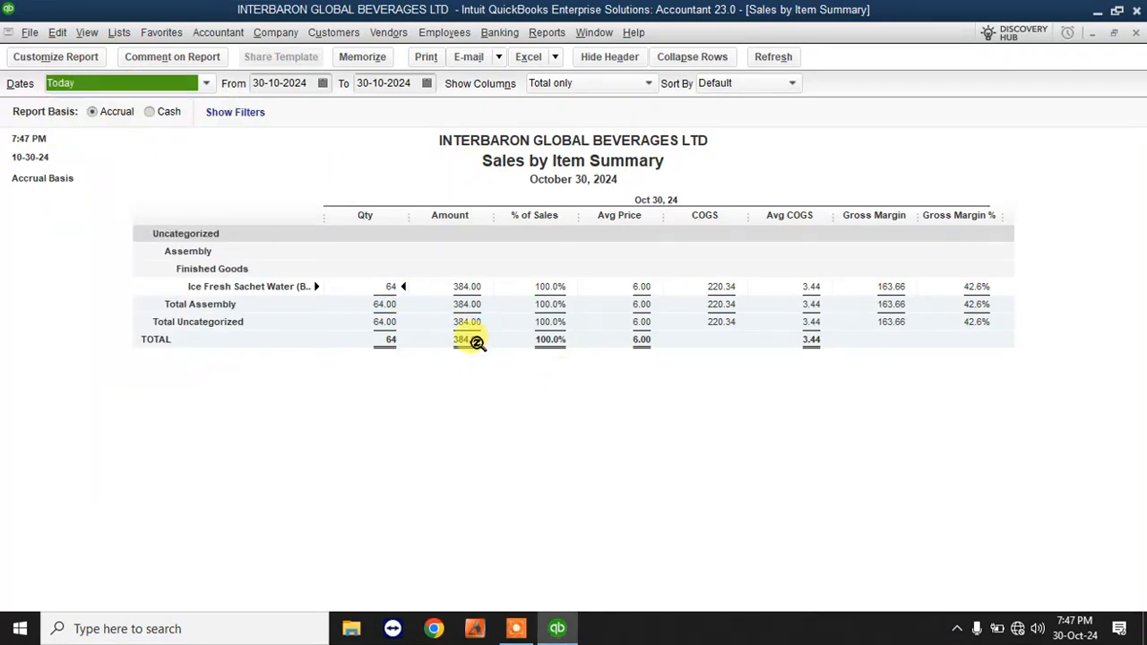
left_click(1137, 33)
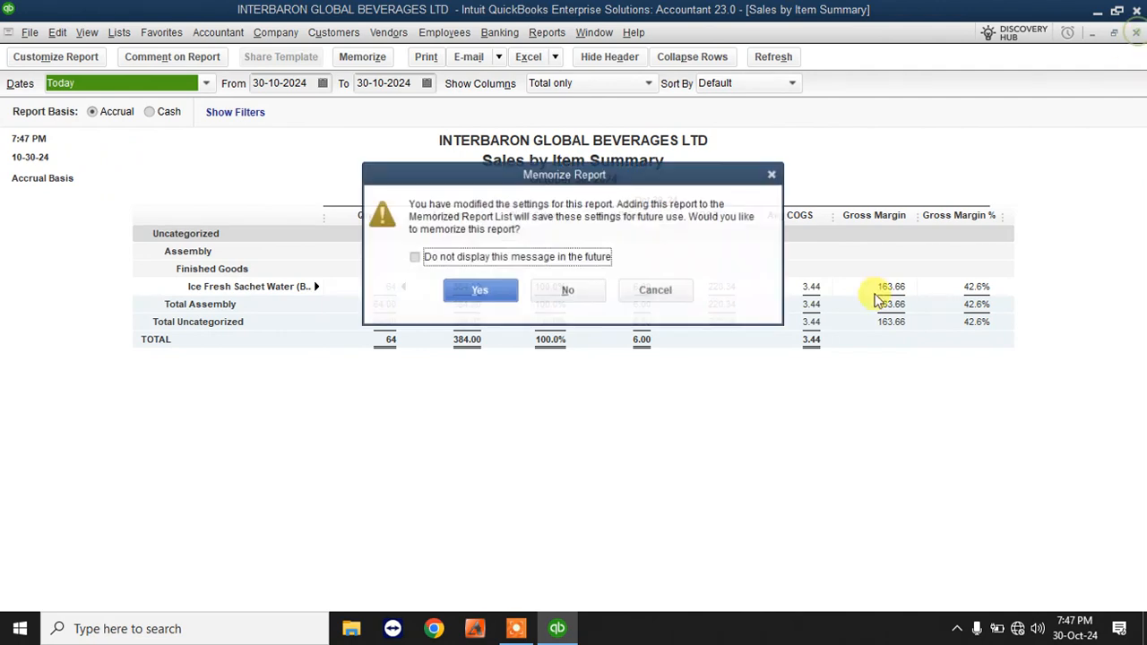
left_click(573, 291)
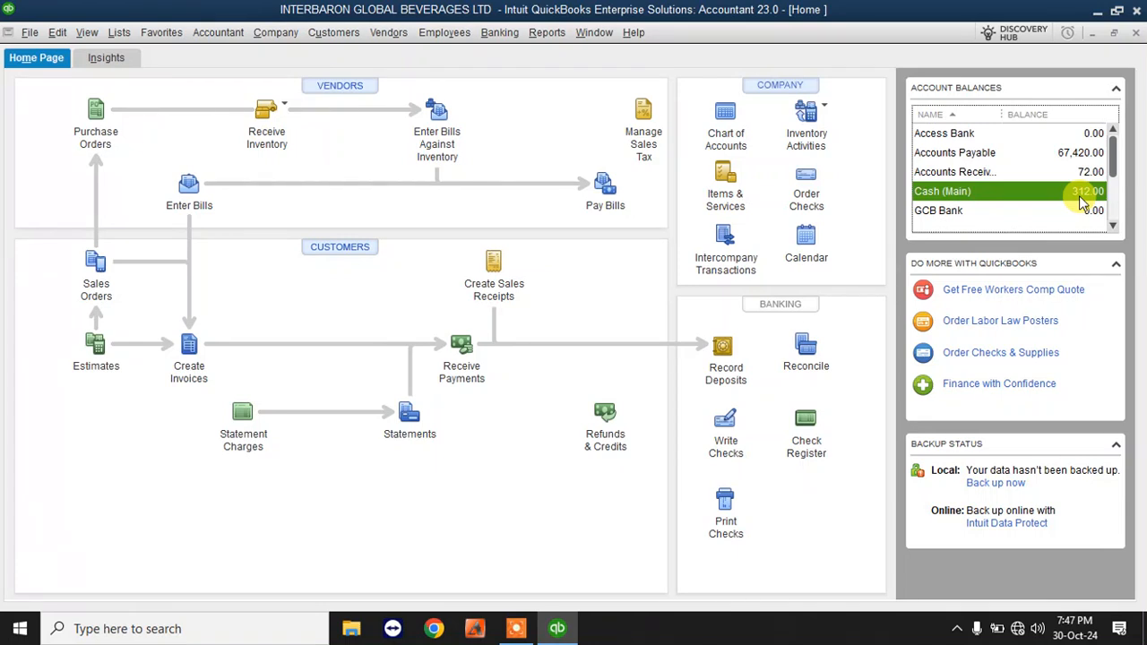
- Run the Trial Balance for today and open the transactions behind the Cash (Main) balance
left_click(540, 36)
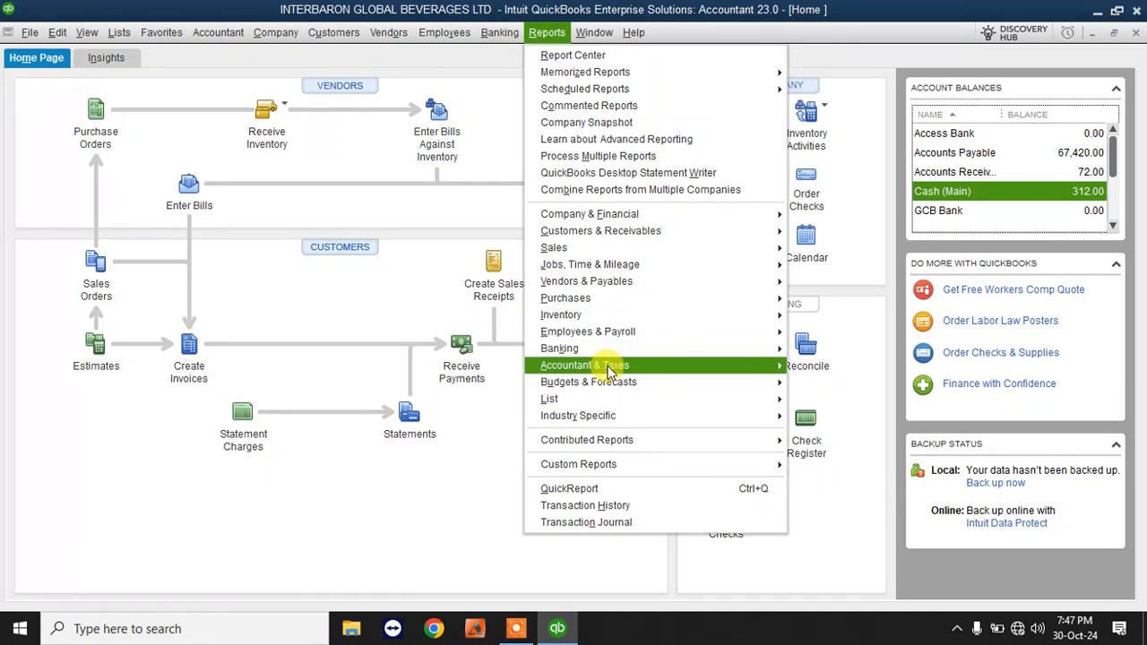
mouse_move(609, 371)
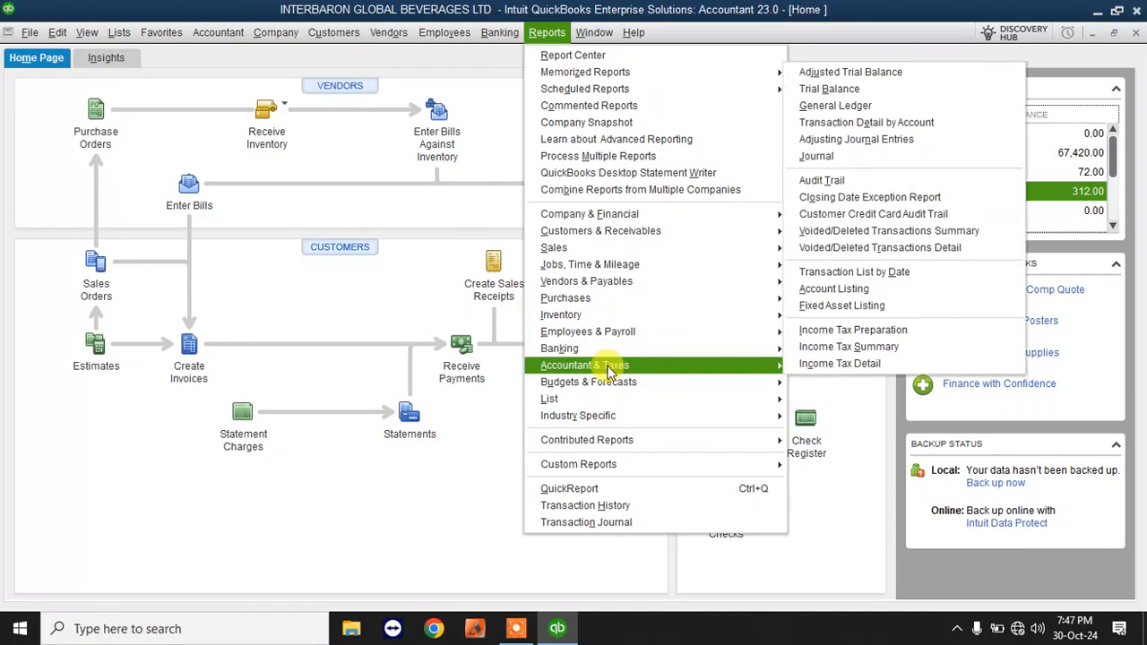
left_click(863, 89)
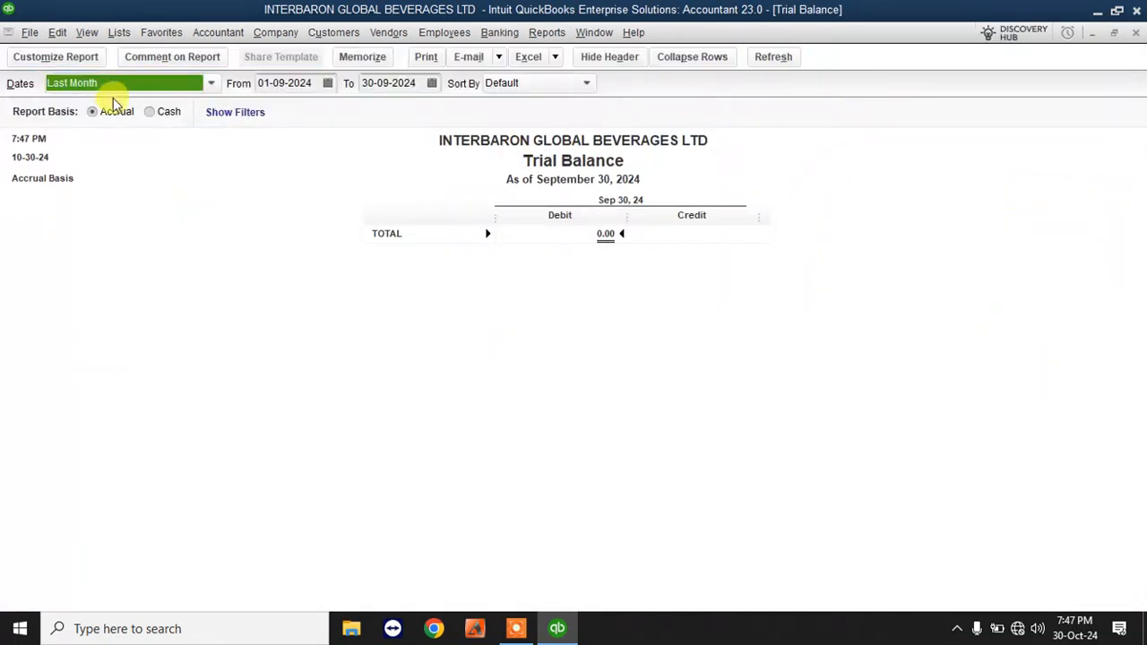
left_click(110, 83)
left_click(70, 125)
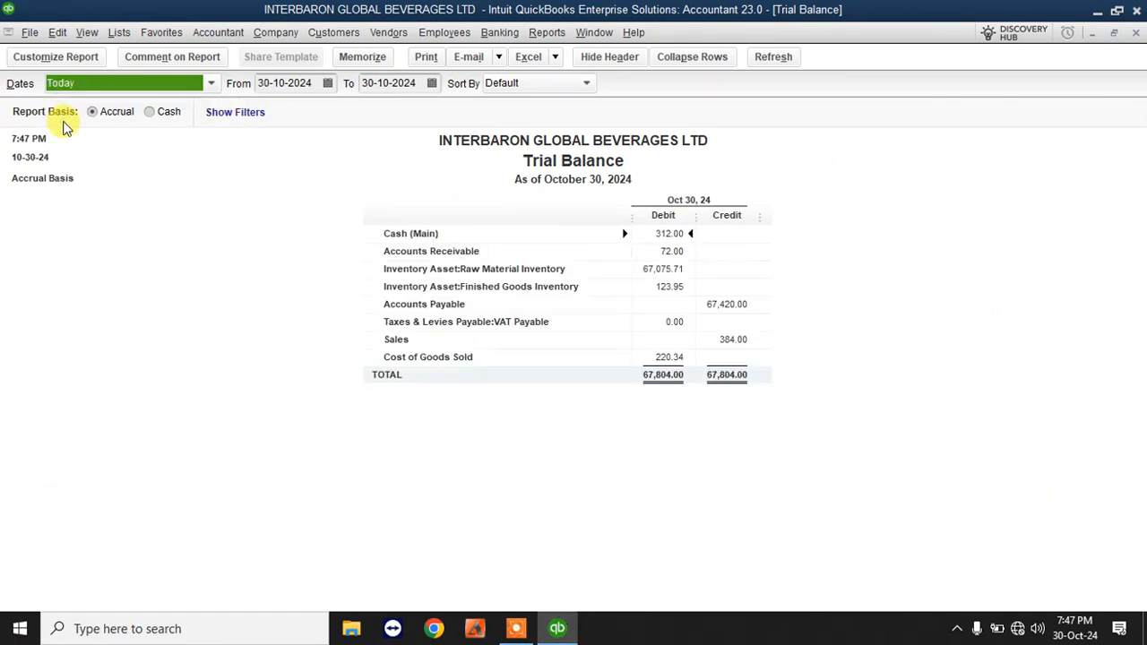
double_click(668, 236)
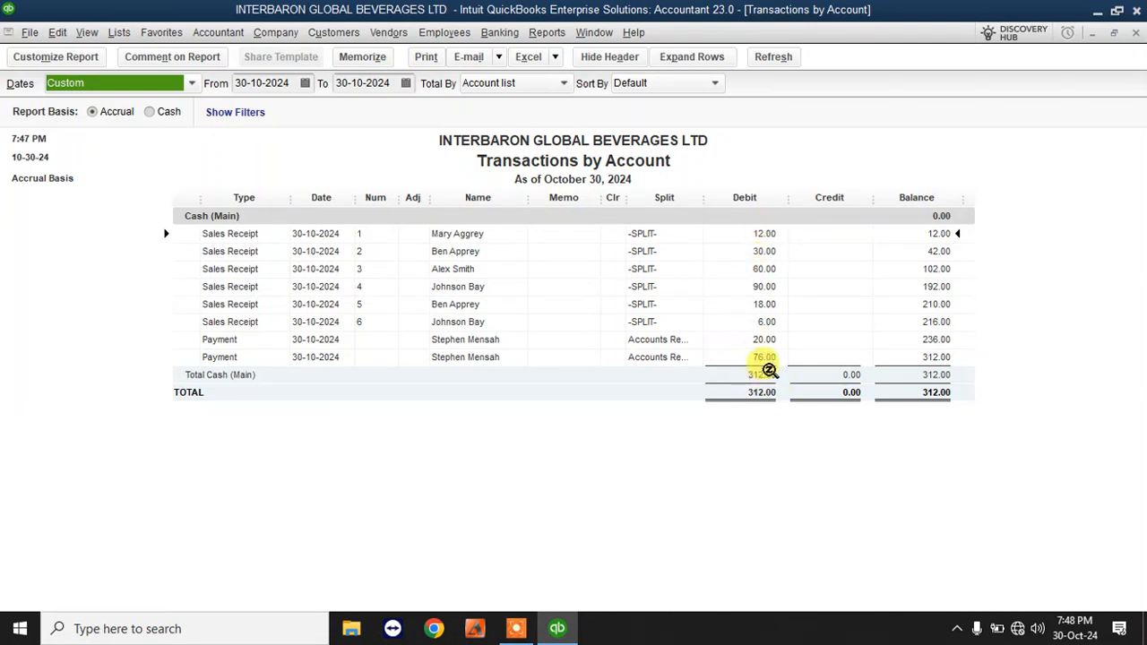
- Filter the Cash (Main) transactions report by TransactionType Payment to examine the customer payments received
left_click(77, 57)
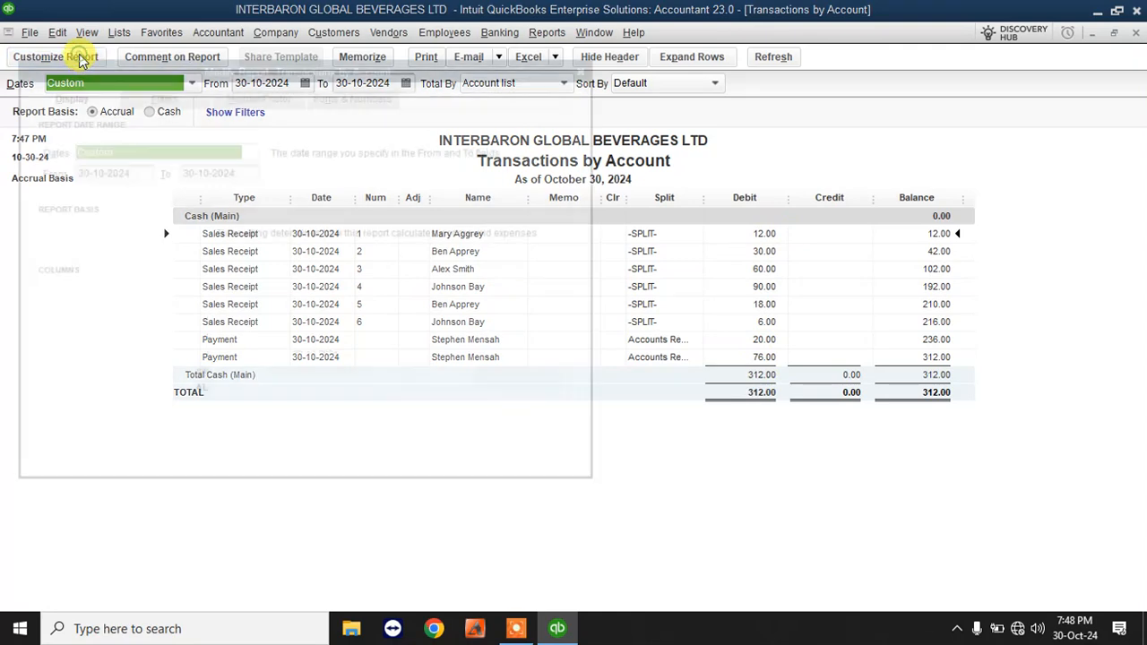
left_click(170, 99)
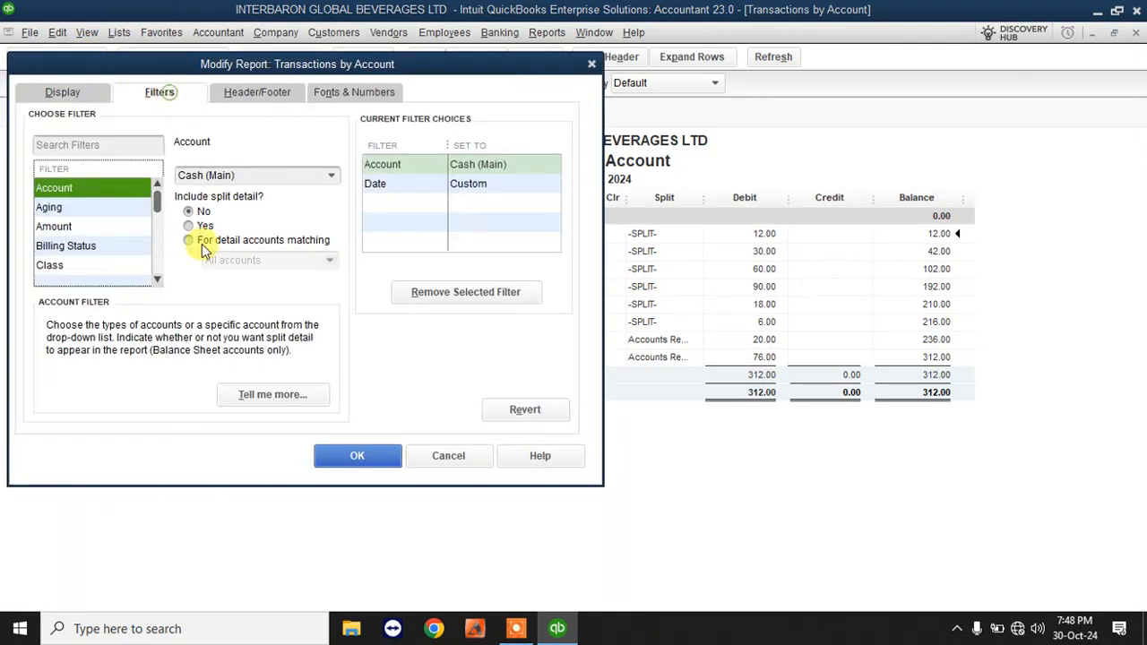
left_click(79, 144)
left_click(74, 267)
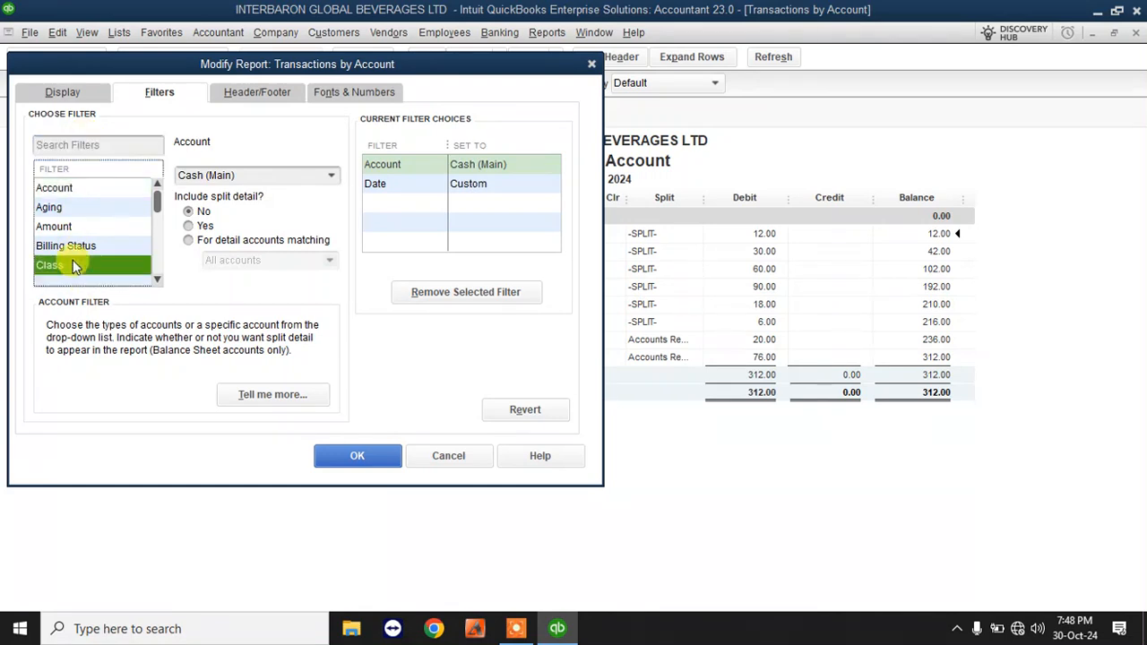
key("t")
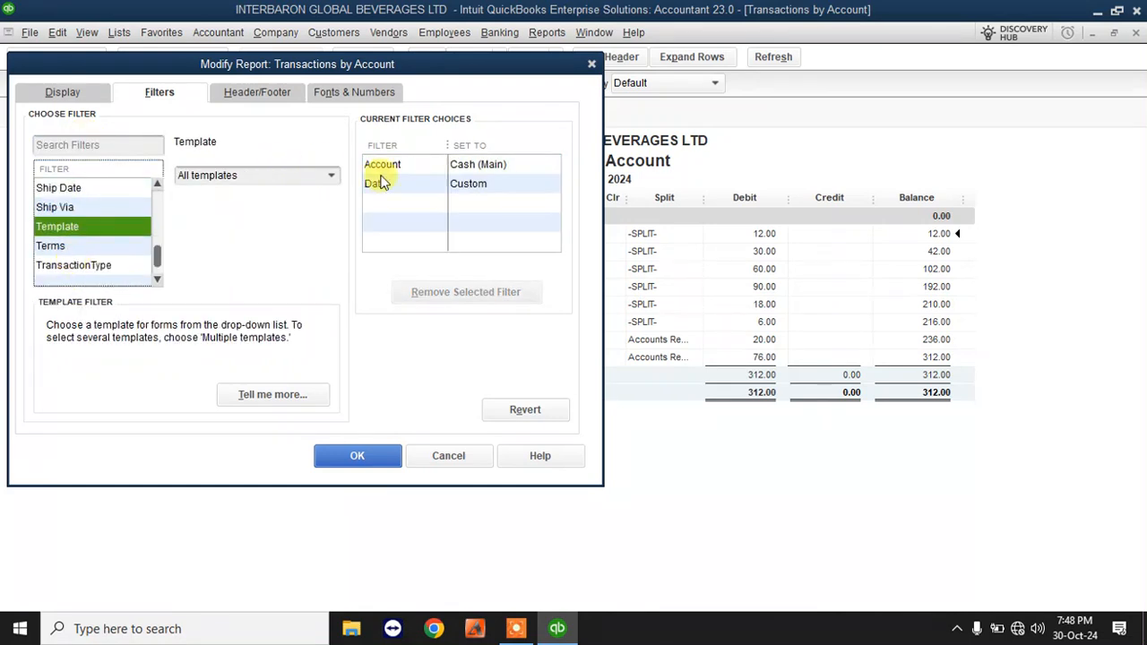
left_click(100, 265)
left_click(332, 177)
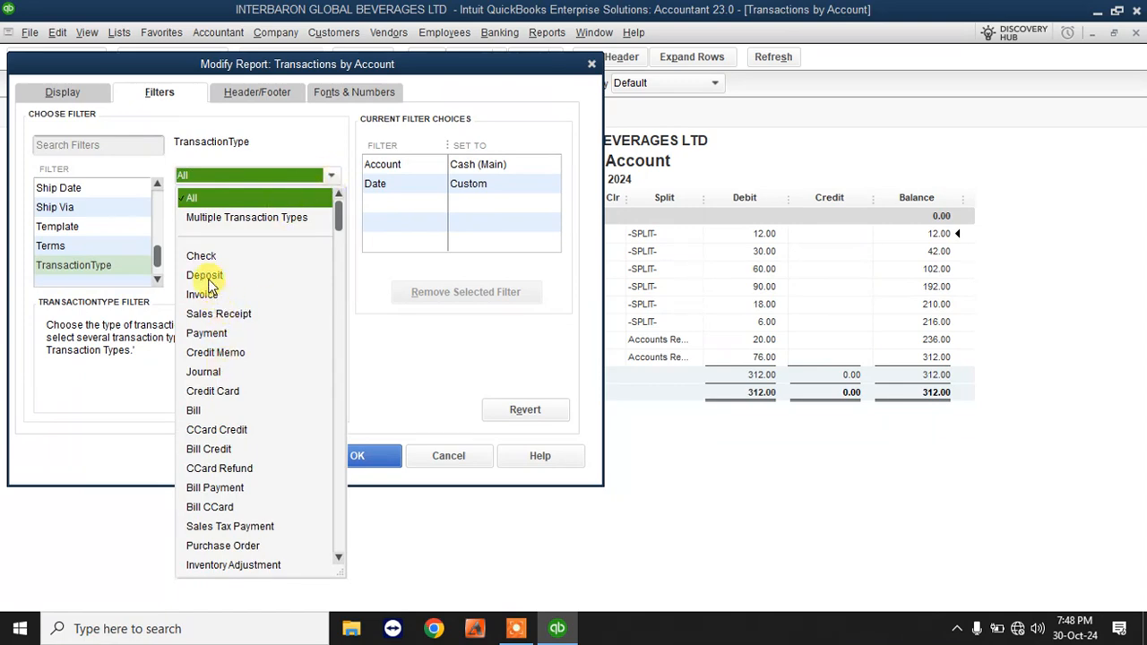
left_click(215, 337)
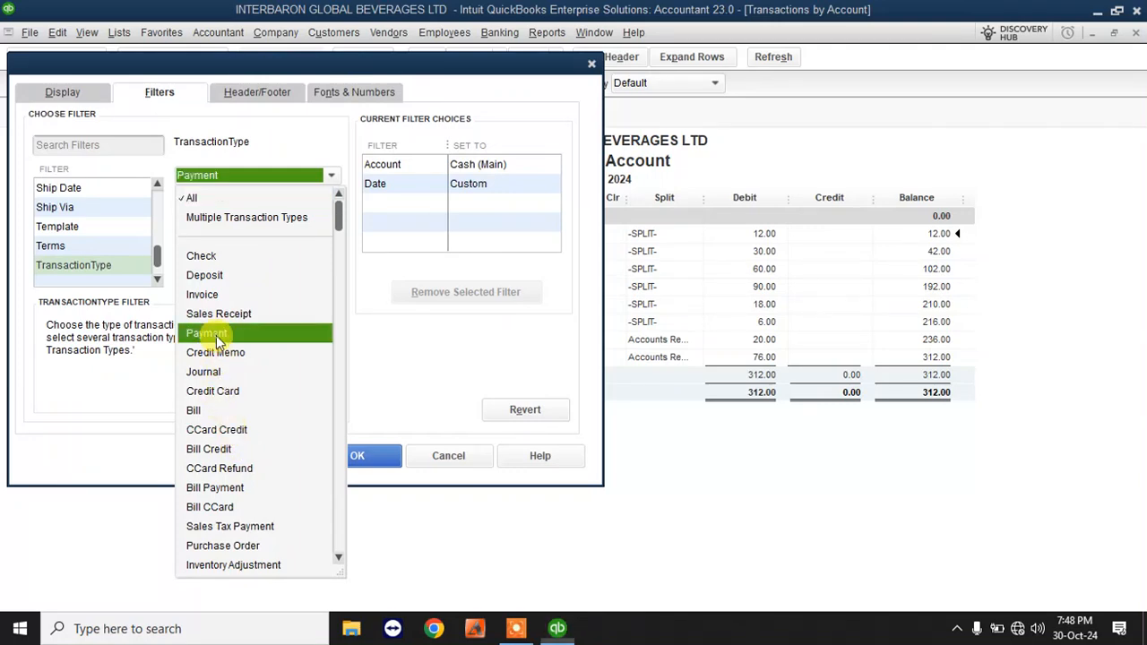
left_click(215, 335)
left_click(325, 455)
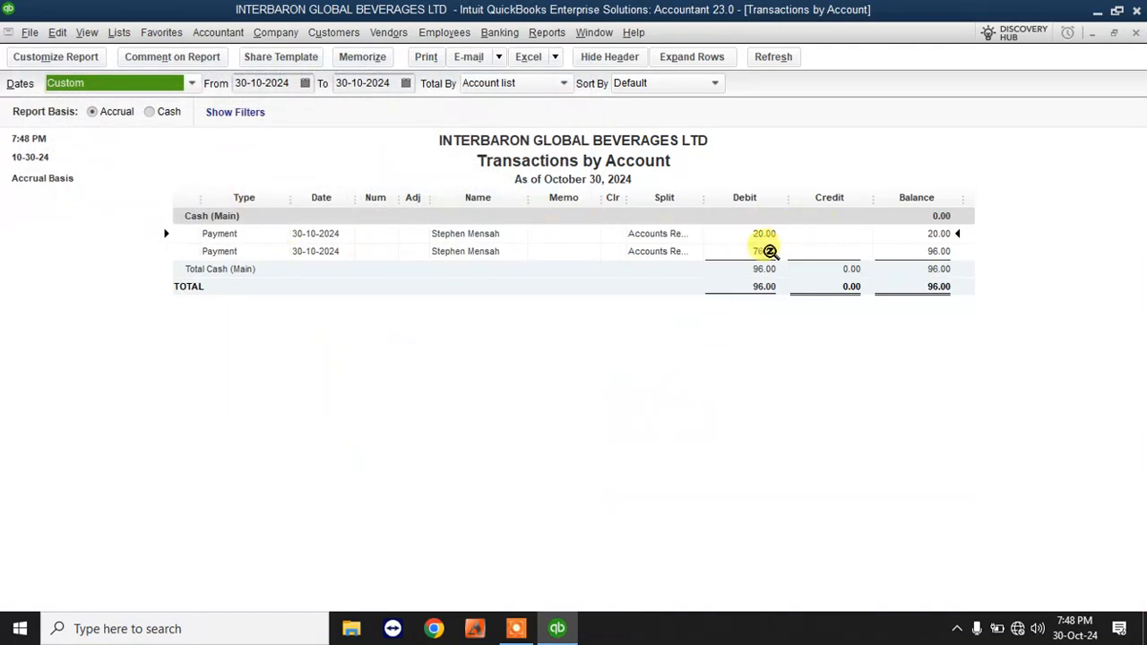
- Change the report's TransactionType filter to Sales Receipt, review the cash sales, and close the report without memorizing it
left_click(45, 59)
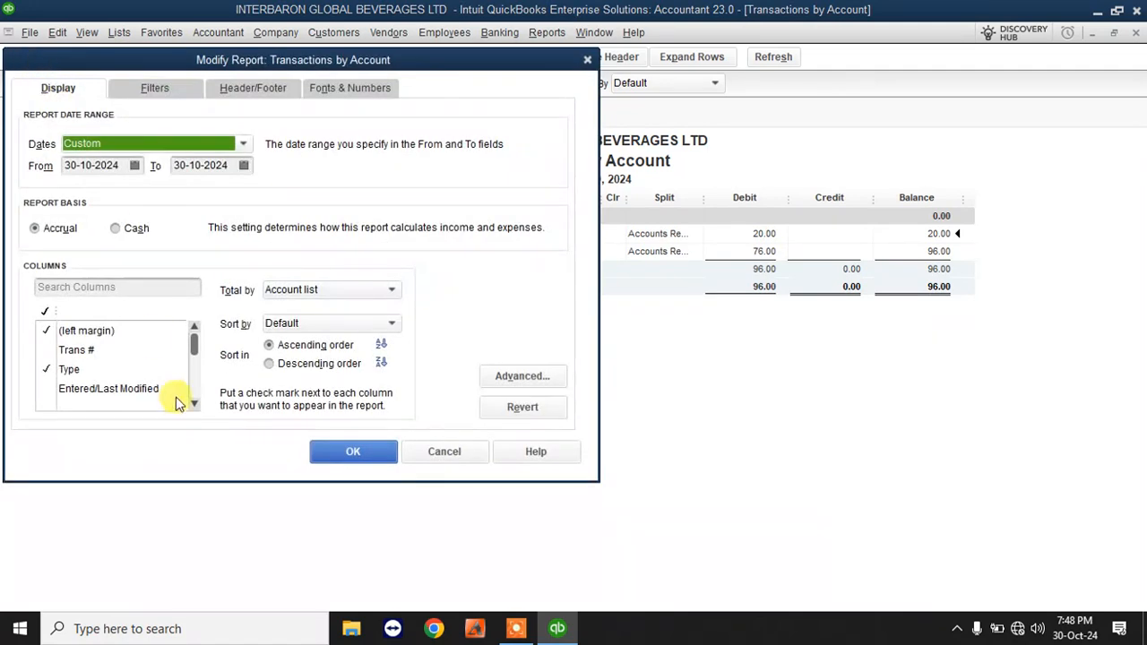
left_click(156, 97)
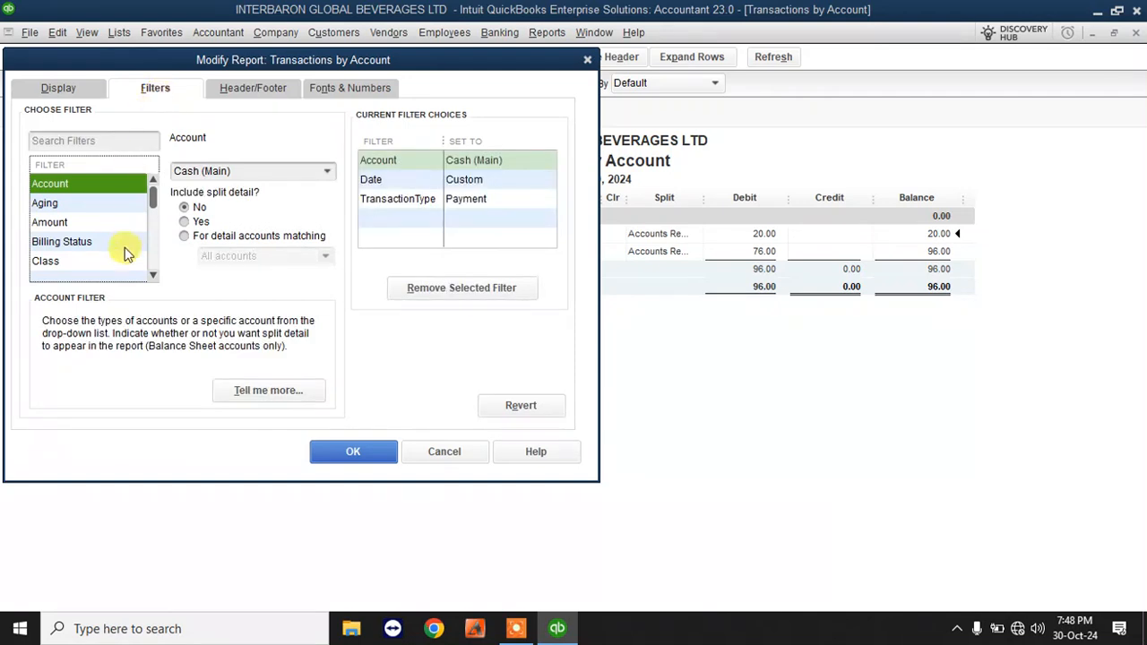
left_click(78, 224)
scroll(78, 225, "down", 8)
left_click(78, 223)
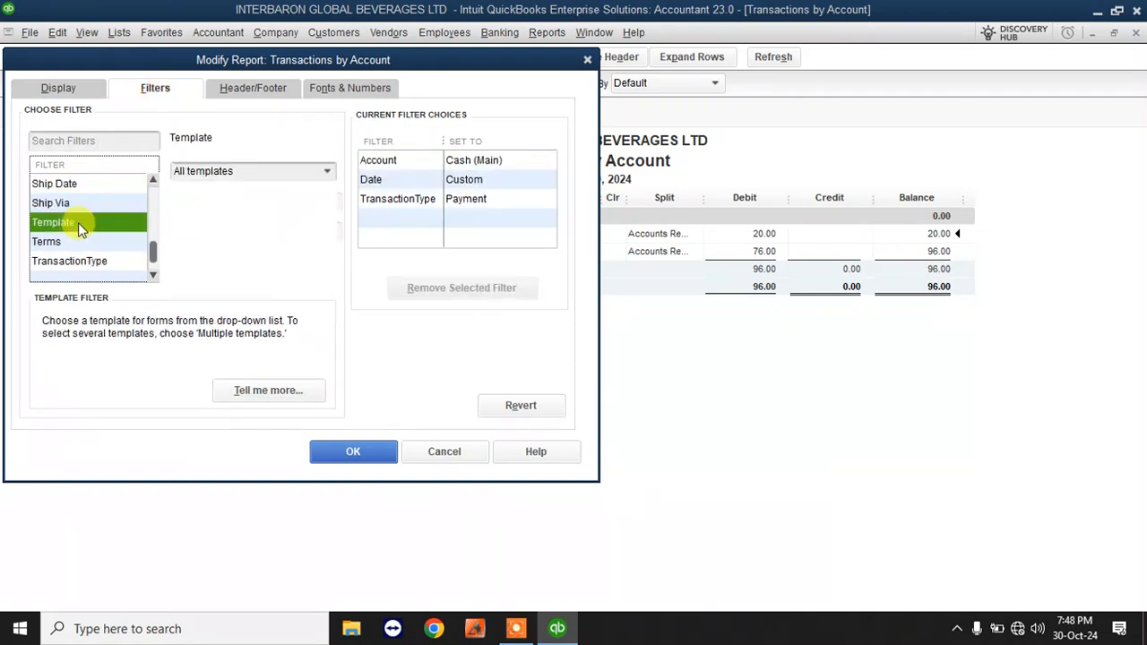
left_click(73, 261)
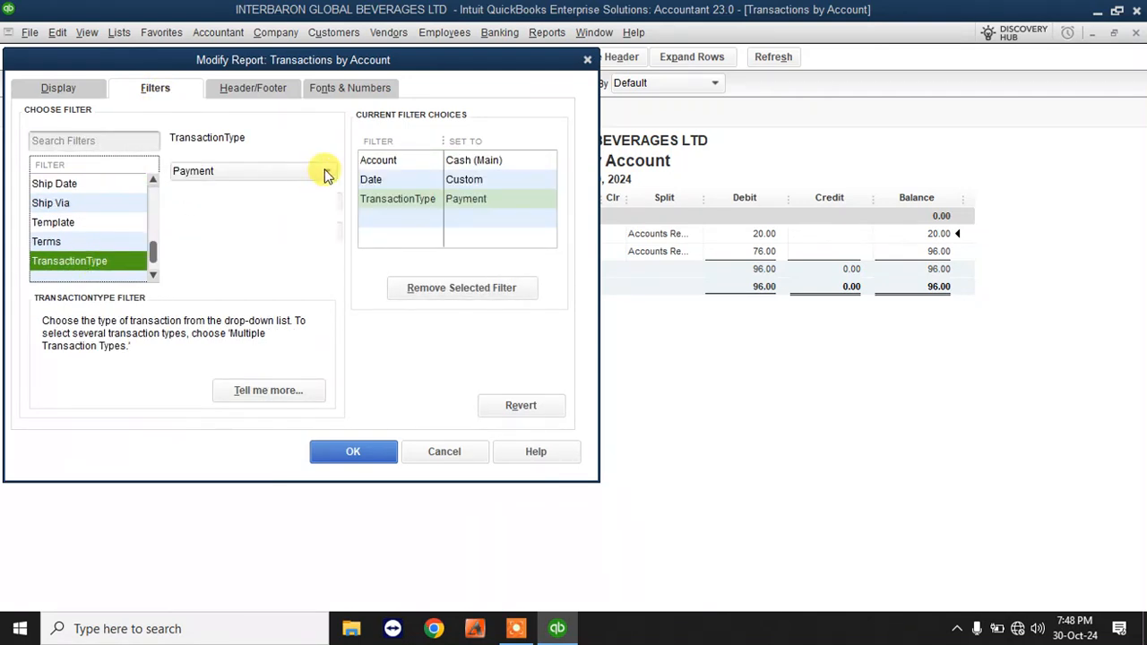
left_click(325, 172)
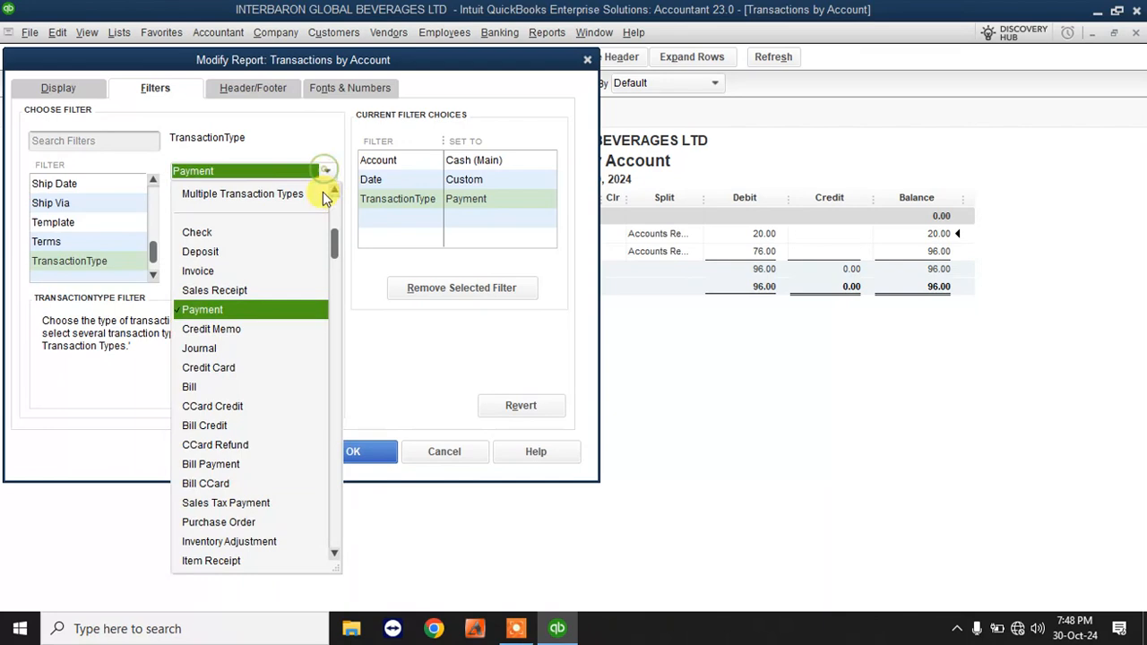
left_click(229, 290)
left_click(327, 455)
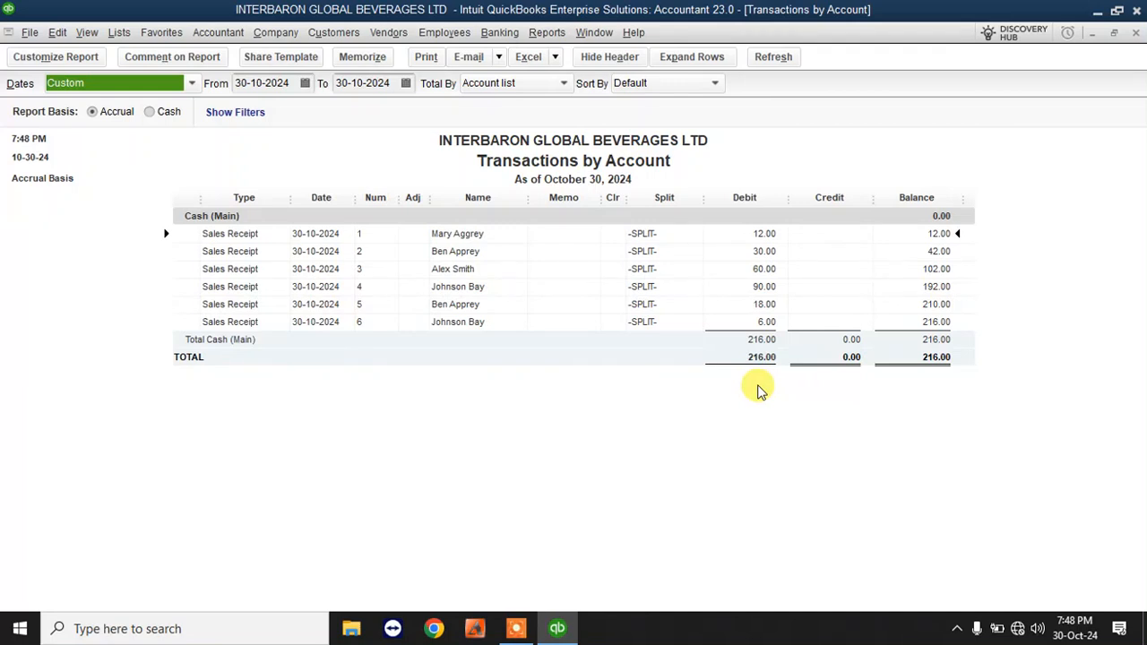
left_click(1135, 32)
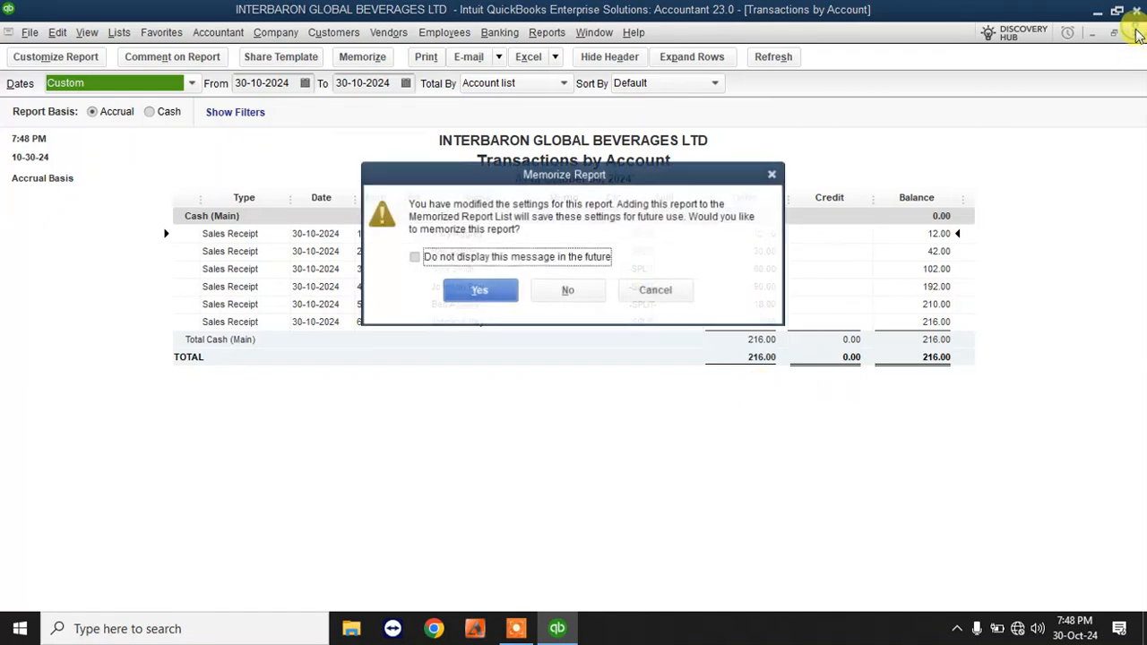
left_click(568, 298)
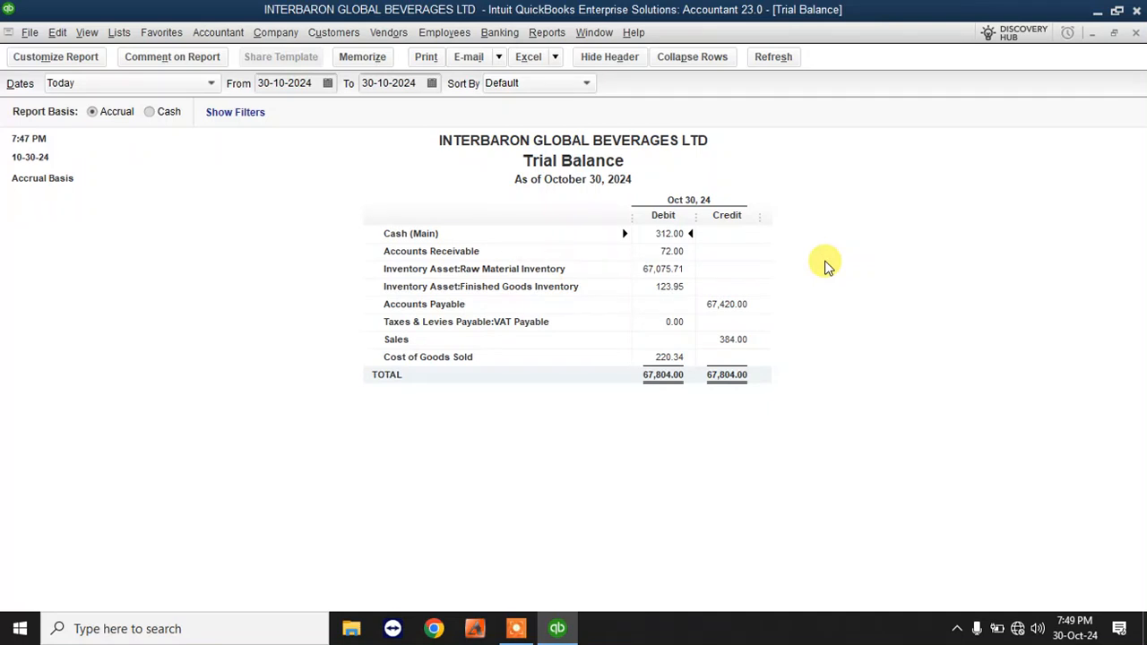
- Set the Windows display projection mode to Duplicate
key("super+p")
key("super+p")
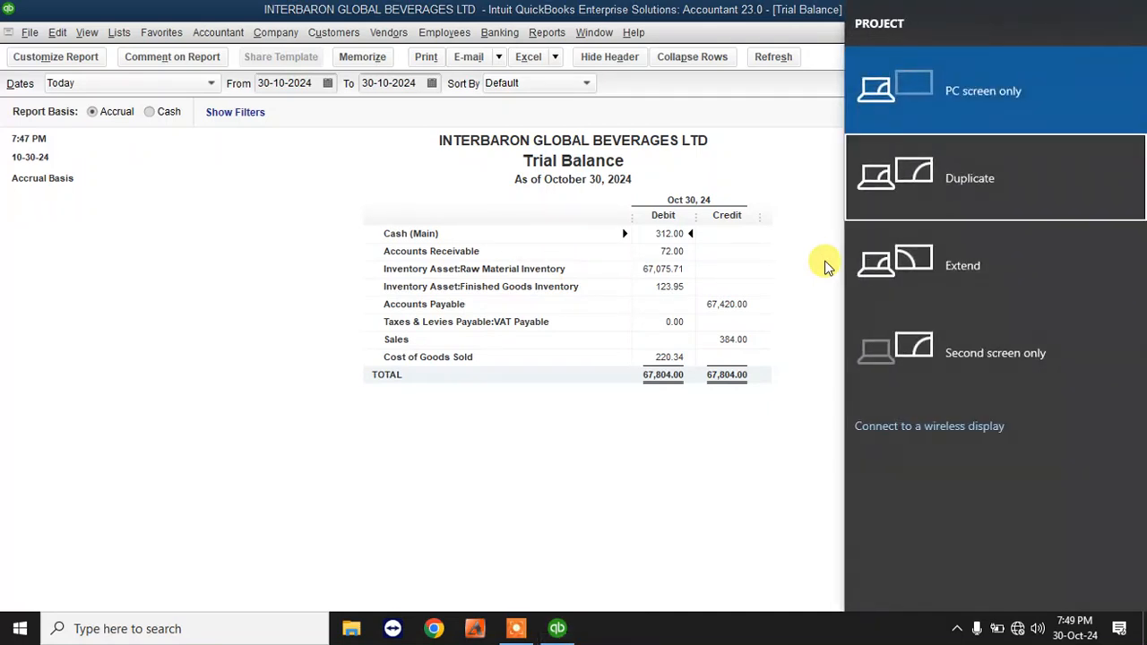
key("Return")
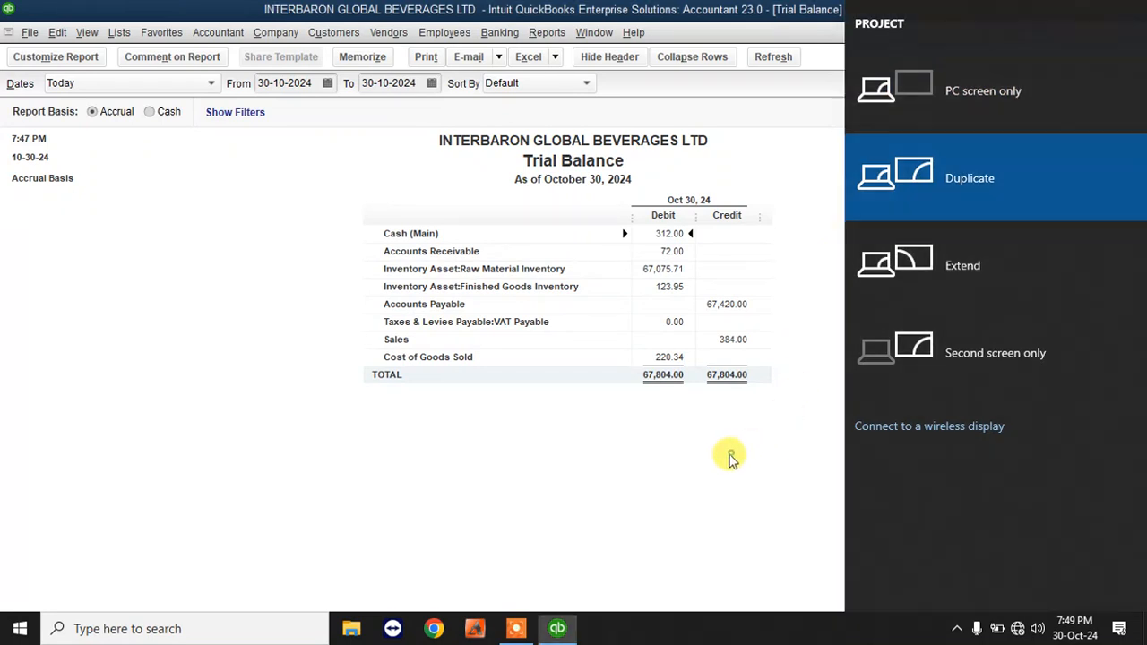